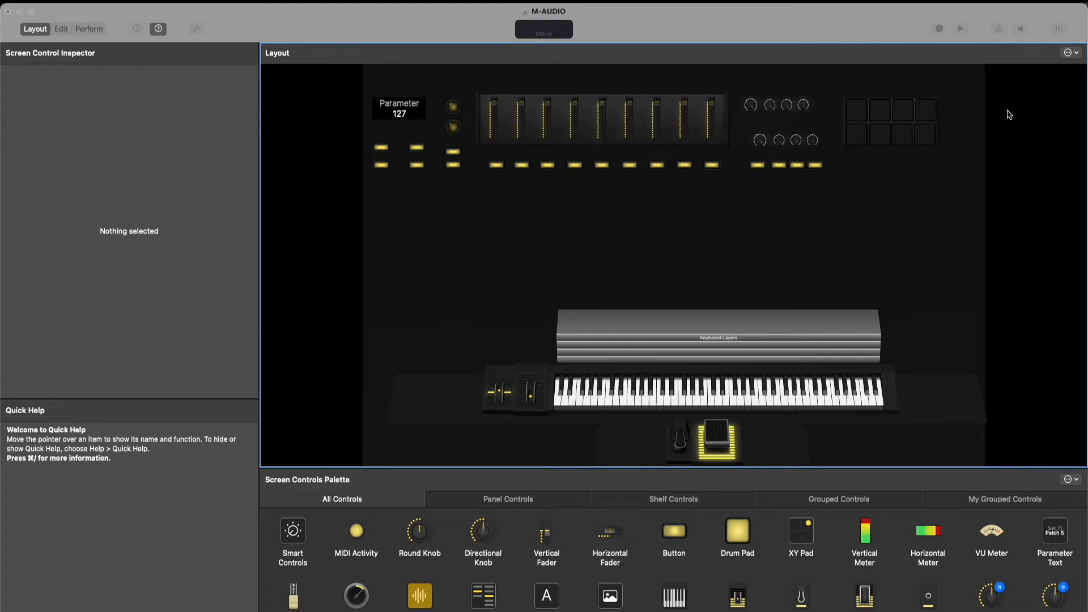
- Inspect the hardware input settings of the upper-row knobs and the drum pads in the layout
click(748, 106)
click(769, 107)
click(787, 107)
click(804, 106)
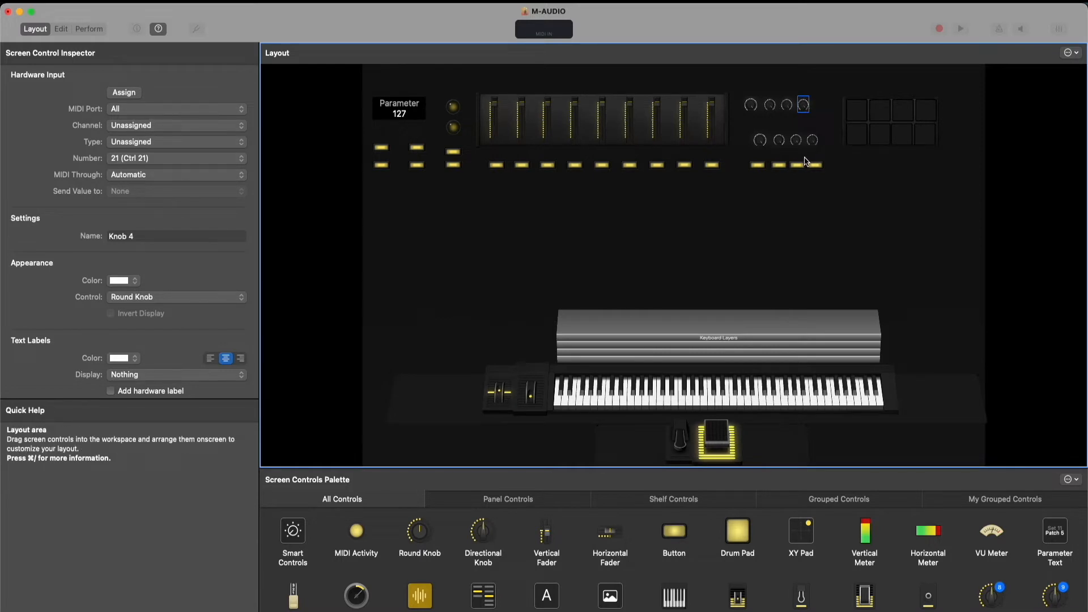
click(855, 117)
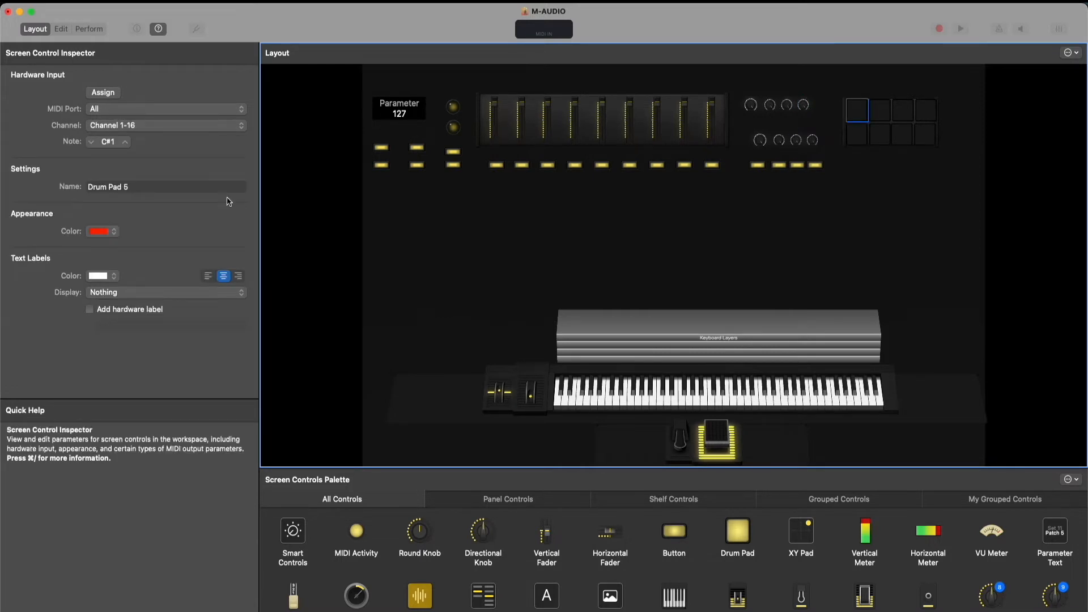
click(881, 115)
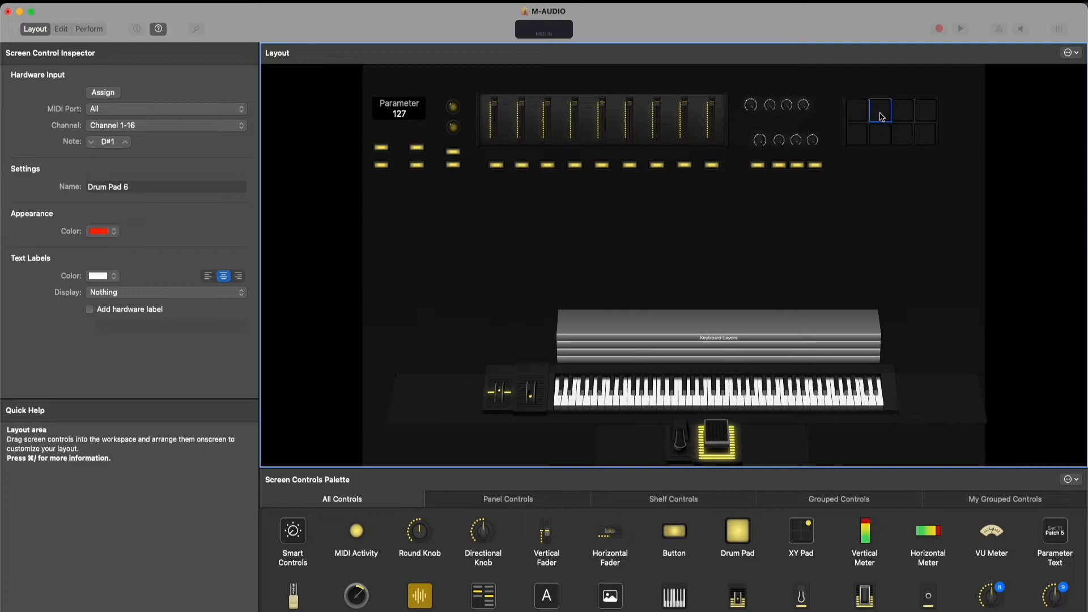
click(905, 113)
click(929, 115)
click(854, 144)
click(881, 141)
click(911, 140)
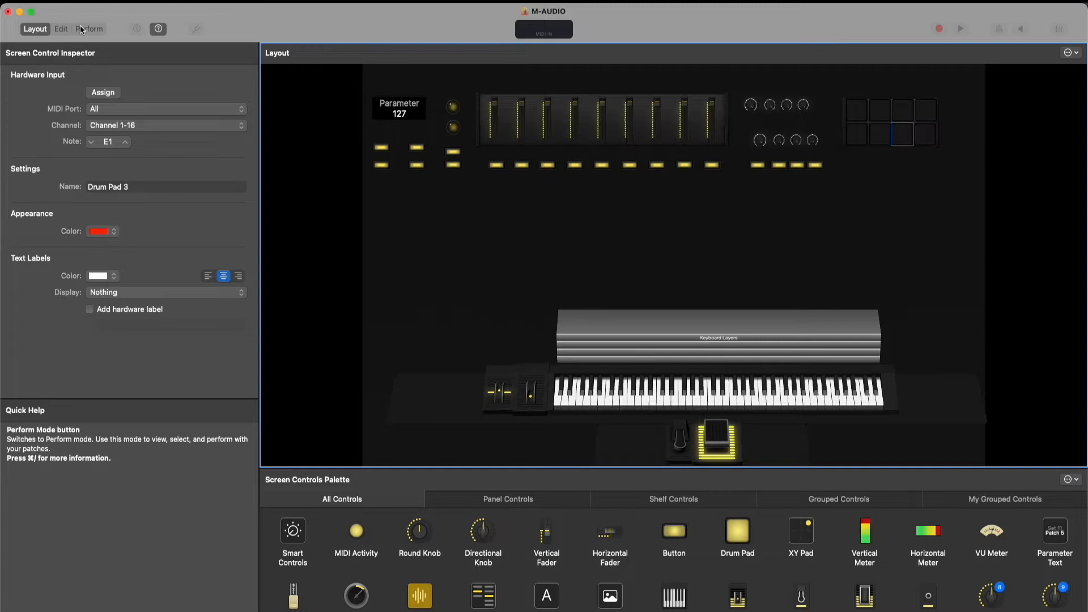
- Switch to Edit mode and test the drum pads with the Steinway Grand Piano patch
click(62, 29)
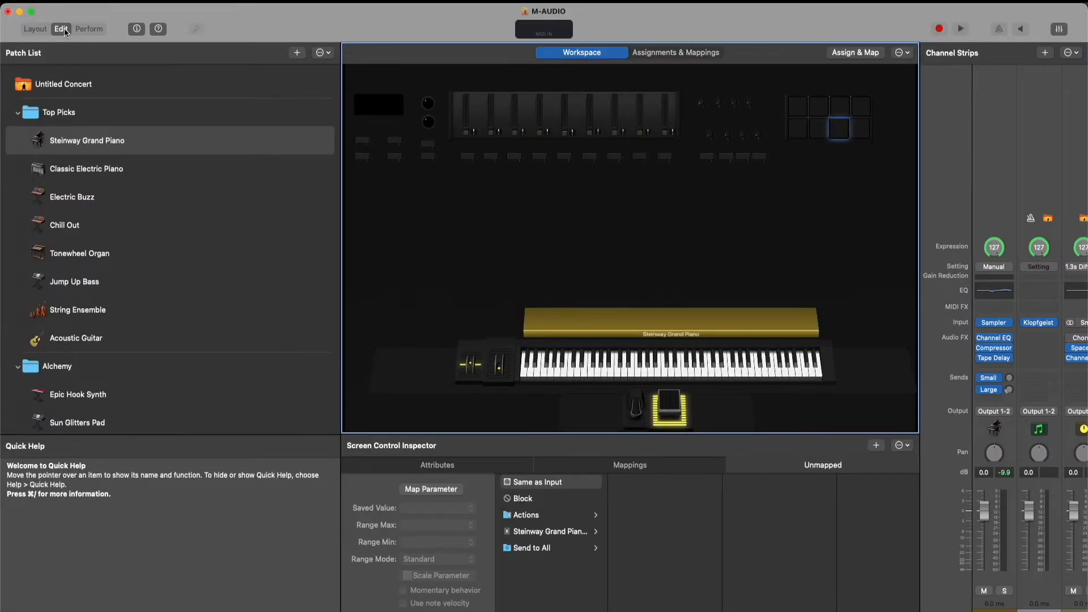
click(802, 106)
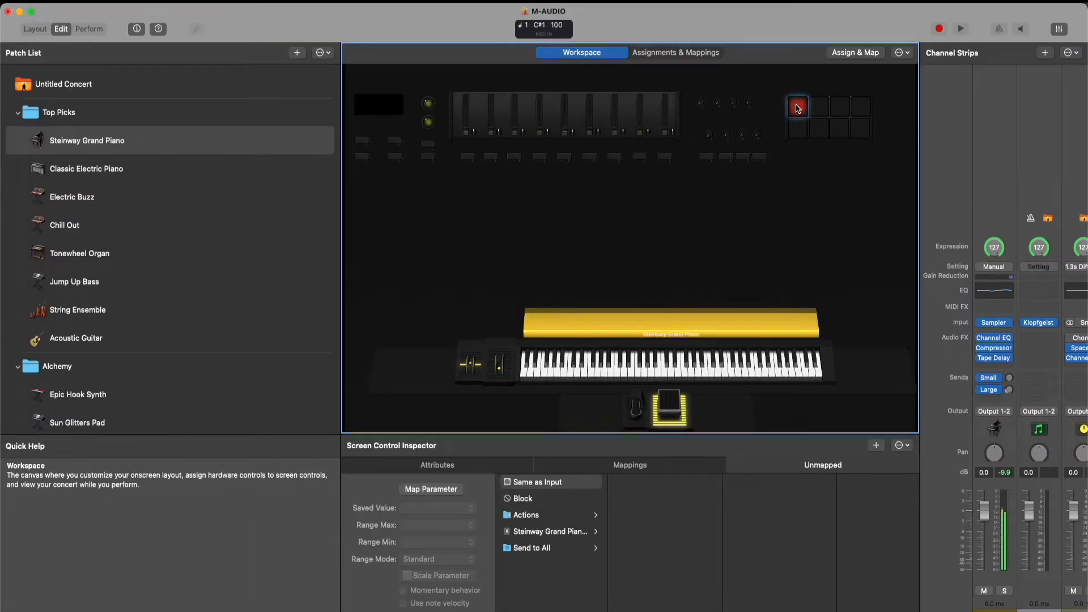
click(841, 107)
click(862, 110)
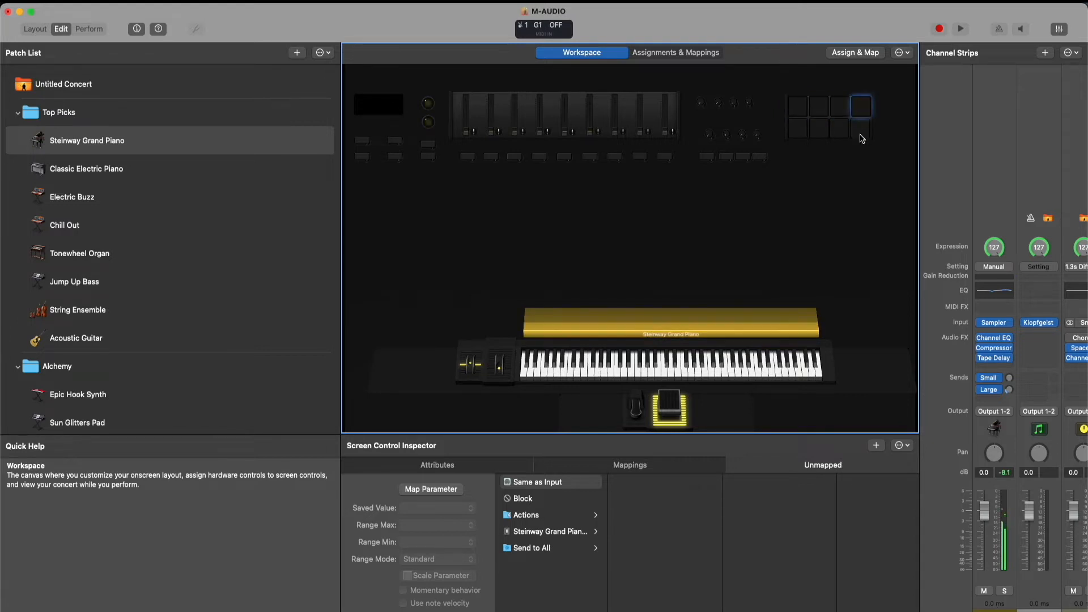
click(832, 134)
- Check the parameter mappings of the workspace's knobs, faders and buttons for the Steinway Grand Piano patch
click(702, 104)
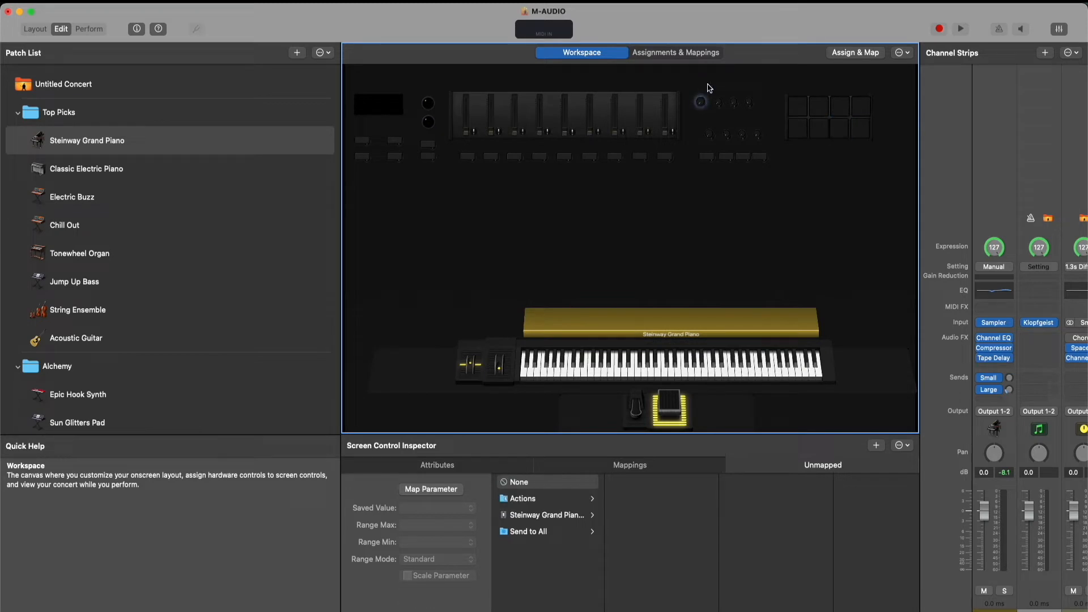
click(720, 92)
click(758, 106)
click(494, 134)
click(468, 129)
click(515, 128)
click(542, 132)
click(515, 158)
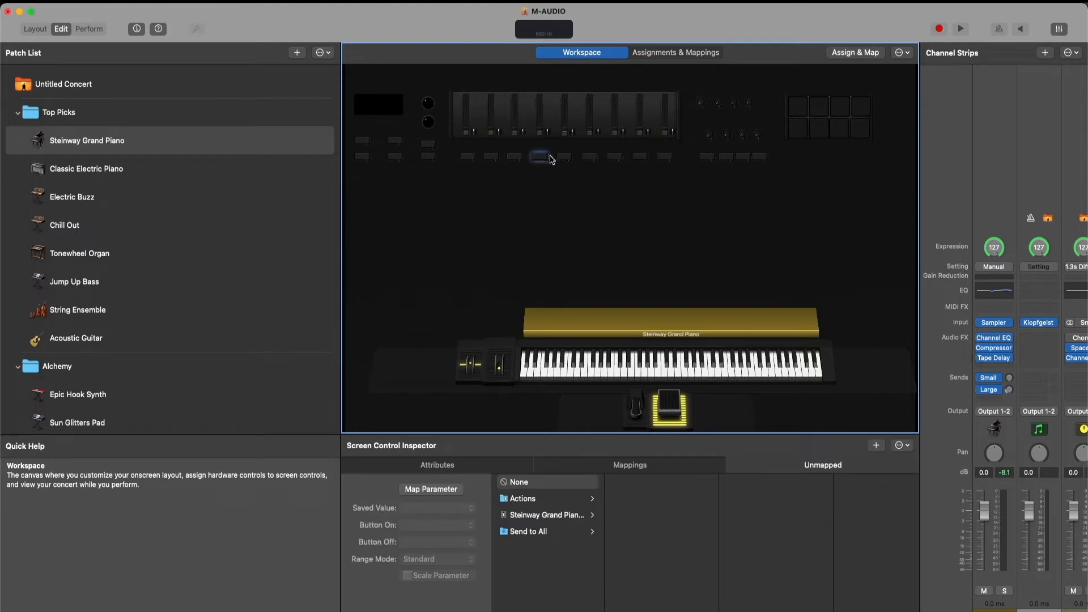
click(579, 162)
click(670, 159)
click(429, 158)
click(395, 140)
click(394, 156)
click(365, 154)
click(494, 157)
click(518, 158)
click(713, 159)
click(747, 159)
click(762, 160)
- Test keyboard notes and drum pads in Perform mode, and return to Layout mode with nothing selected
click(87, 30)
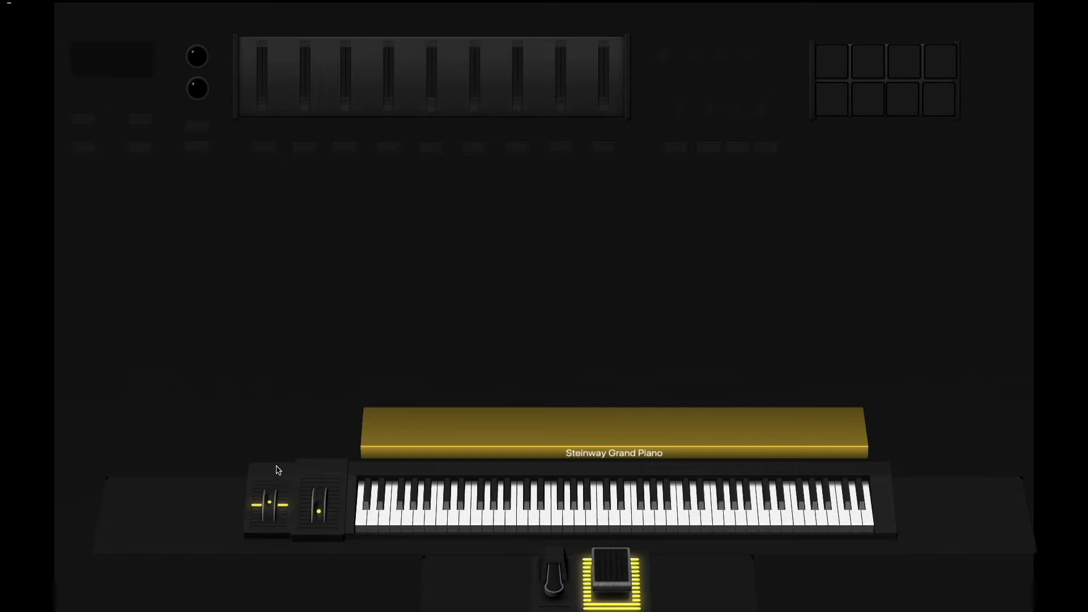
click(498, 518)
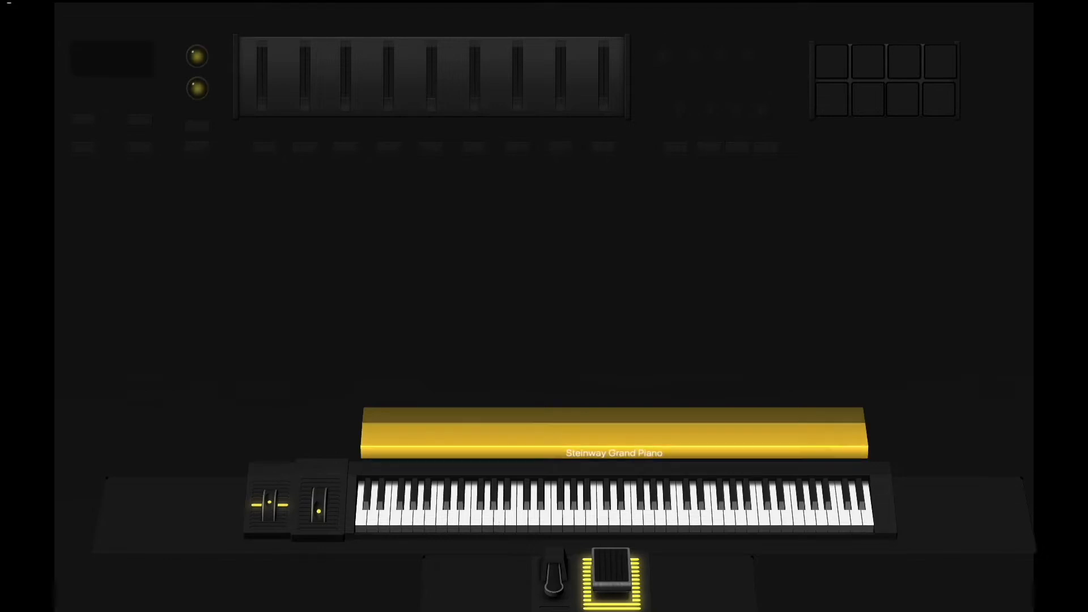
click(617, 521)
click(655, 514)
click(723, 511)
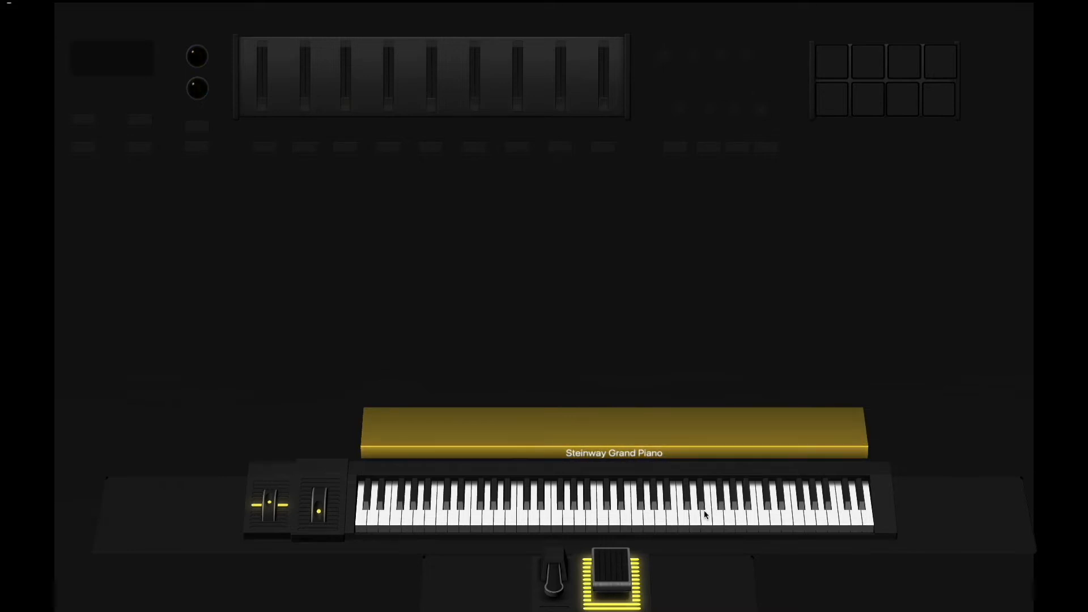
click(890, 67)
click(837, 68)
click(835, 107)
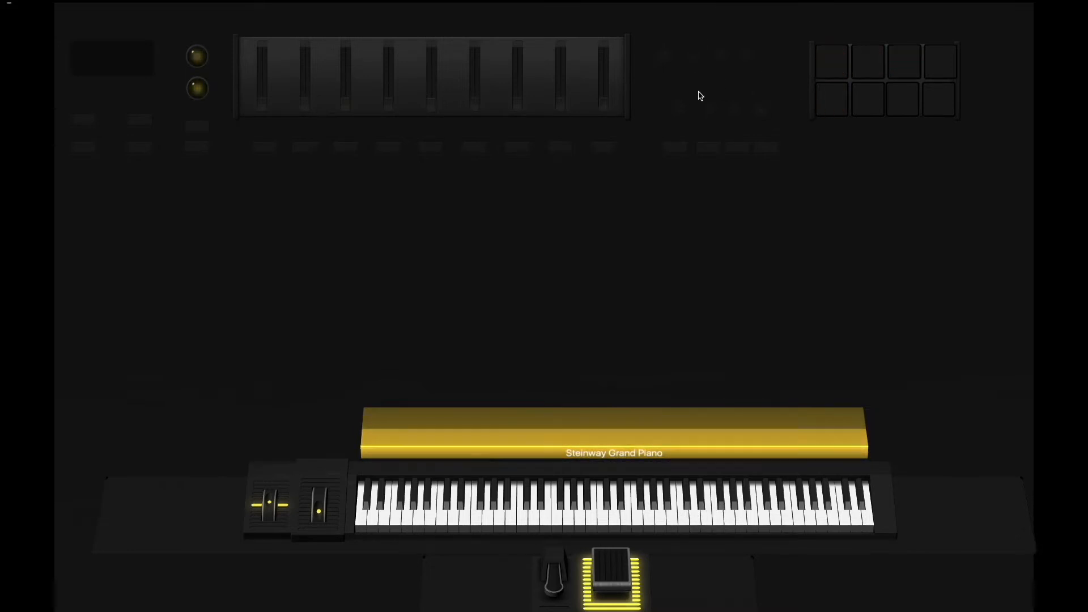
click(9, 4)
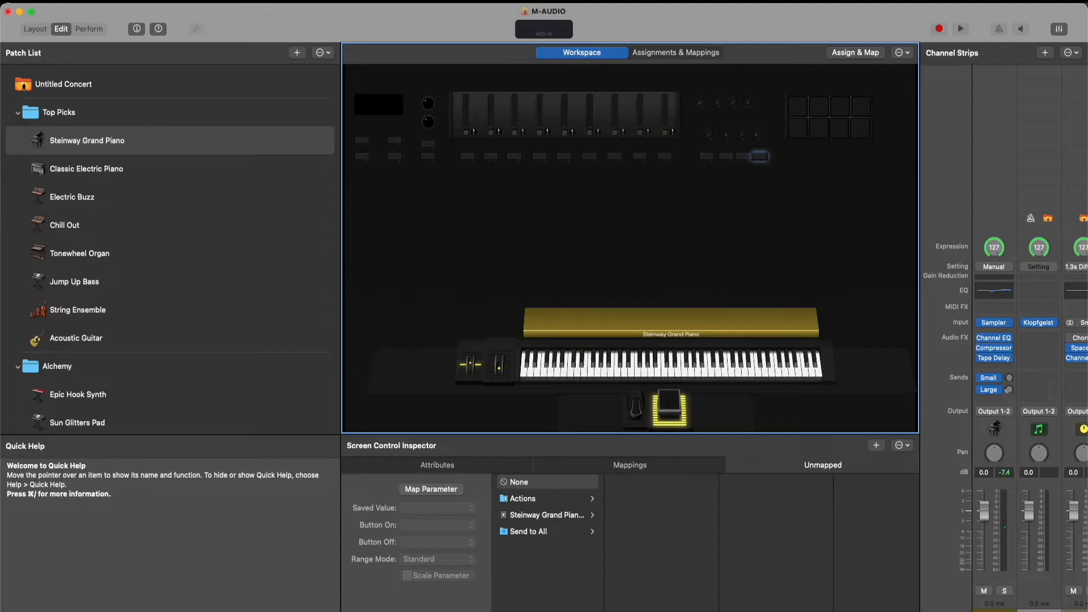
click(35, 30)
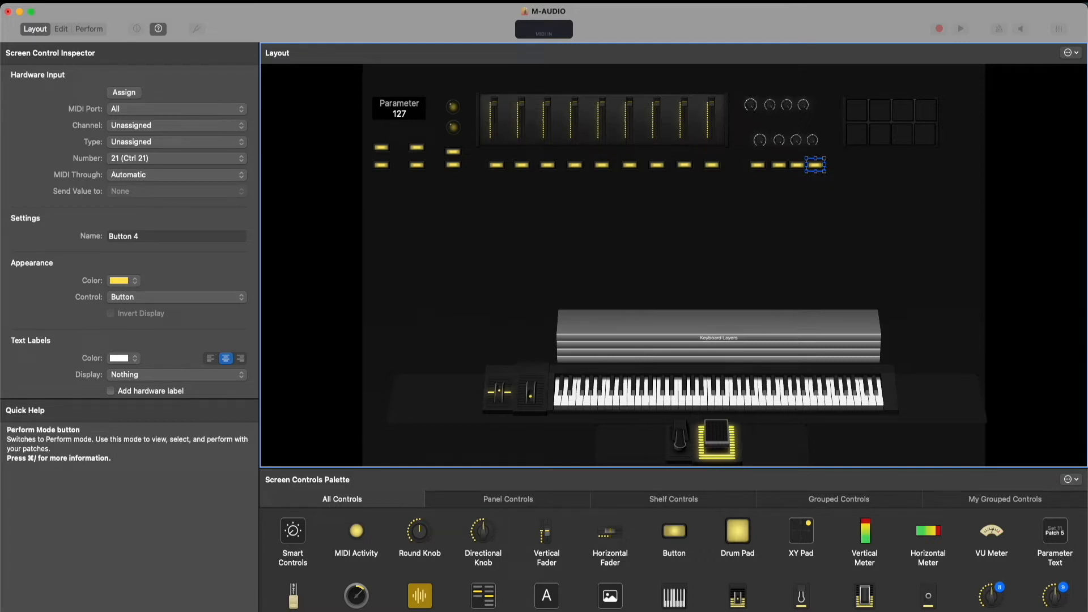
click(550, 229)
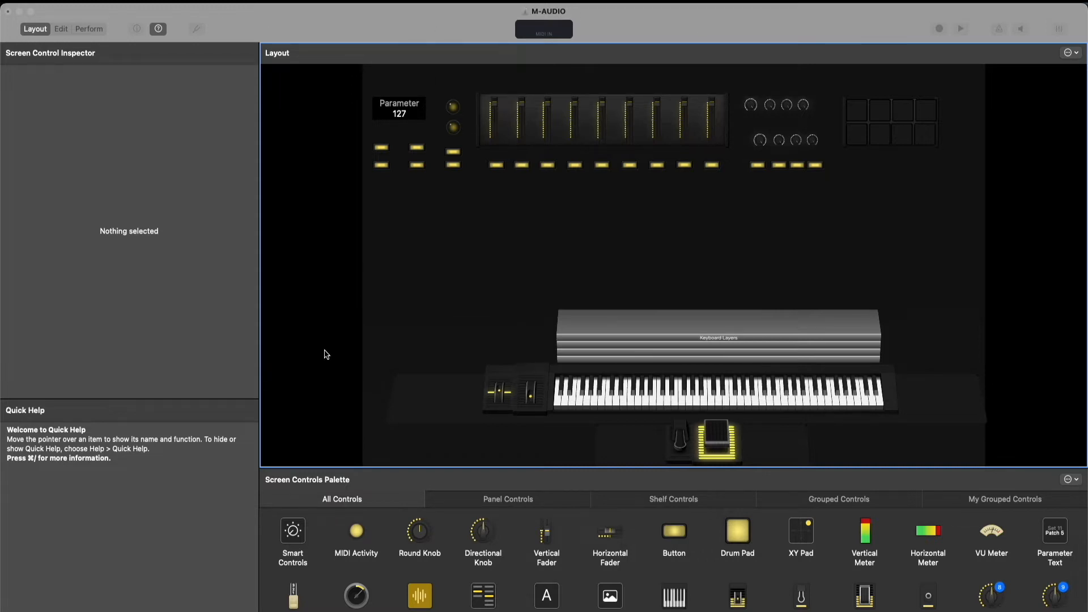
- In Edit mode, collapse the Top Picks set and select the first vertical fader at concert level
click(61, 29)
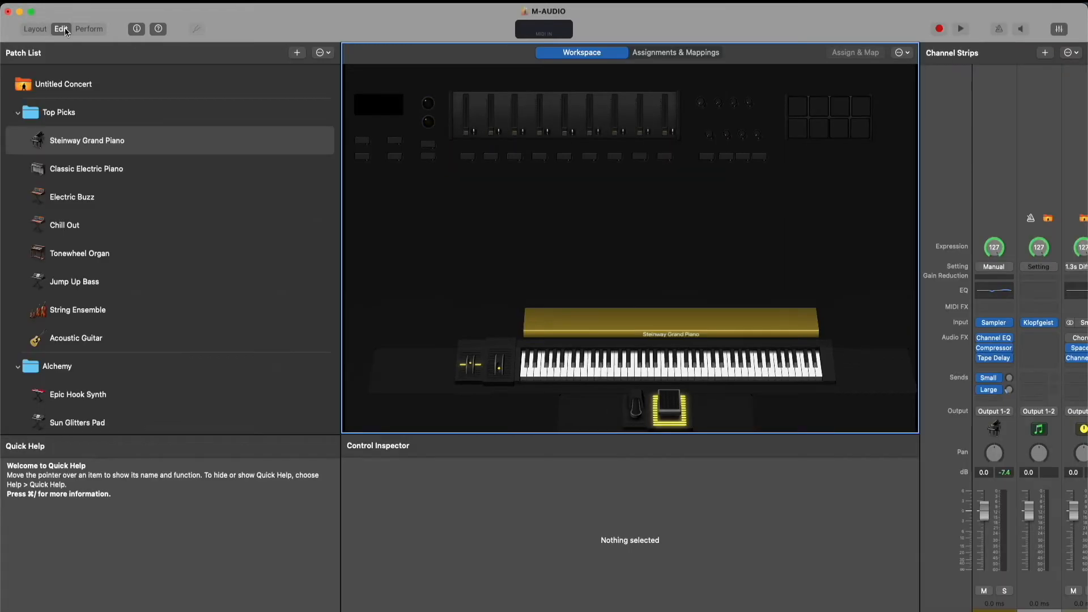
click(19, 115)
click(85, 88)
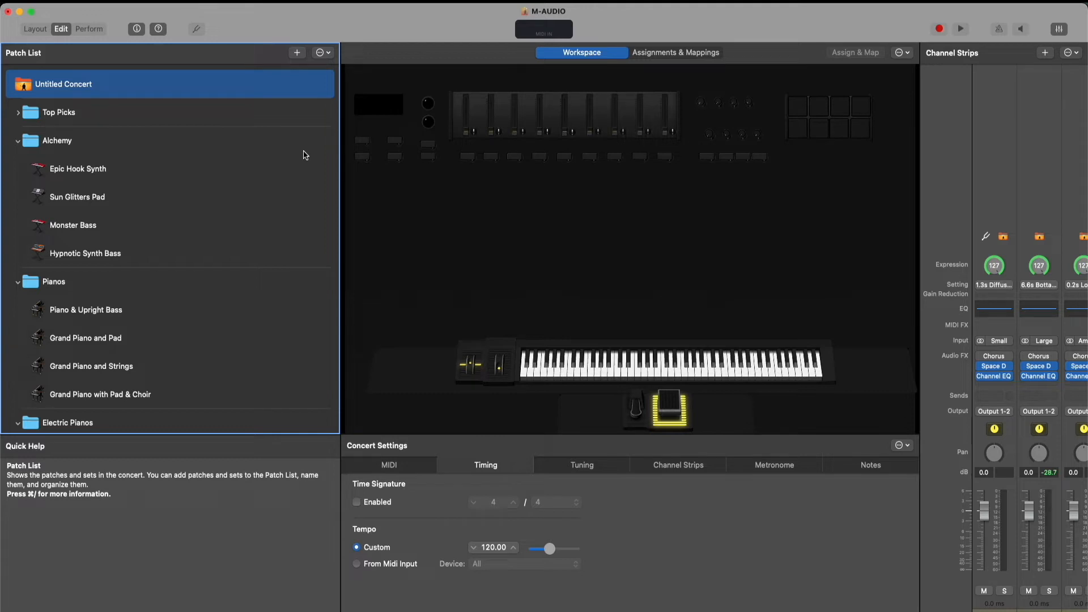
click(468, 115)
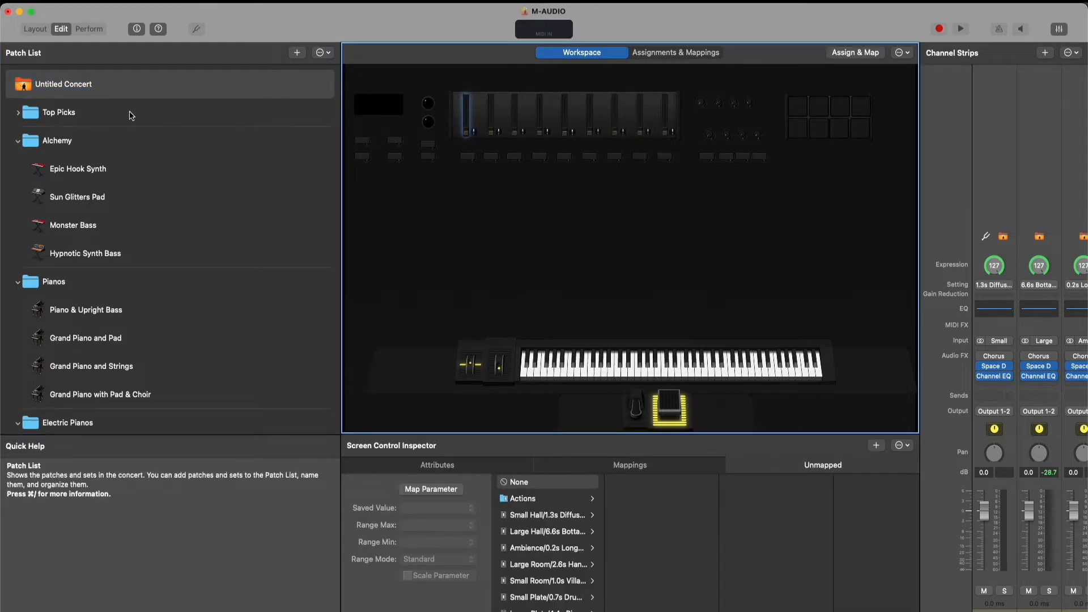
- Collapse the Alchemy, Pianos, Electric Pianos, Organs, Clavs, Mallets, Basses and Synth Leads sets in the patch list
click(17, 141)
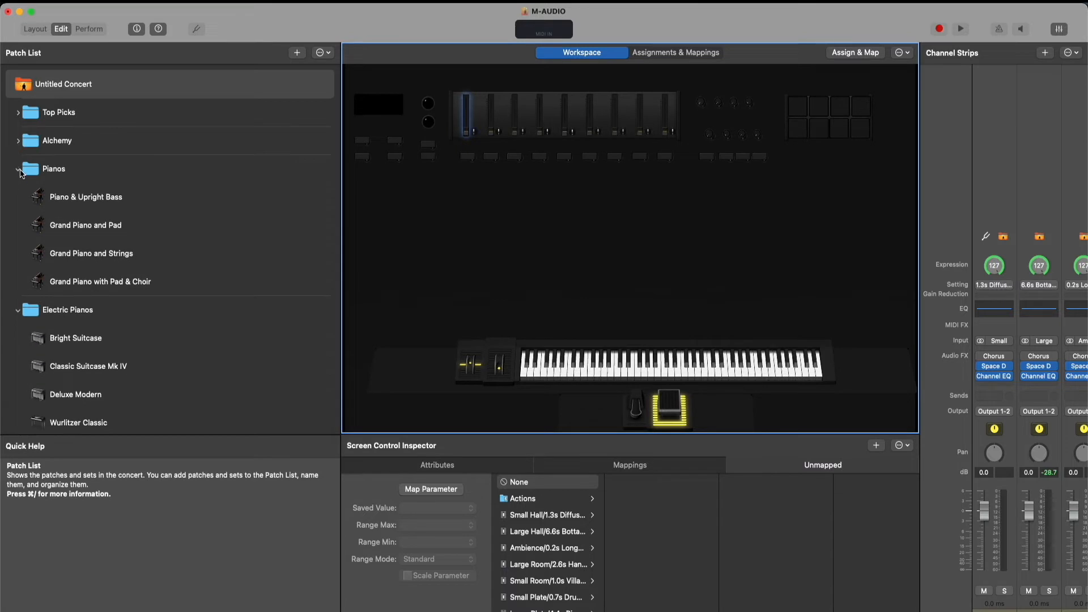
click(19, 170)
click(19, 198)
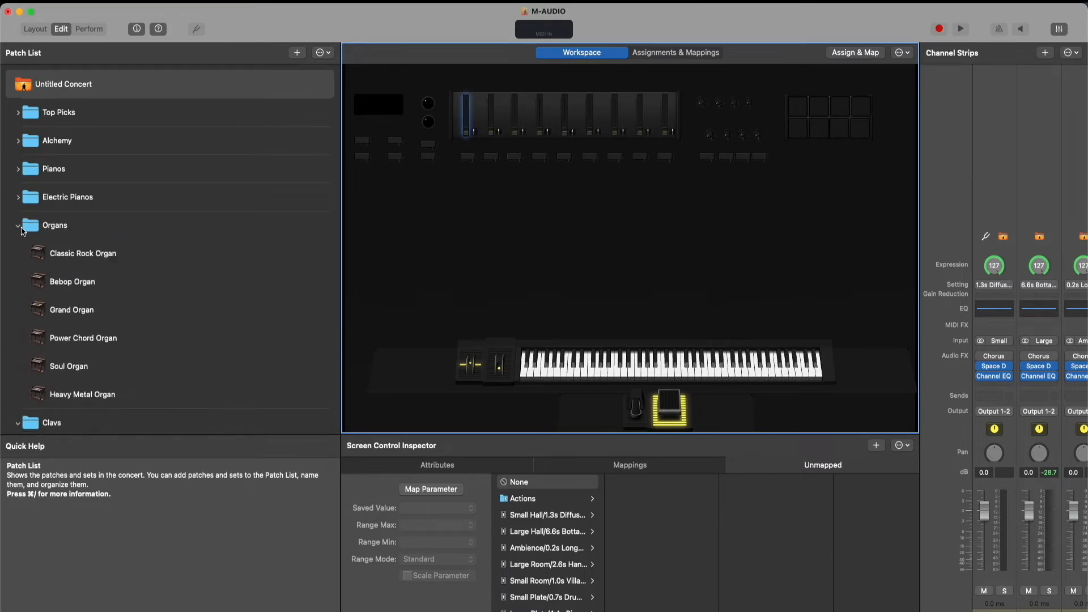
click(20, 228)
click(19, 255)
click(19, 282)
click(19, 311)
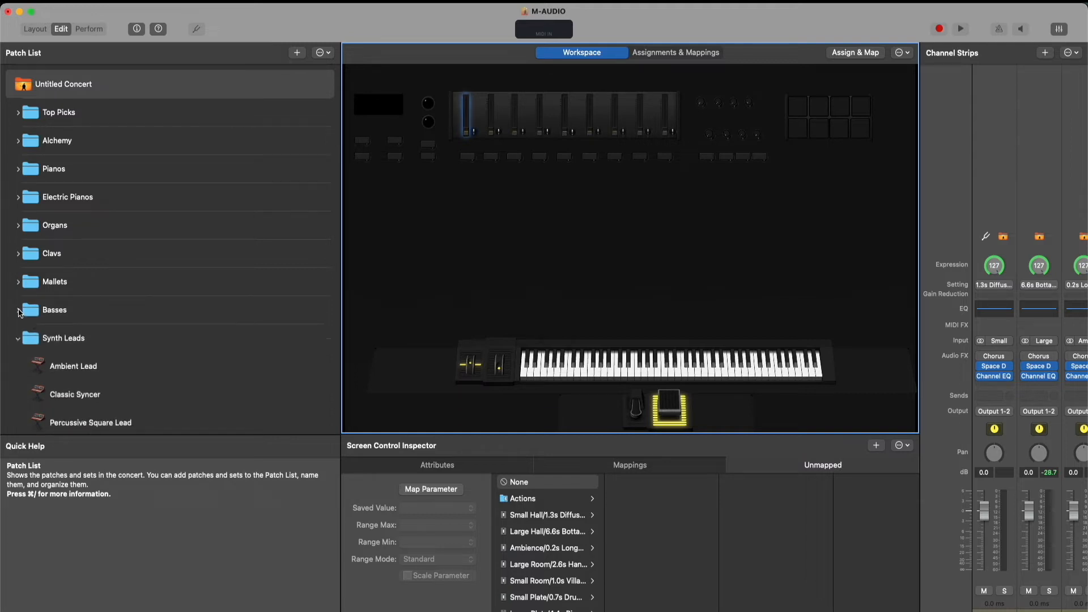
click(19, 339)
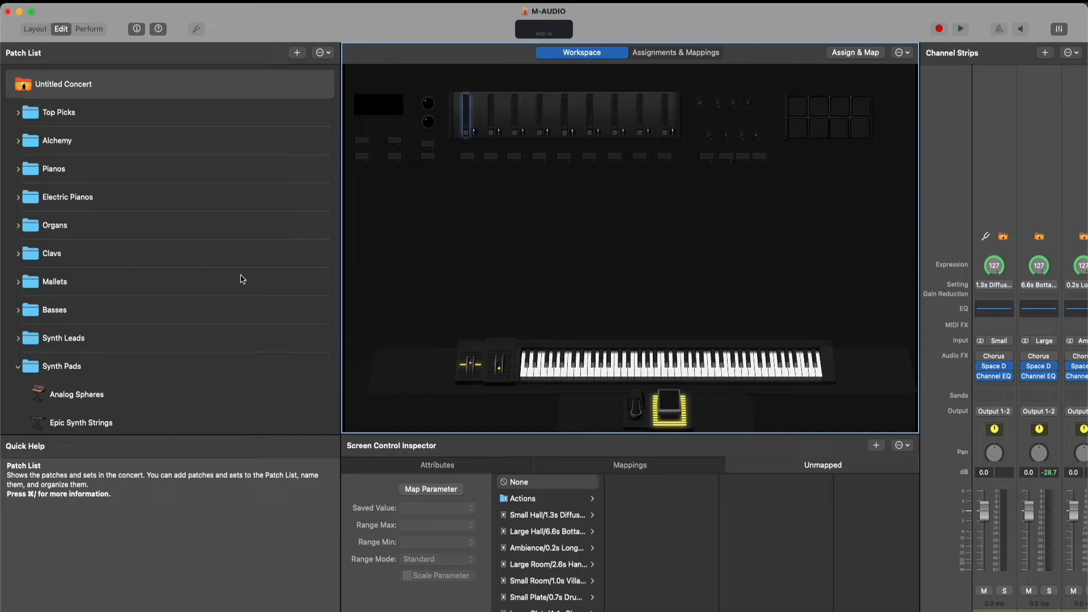
- Return to Layout mode and look through the available screen controls for a patch list control
click(35, 28)
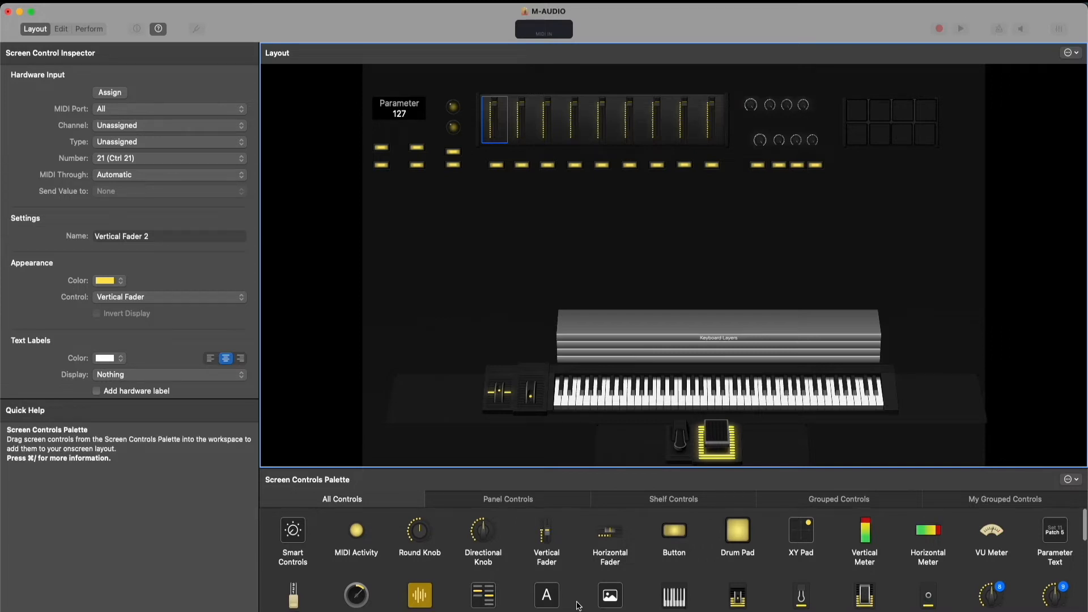
scroll(577, 605, down, 5)
scroll(577, 605, down, 4)
scroll(578, 604, up, 4)
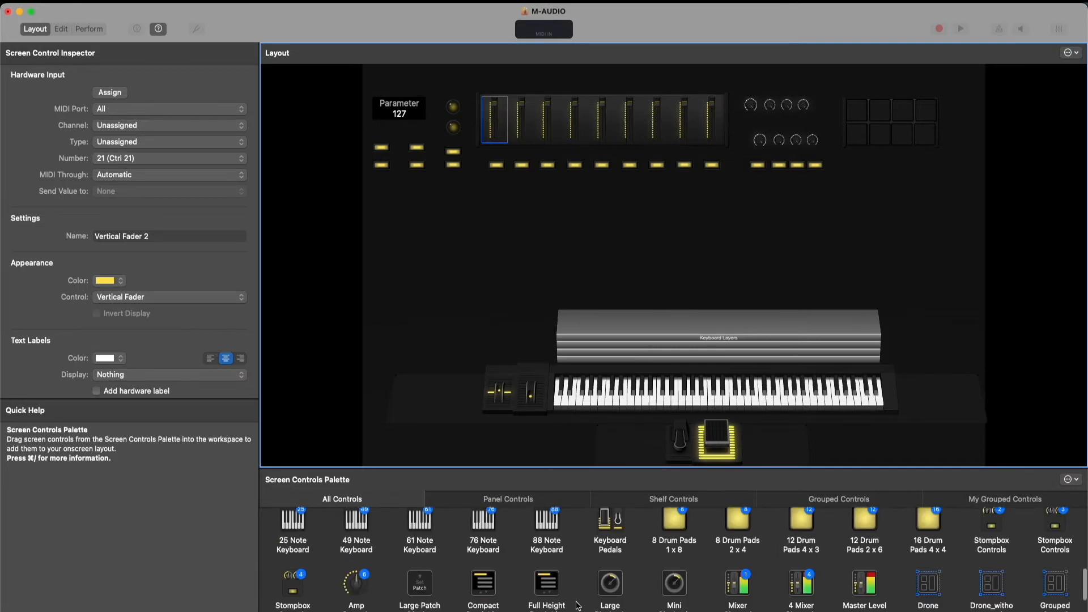
scroll(580, 598, down, 3)
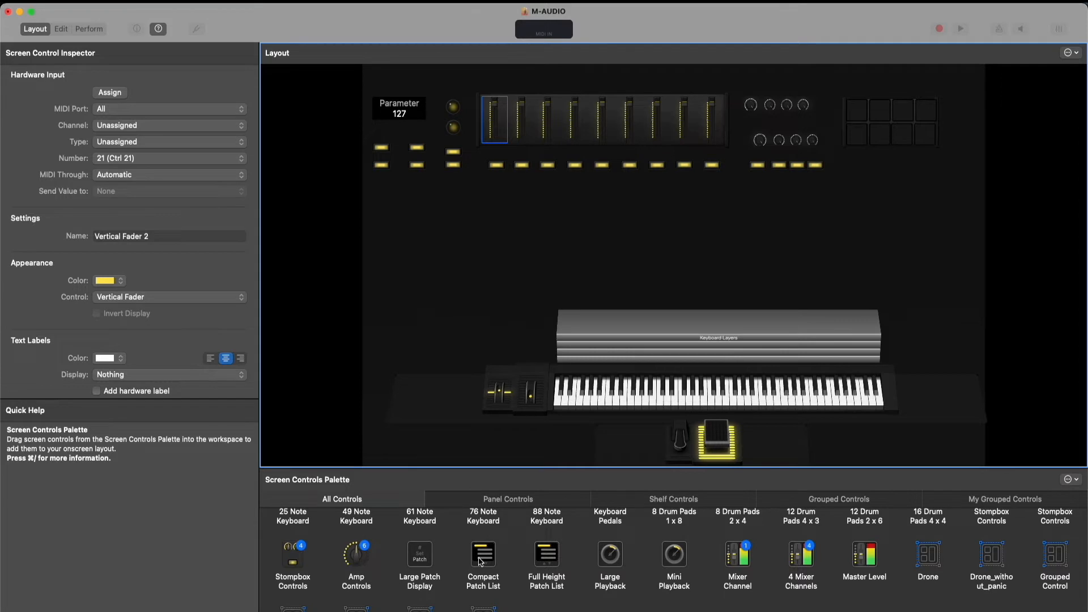
scroll(482, 560, up, 5)
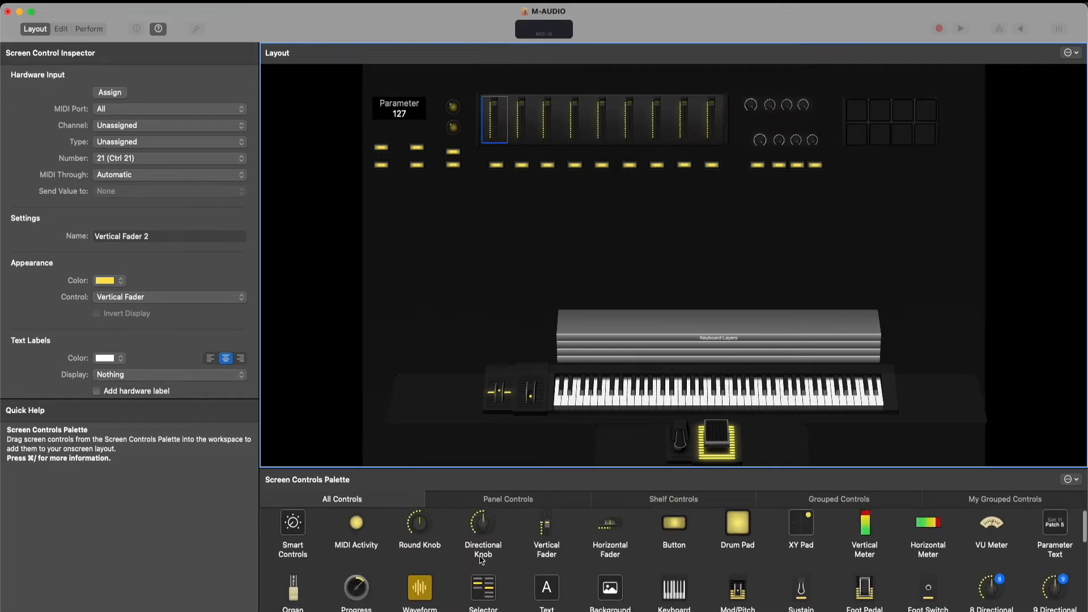
drag(484, 592, 563, 220)
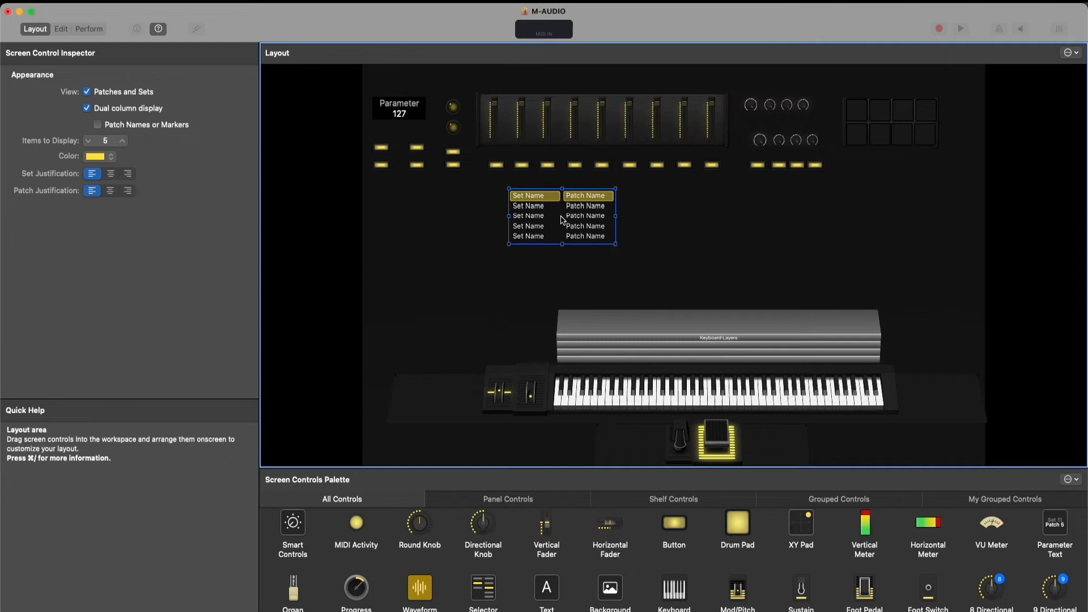
key(Delete)
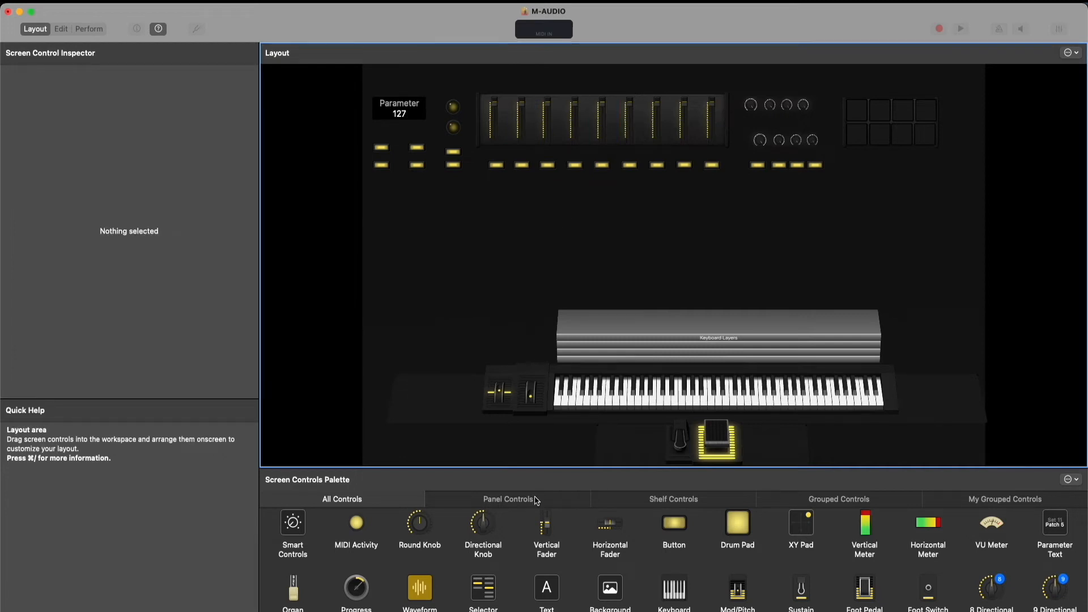
- Add a Compact Patch List control below the button rows and shrink it to fit above the keyboard
scroll(508, 588, down, 2)
scroll(509, 588, down, 10)
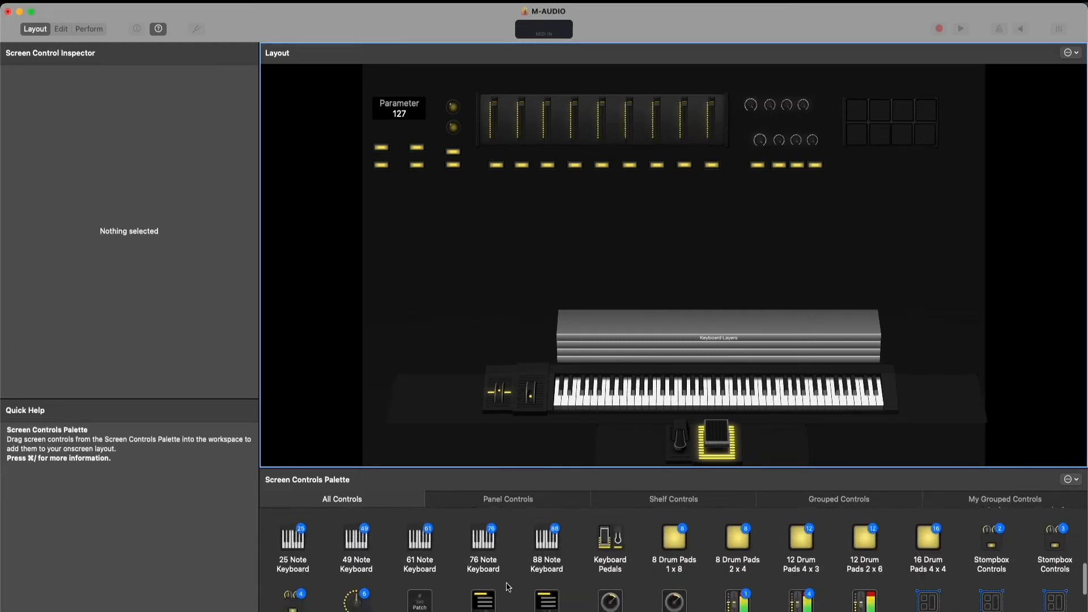
drag(487, 537, 445, 265)
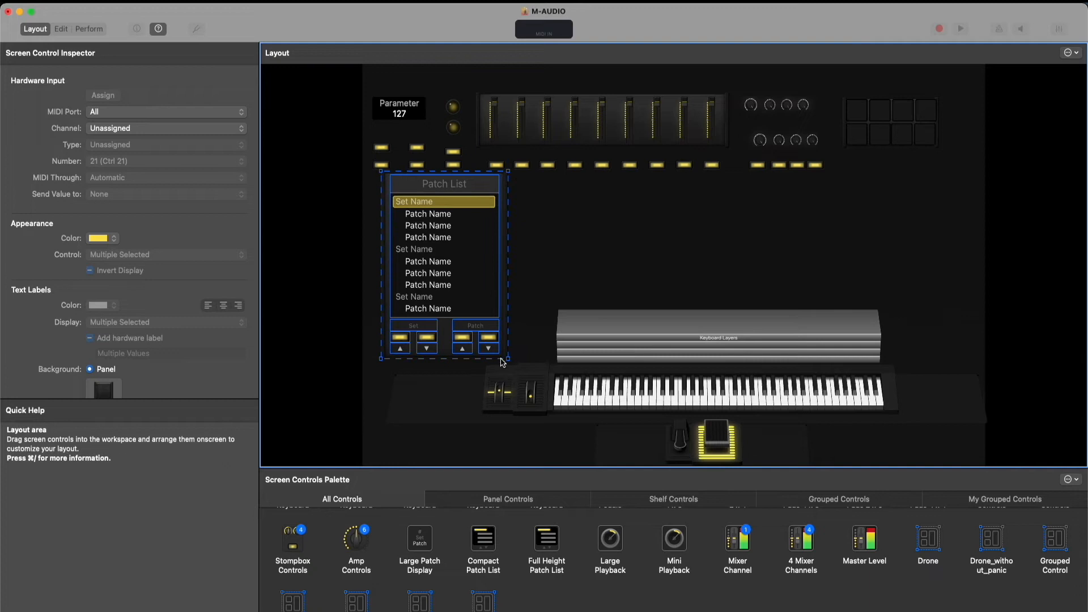
drag(508, 359, 463, 296)
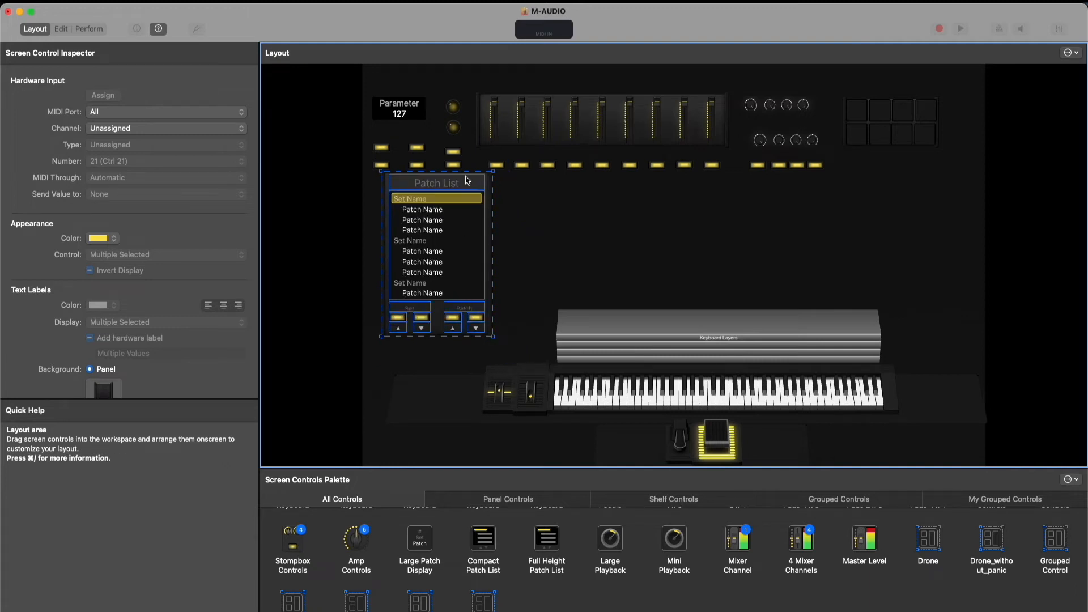
- Move the Compact Patch List slightly down, aligning its left edge with the parameter display and buttons above
drag(451, 183, 443, 198)
click(517, 203)
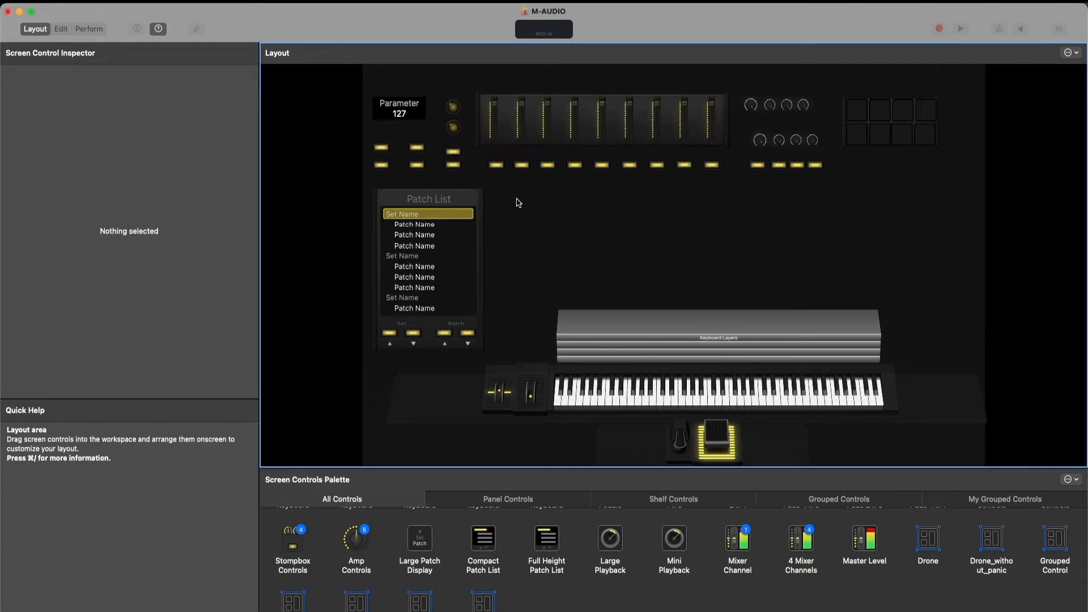
drag(445, 203, 447, 198)
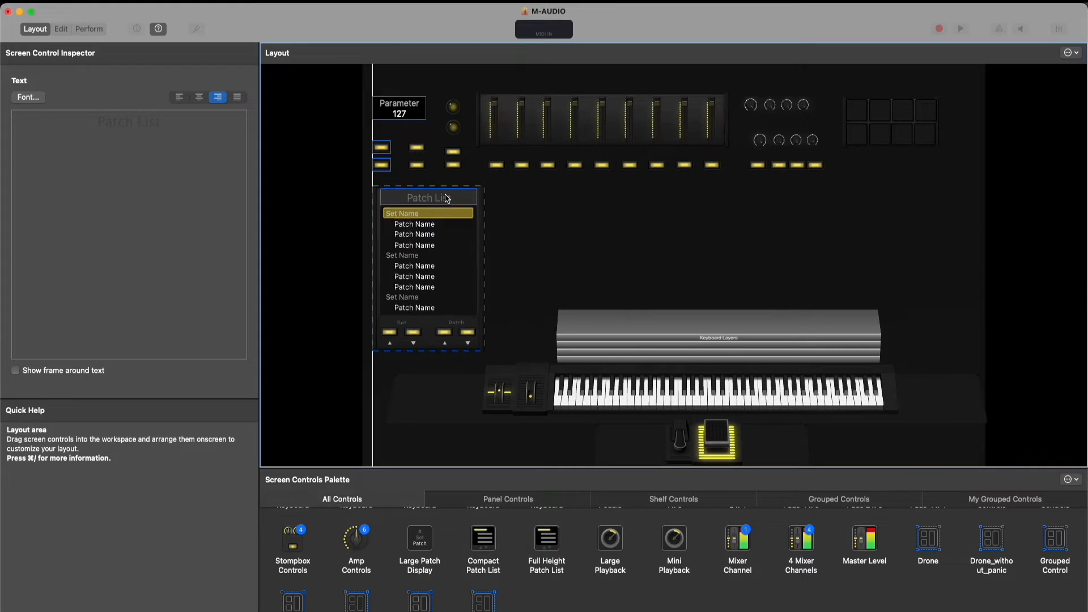
click(552, 205)
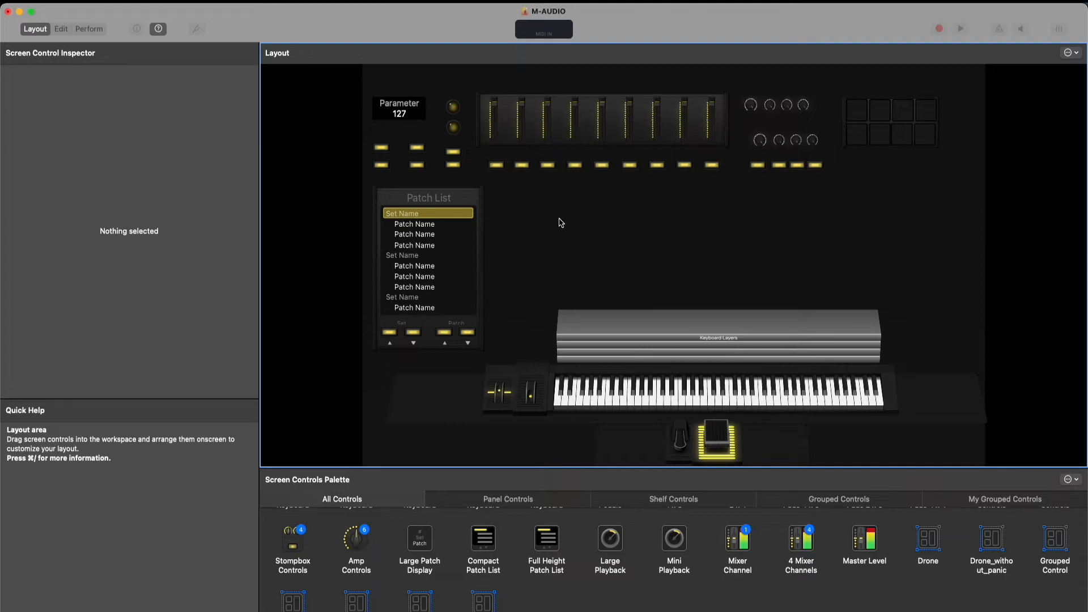
- Set the Patch List control to display 5 items
click(414, 246)
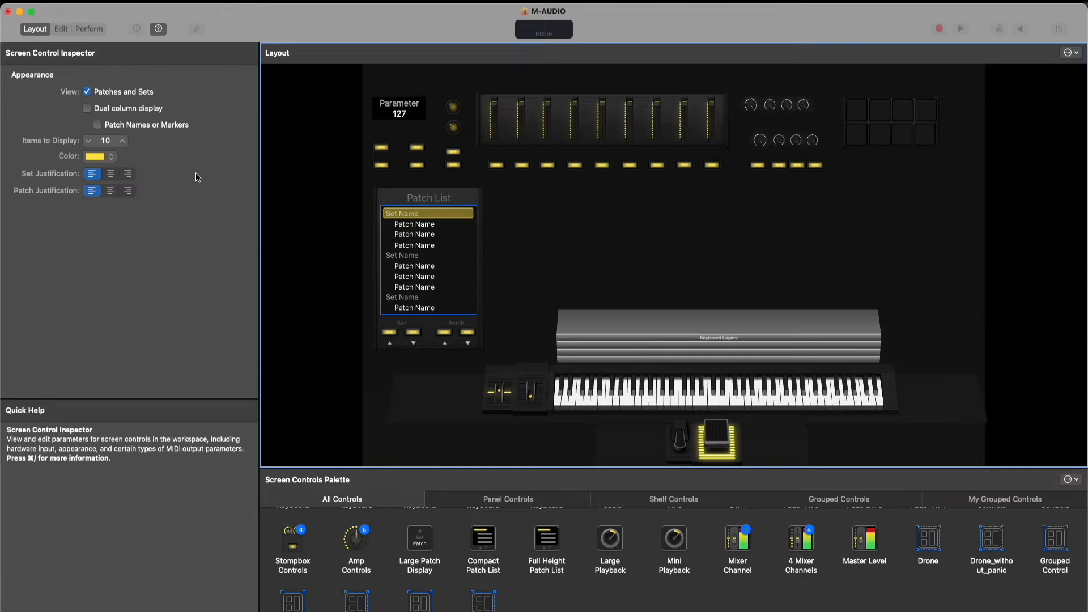
click(108, 141)
text(5)
key(Return)
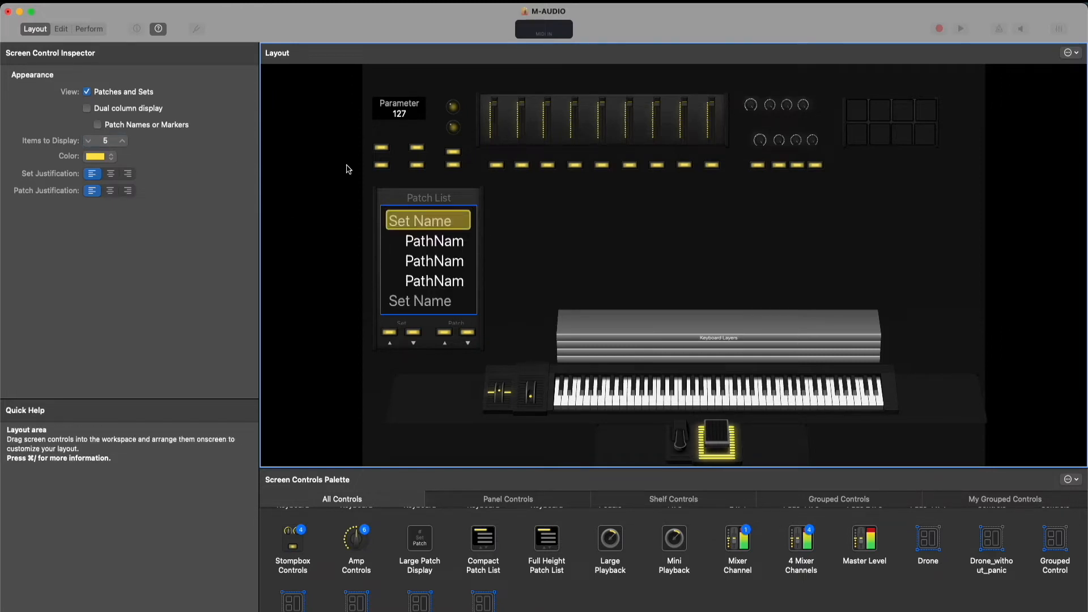
click(537, 219)
- Change the Patch List control's color to cyan and switch to Edit mode
click(463, 224)
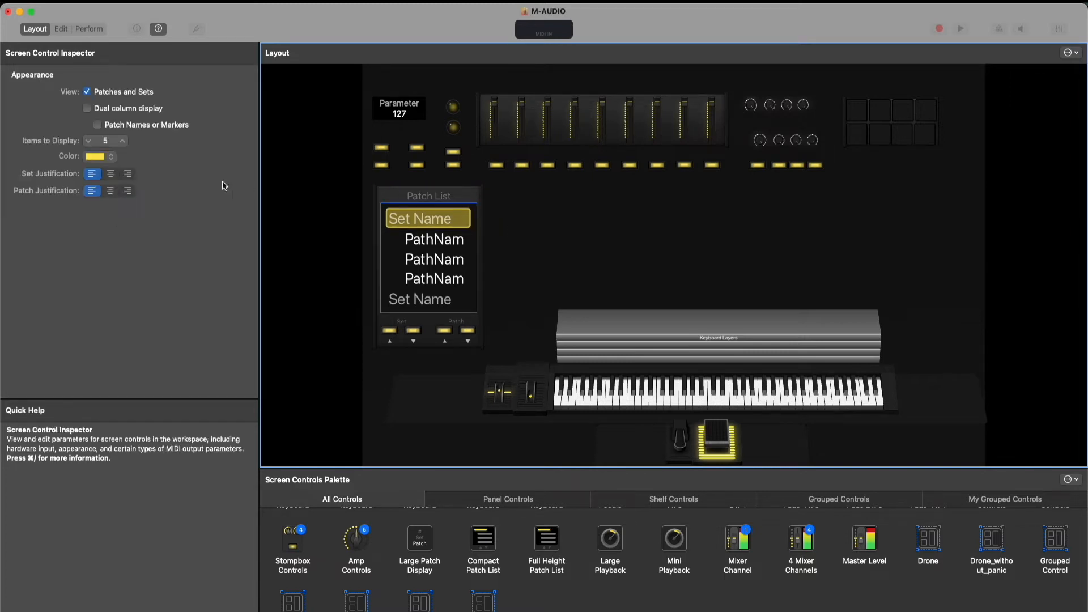
click(110, 157)
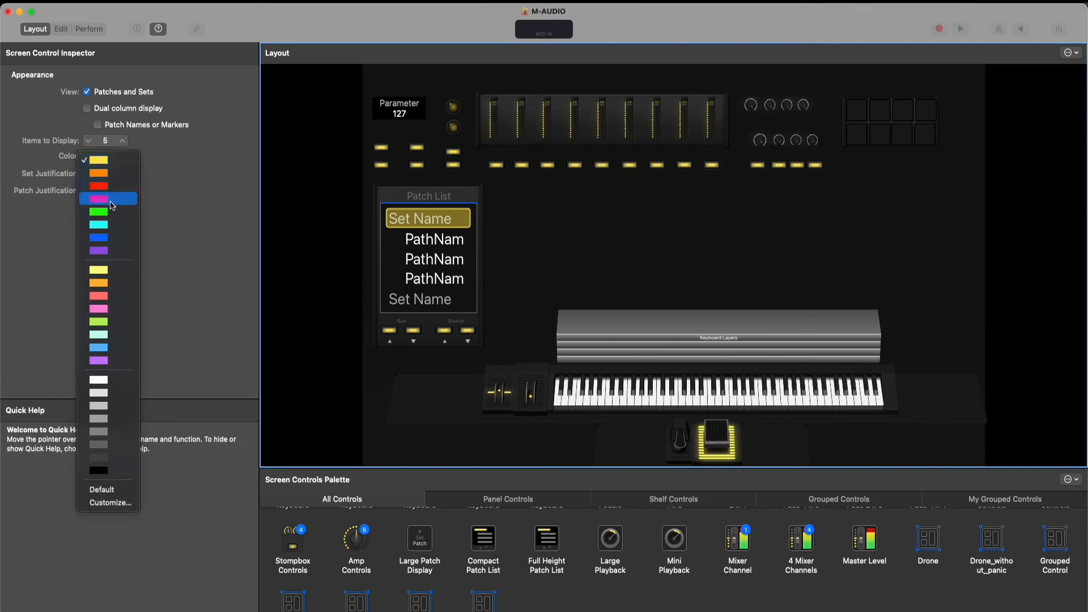
click(105, 224)
click(610, 229)
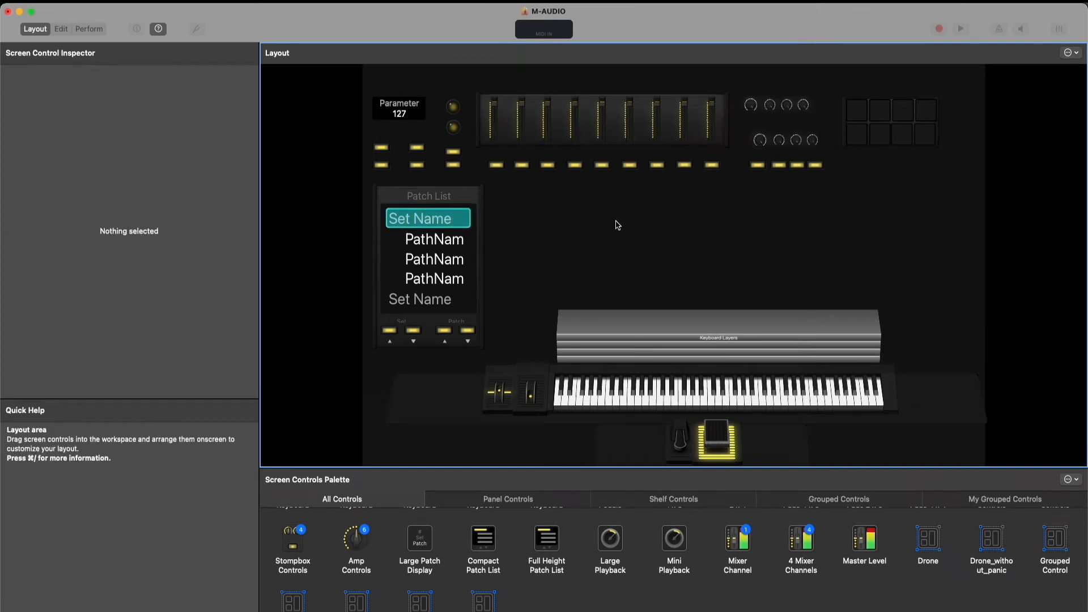
click(61, 30)
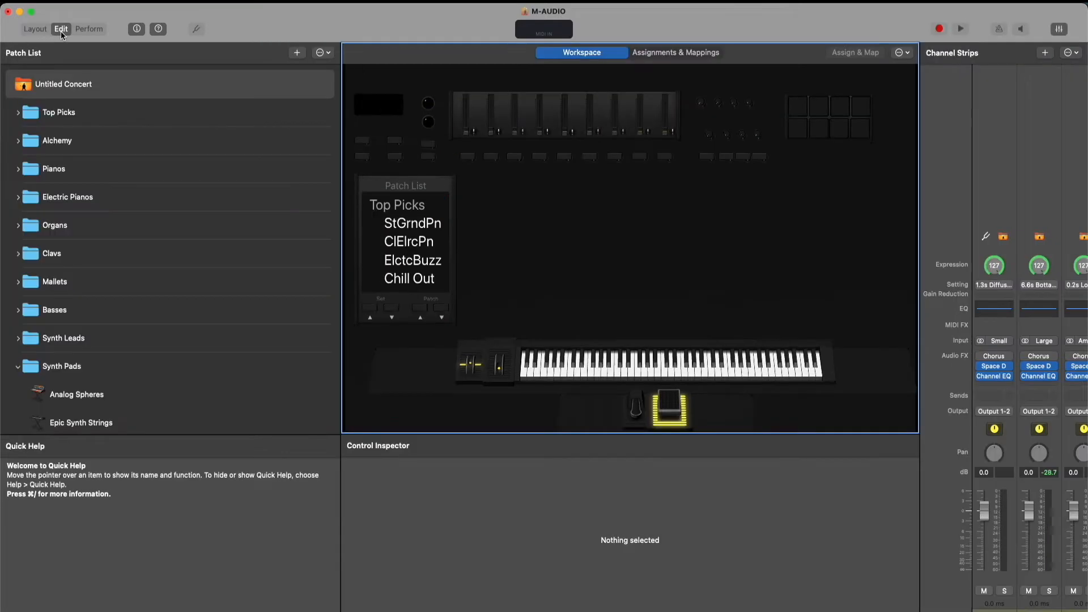
click(59, 144)
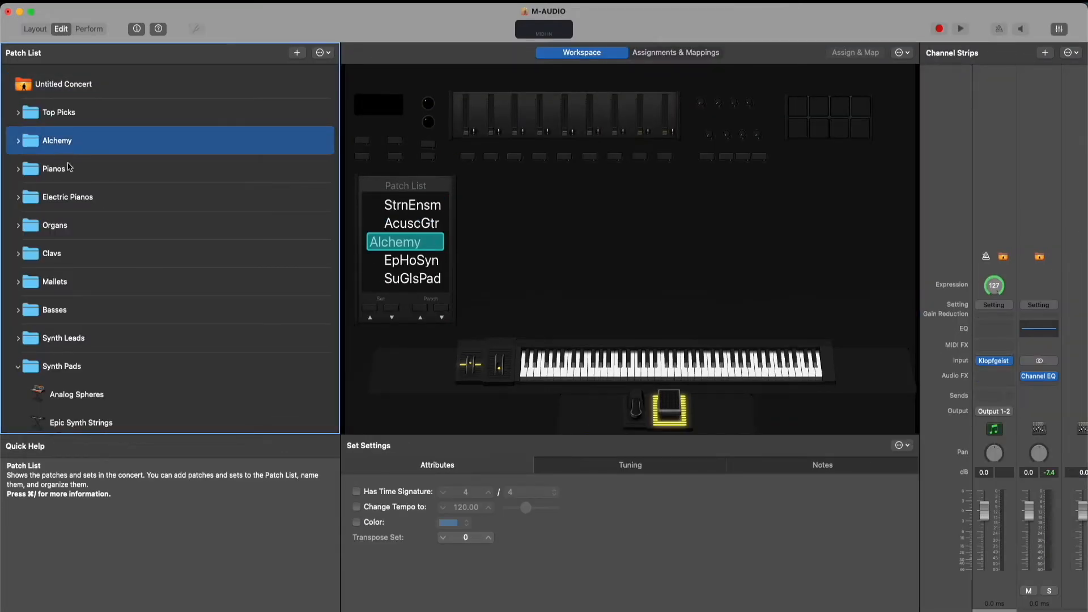
shift+click(69, 167)
shift+click(86, 202)
shift+click(80, 233)
shift+click(79, 256)
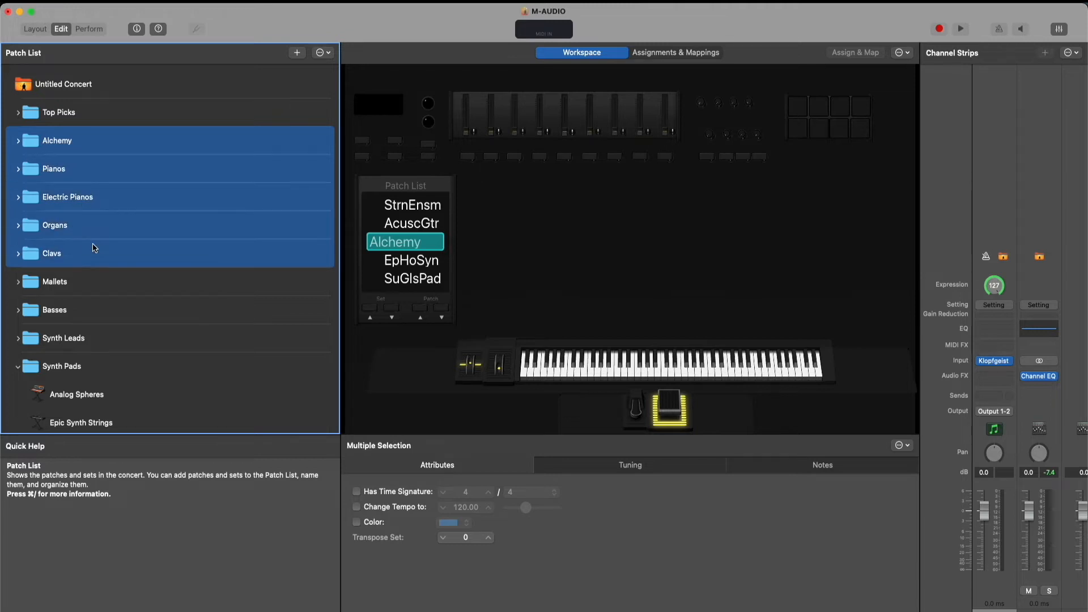
shift+click(87, 295)
shift+click(82, 316)
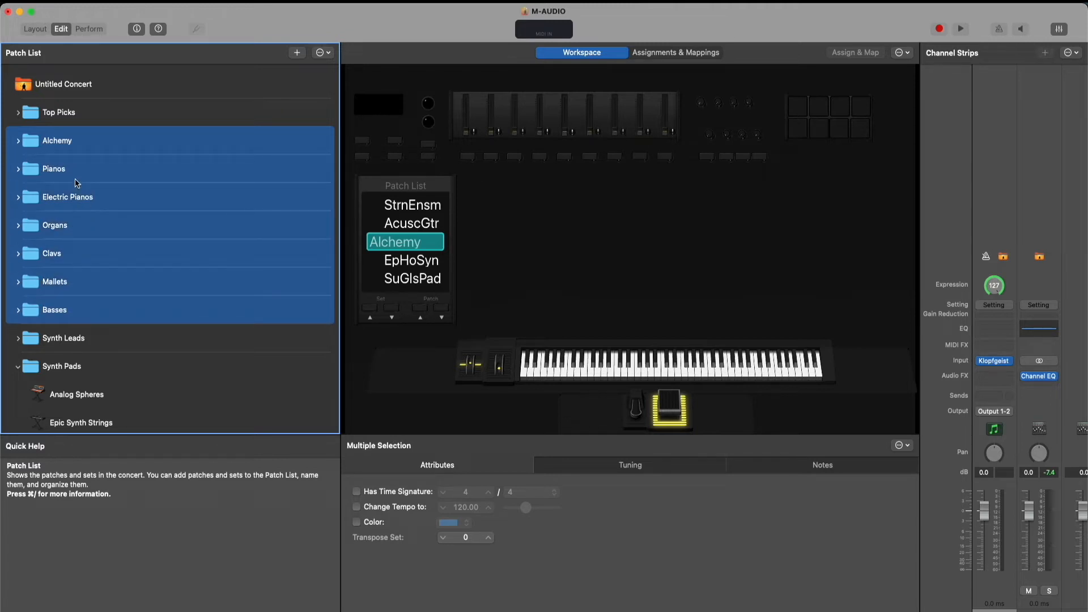
- Delete the Pianos, Electric Pianos, Organs, Clavs, Mallets, Basses, Synth Leads, Synth Pads and Arpeggiated Synths sets from the patch list
click(59, 167)
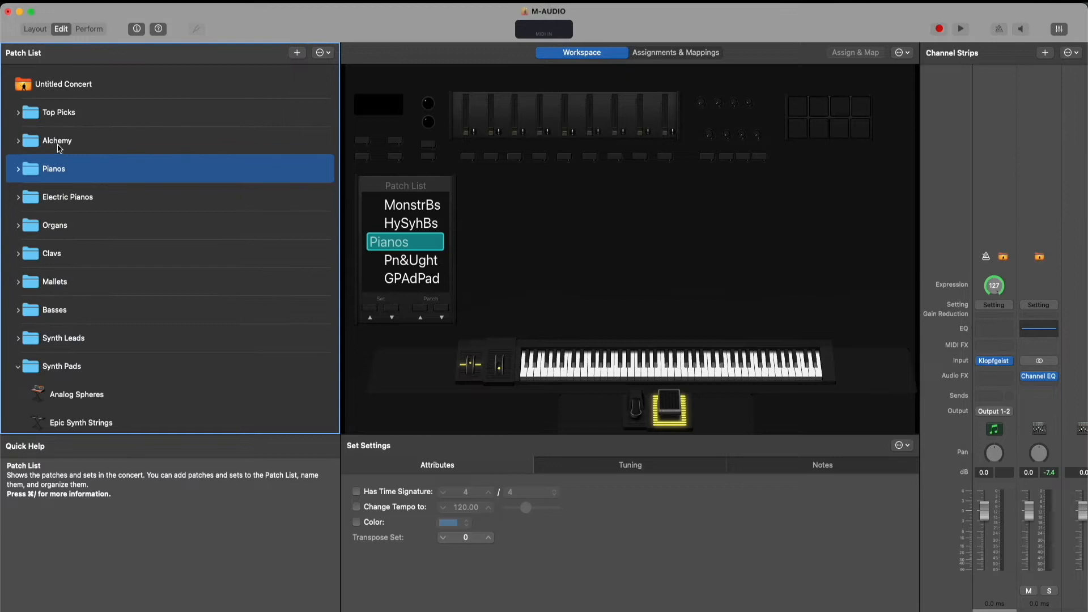
super+click(59, 193)
super+click(64, 234)
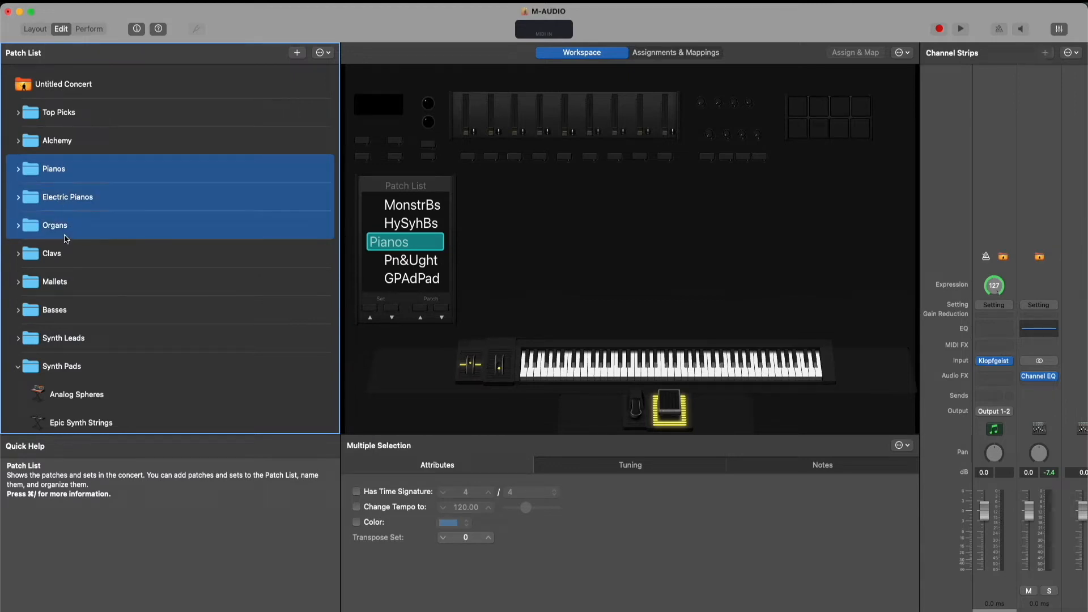
super+click(61, 271)
super+click(60, 301)
click(20, 367)
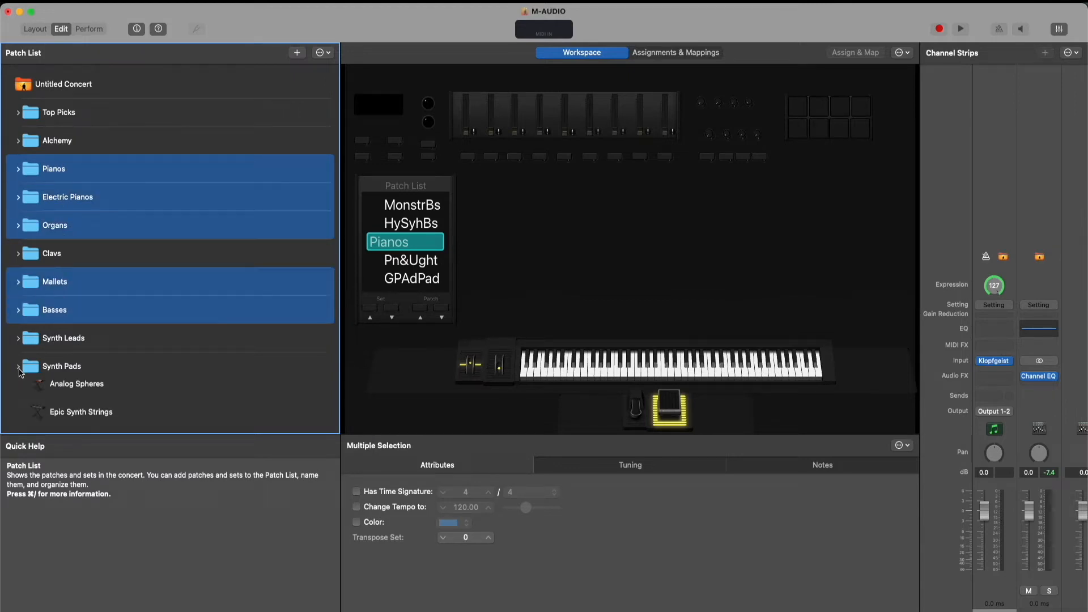
click(19, 395)
super+click(86, 394)
super+click(80, 369)
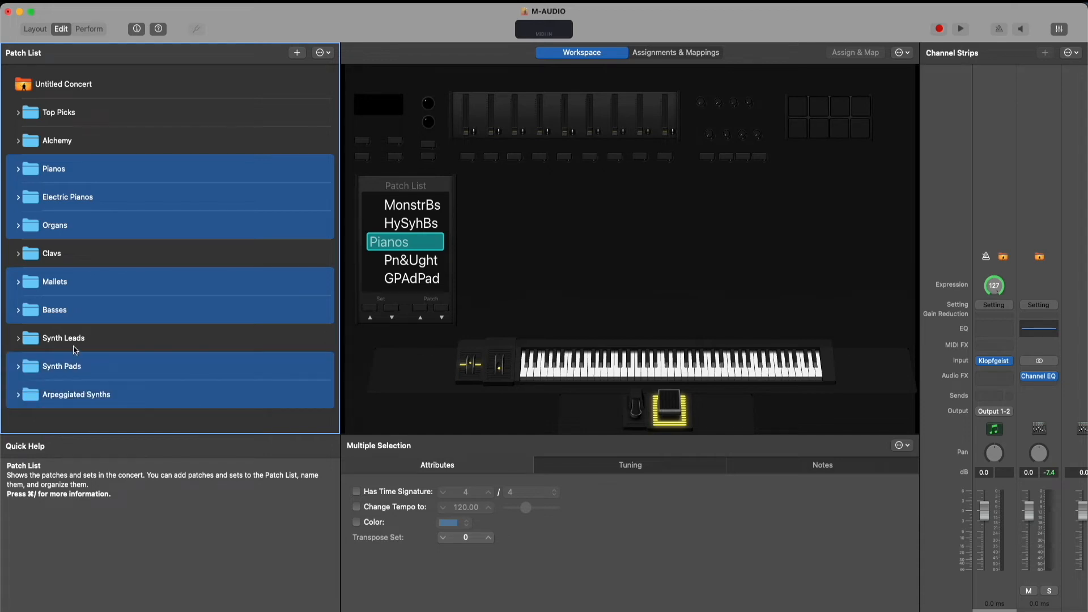
super+click(71, 342)
super+click(59, 254)
right_click(59, 254)
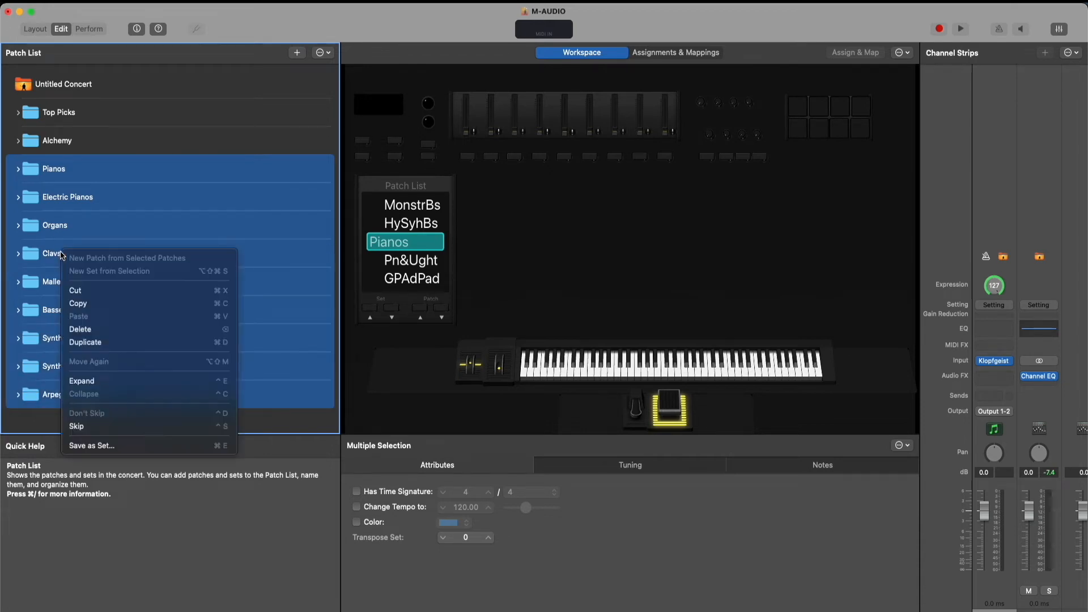
click(88, 329)
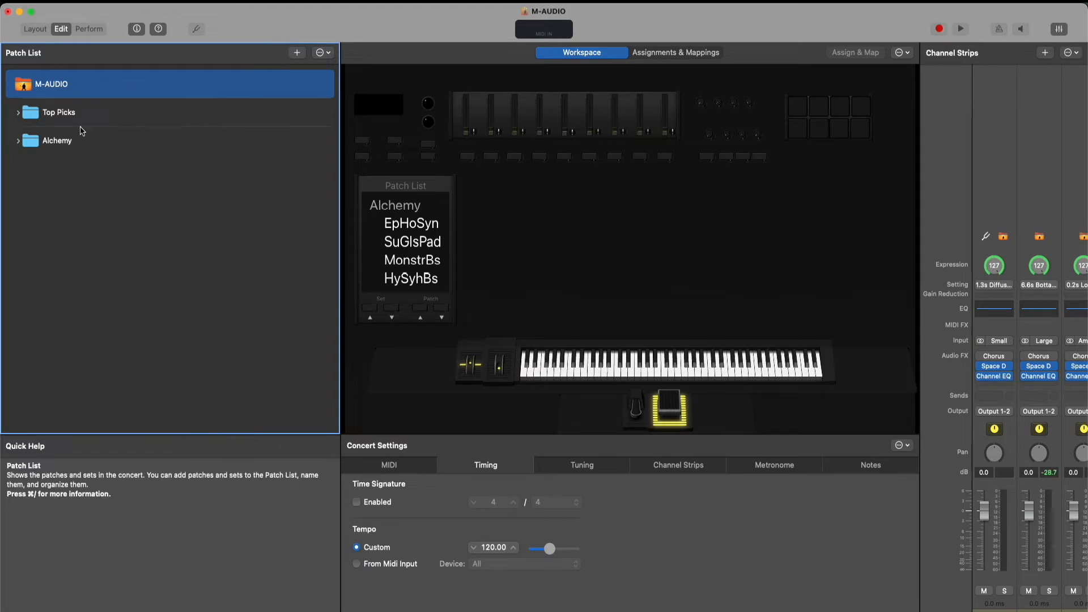
- Rename the Top Picks set as M-AUDIO
click(52, 113)
right_click(55, 113)
click(51, 121)
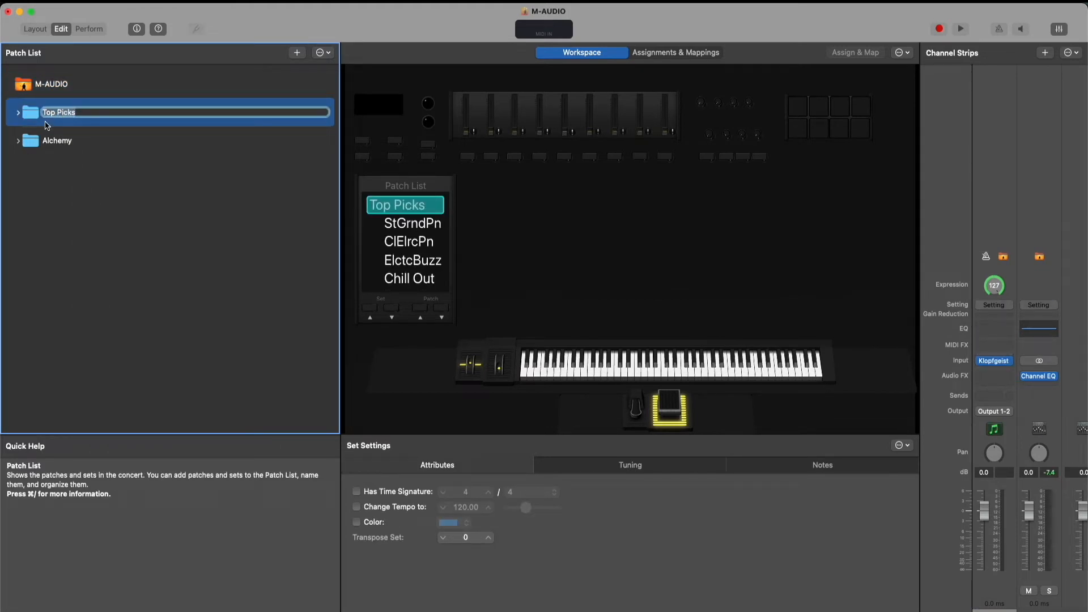
text(M-AUDIO)
key(Return)
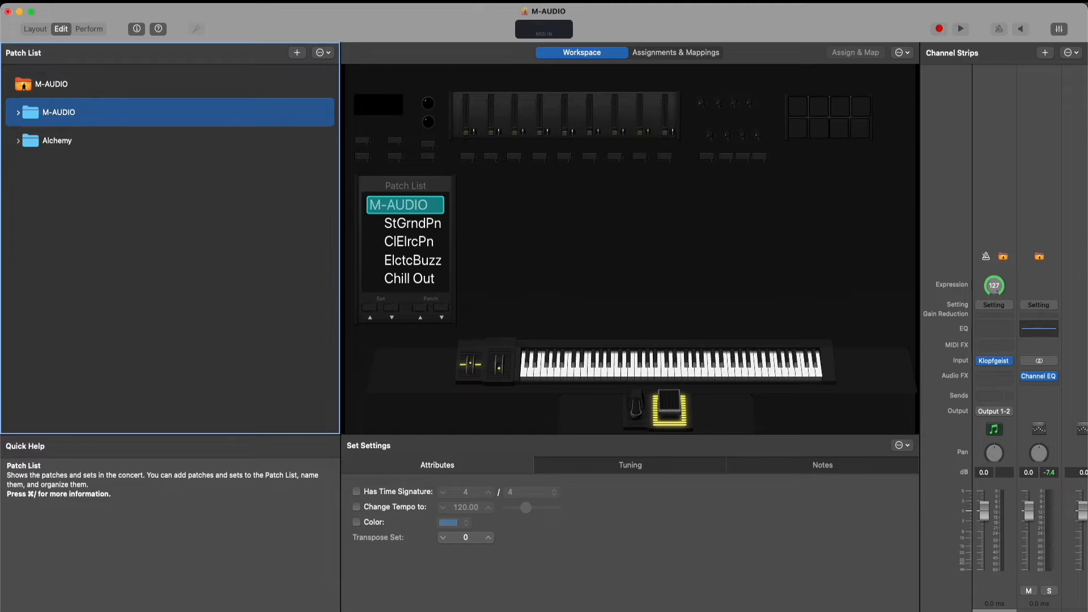
- Expand the M-AUDIO set and step through its patches from Steinway Grand Piano to Acoustic Guitar, checking the Patch List display
click(20, 113)
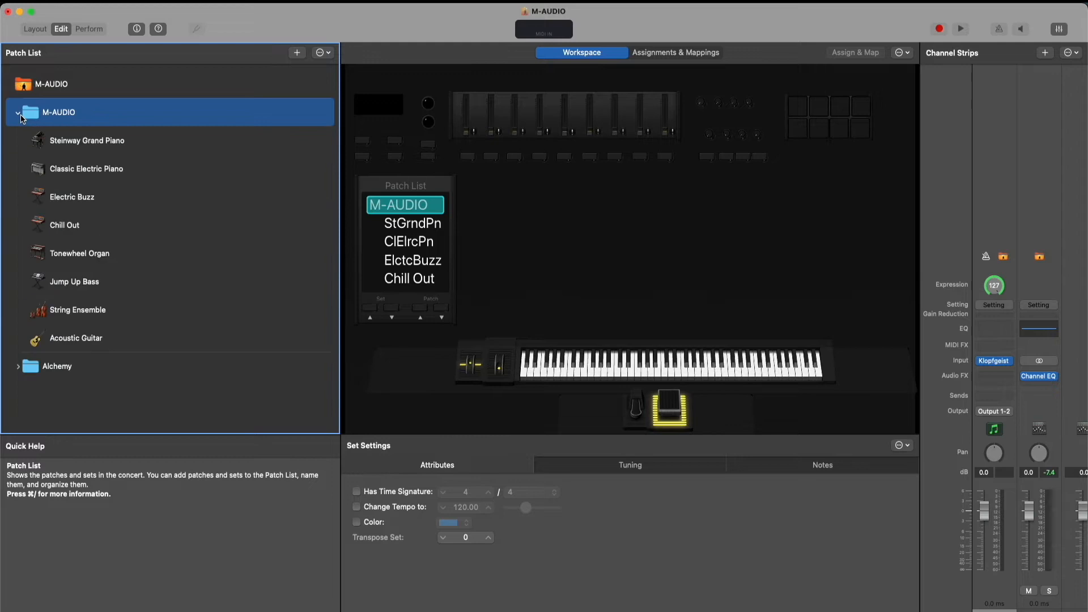
click(100, 148)
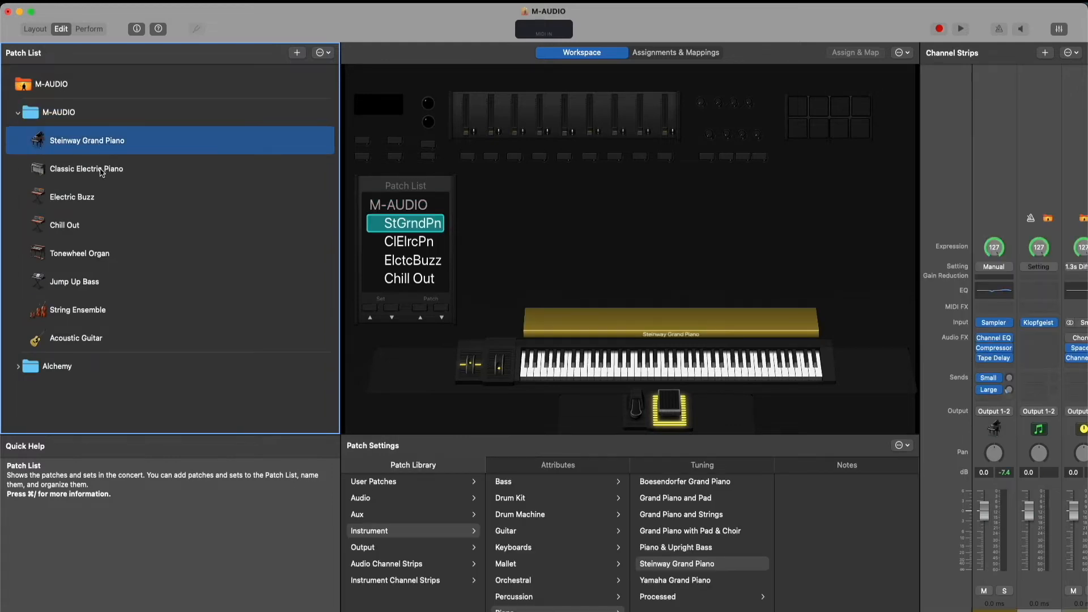
click(102, 172)
click(94, 204)
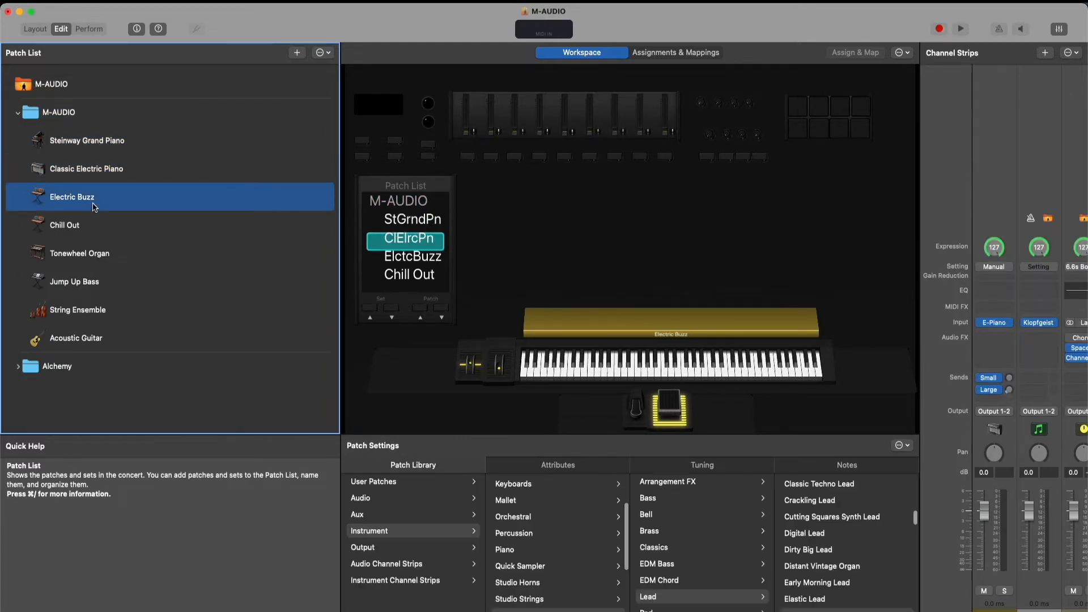
click(83, 229)
click(80, 254)
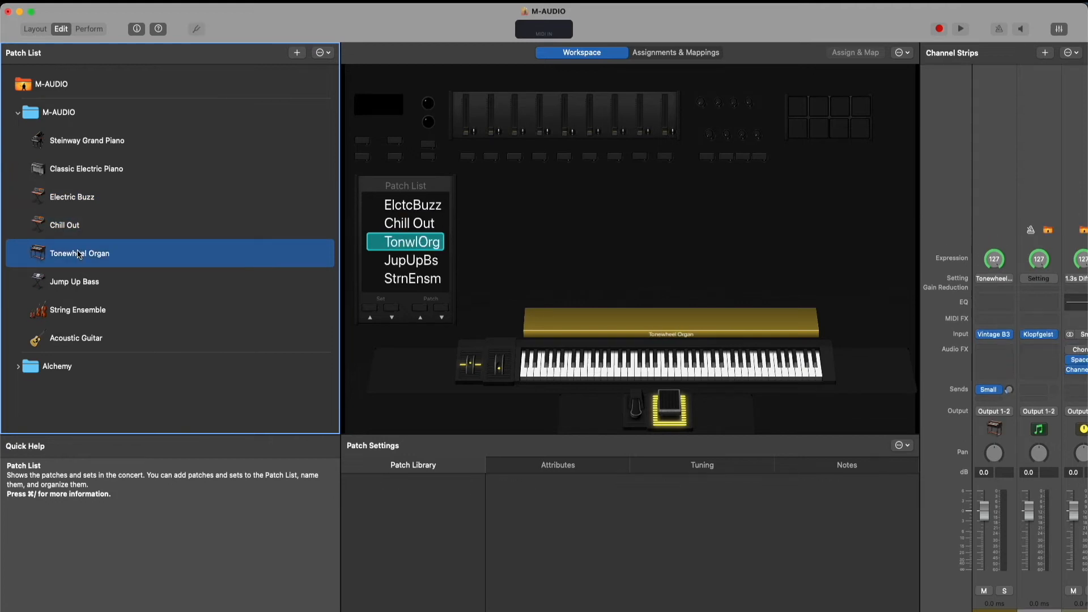
click(73, 290)
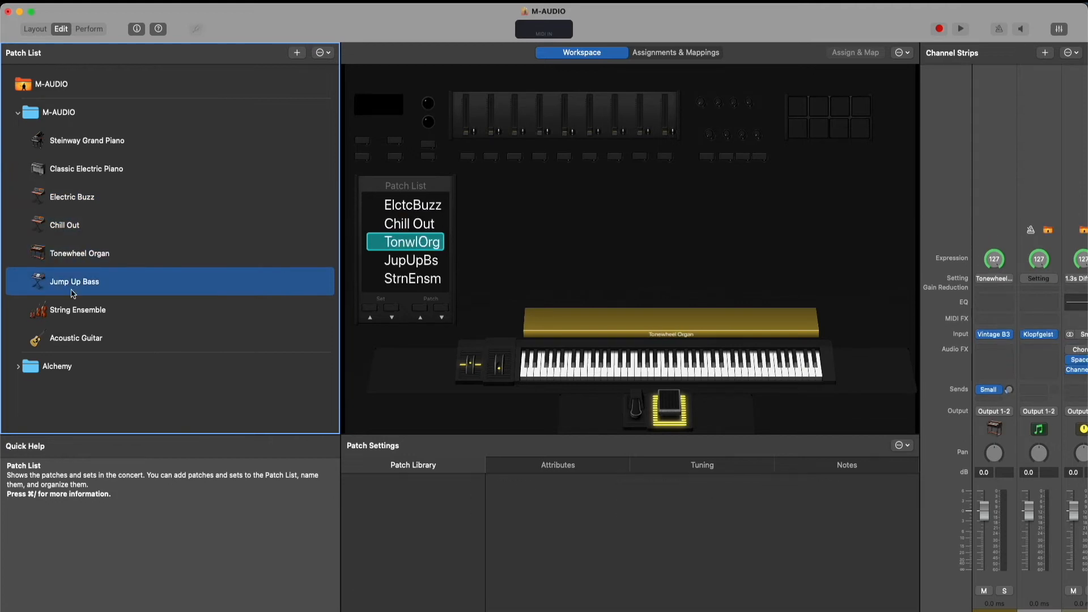
click(99, 315)
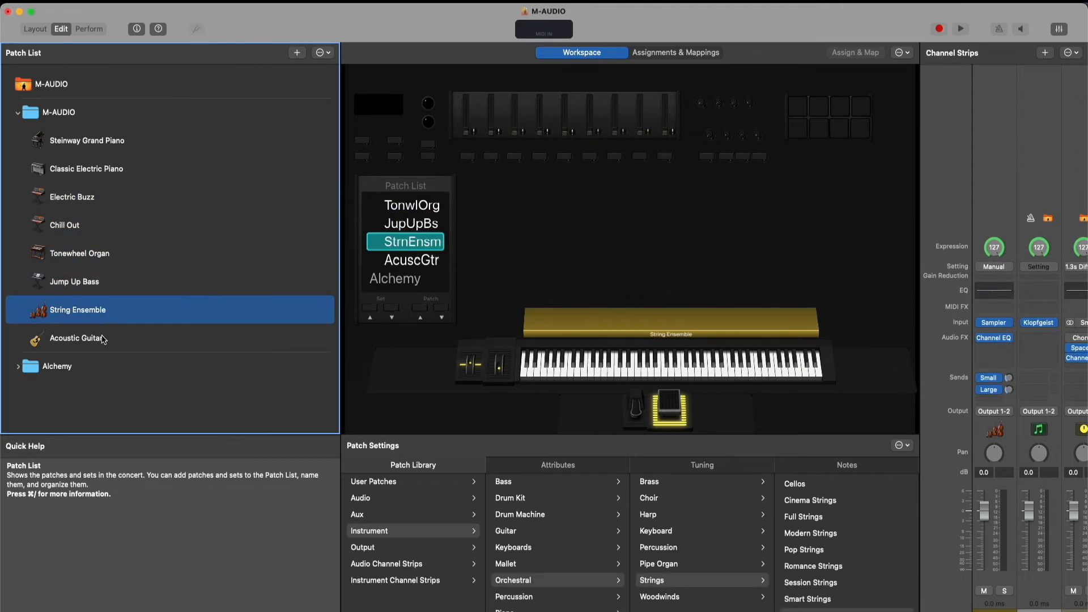
click(103, 339)
- Collapse the M-AUDIO set and delete the Alchemy set from the patch list
click(28, 119)
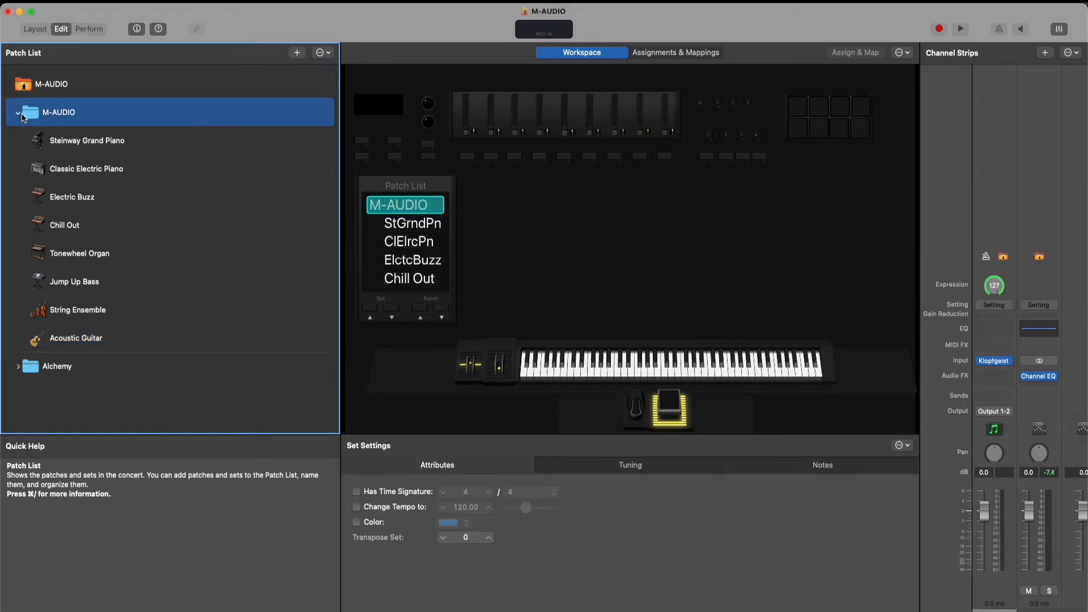
click(18, 113)
click(57, 142)
right_click(54, 138)
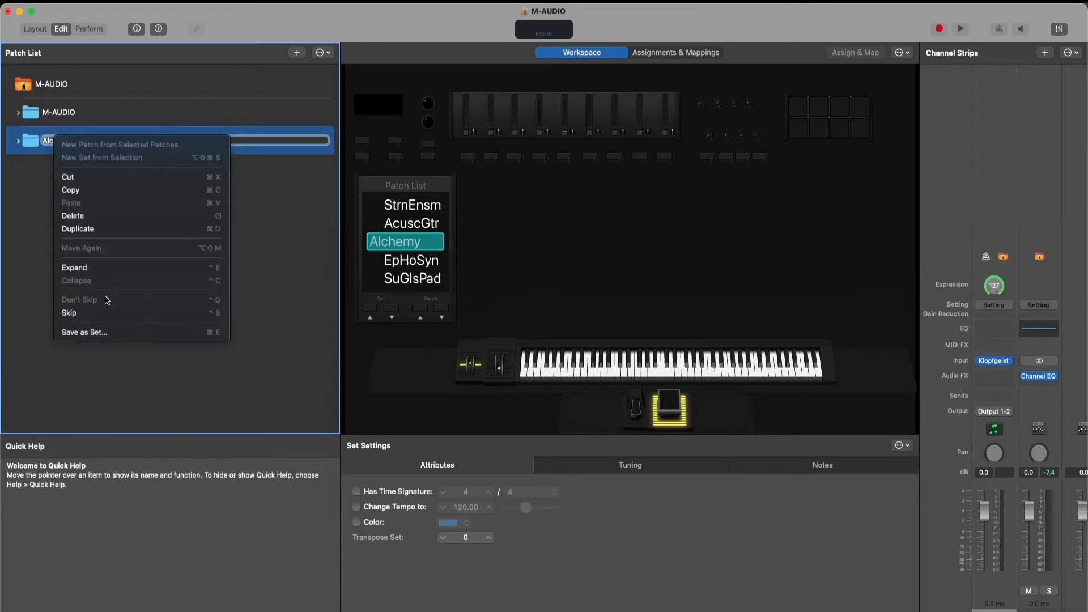
click(79, 215)
- Expand the M-AUDIO set again and select the Steinway Grand Piano, Classic Electric Piano and Chill Out patches in turn
click(17, 112)
click(107, 149)
click(104, 170)
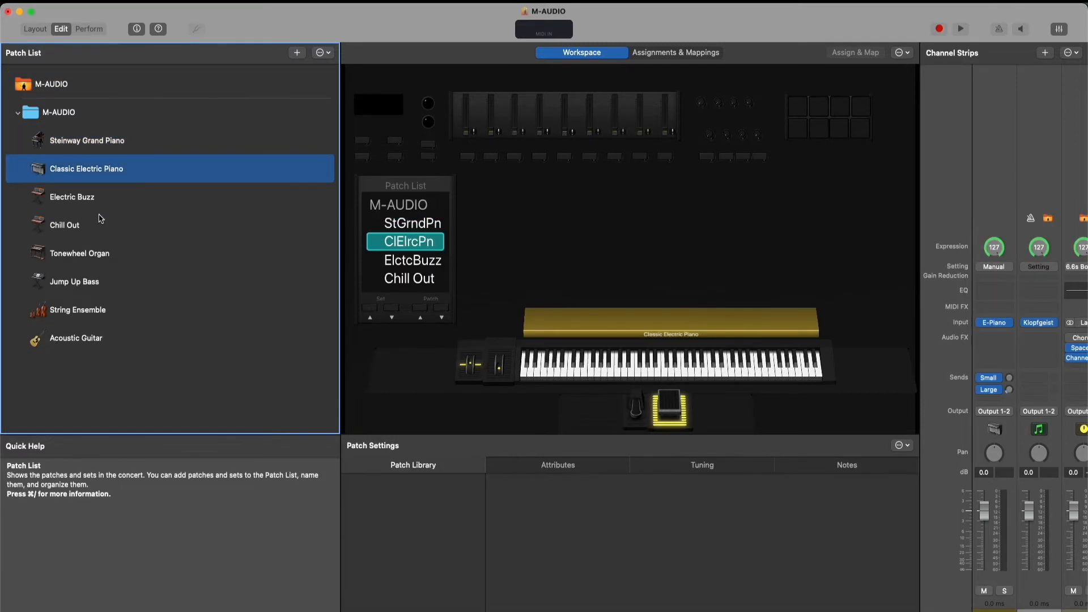
click(98, 222)
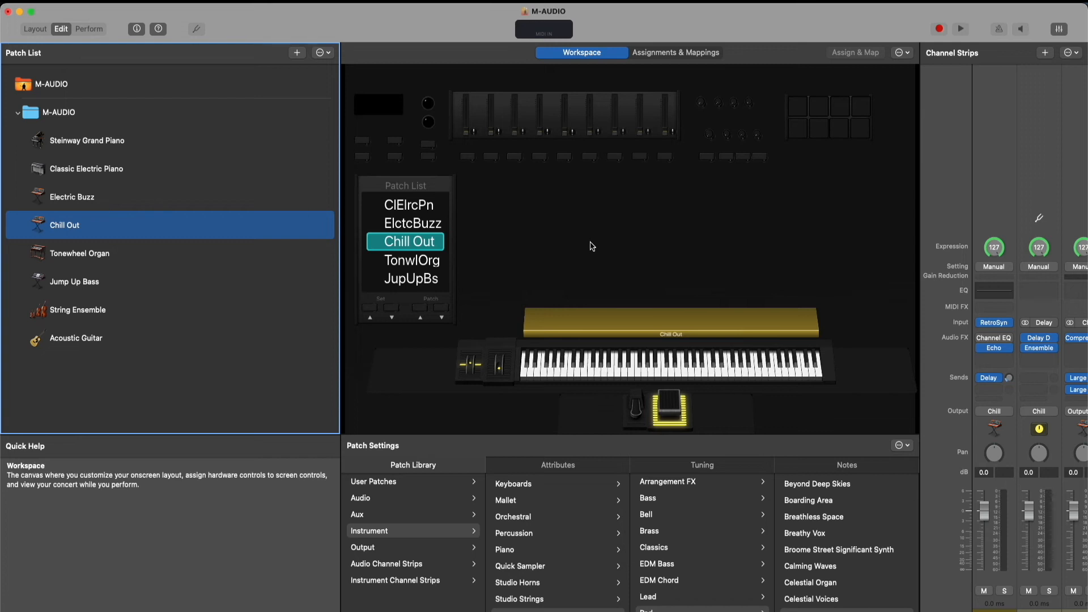
- Inspect the Patch List title and the first fader's mapping options in the workspace
click(385, 190)
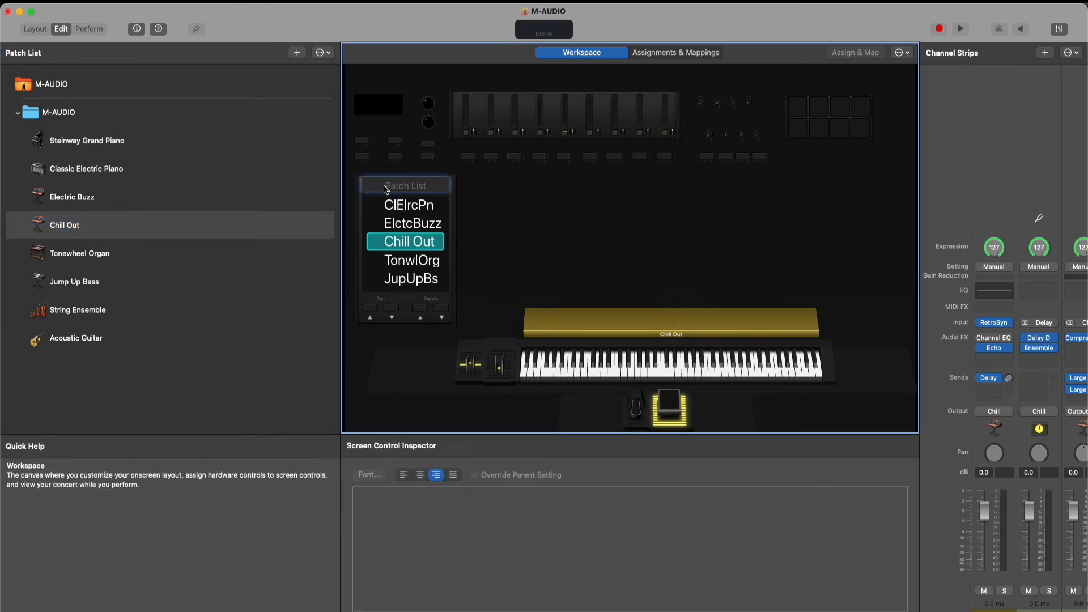
click(522, 213)
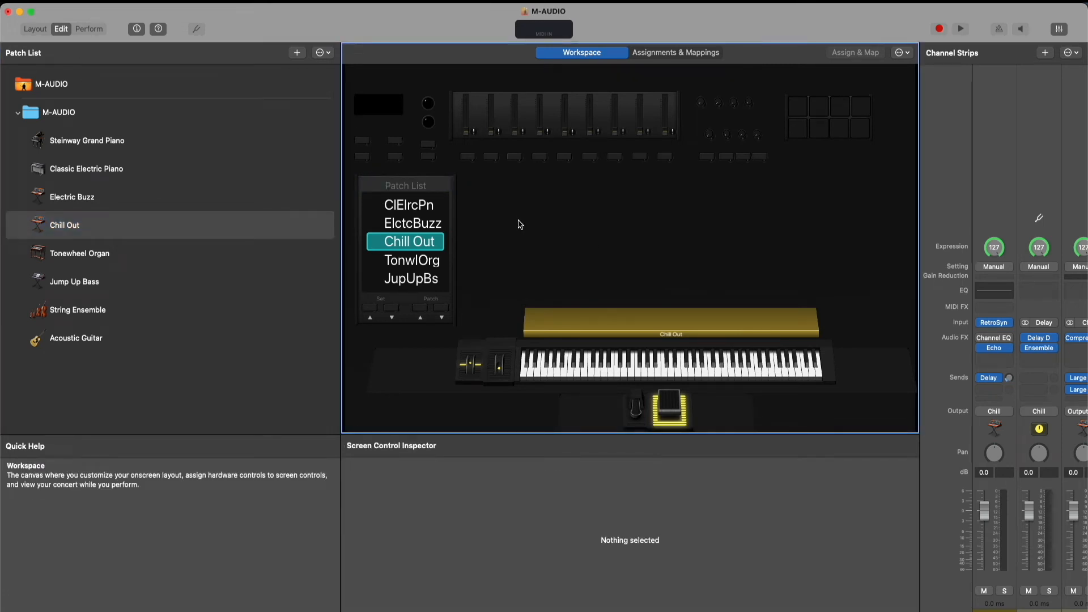
click(469, 120)
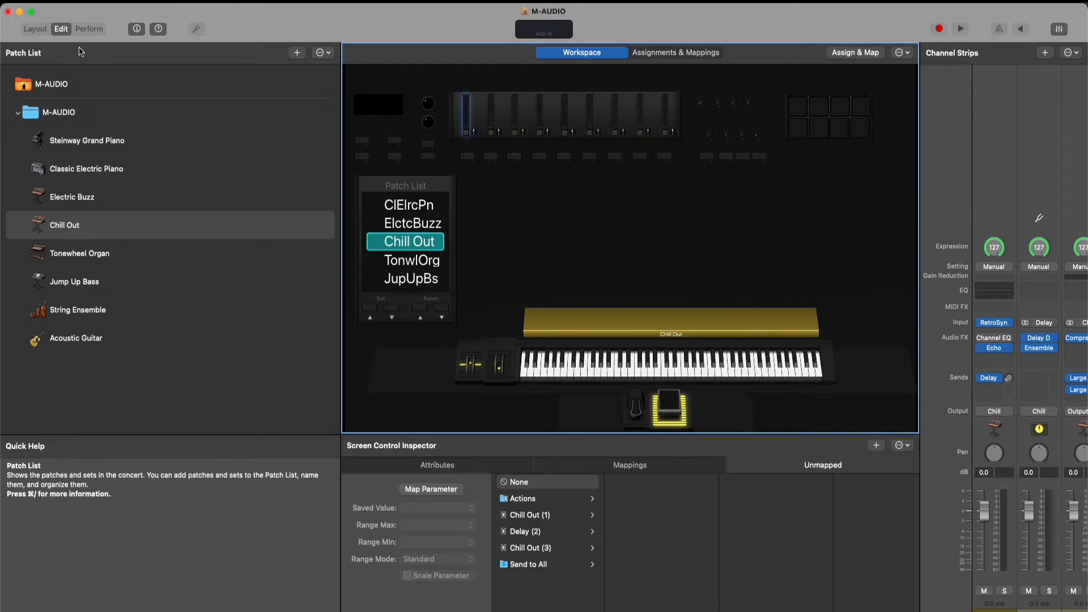
- Rename the Steinway Grand Piano patch as Patch
click(112, 143)
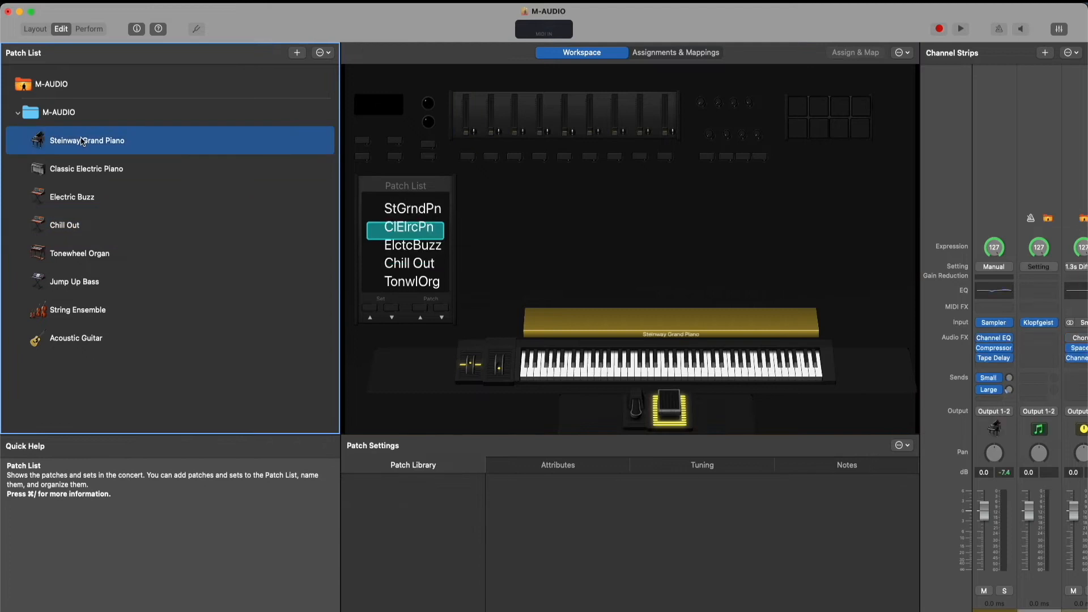
right_click(78, 141)
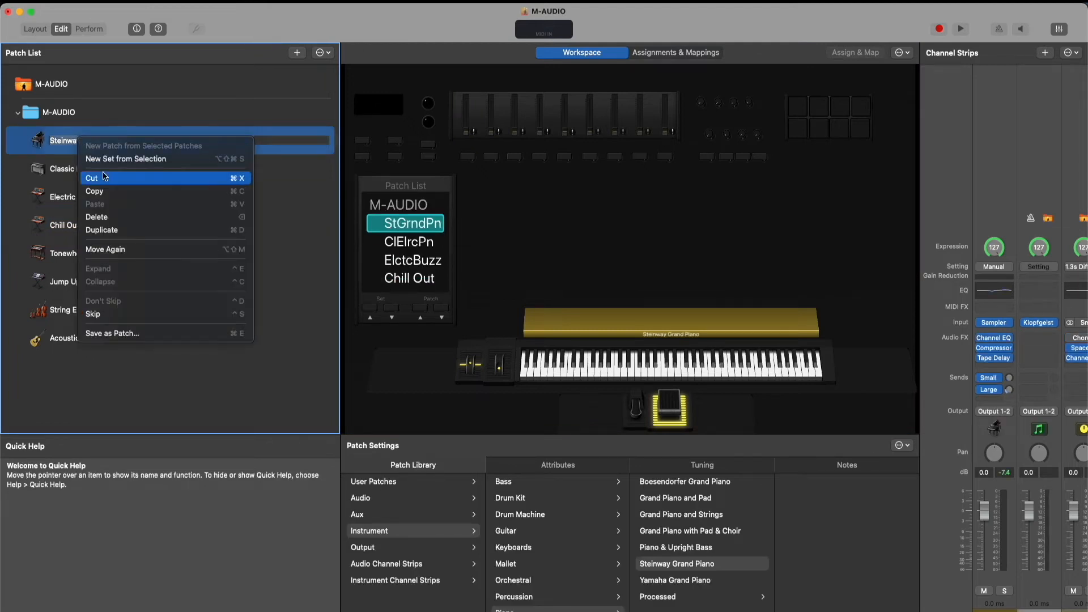
click(56, 149)
text(Patch)
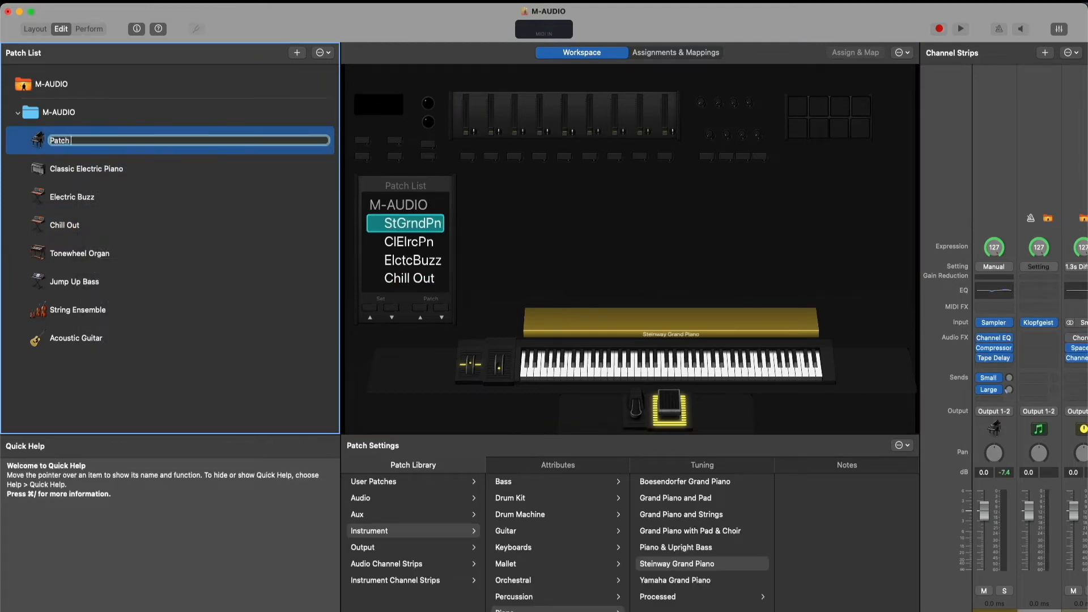
click(68, 84)
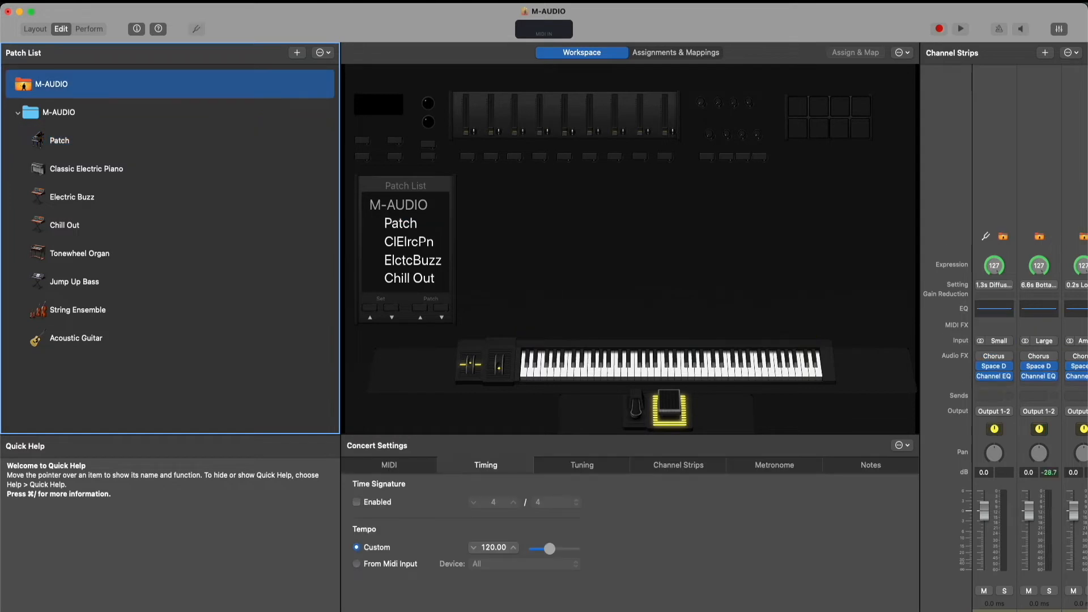
- Rename the first patch in the M-AUDIO set as Patch 1
click(91, 146)
right_click(79, 139)
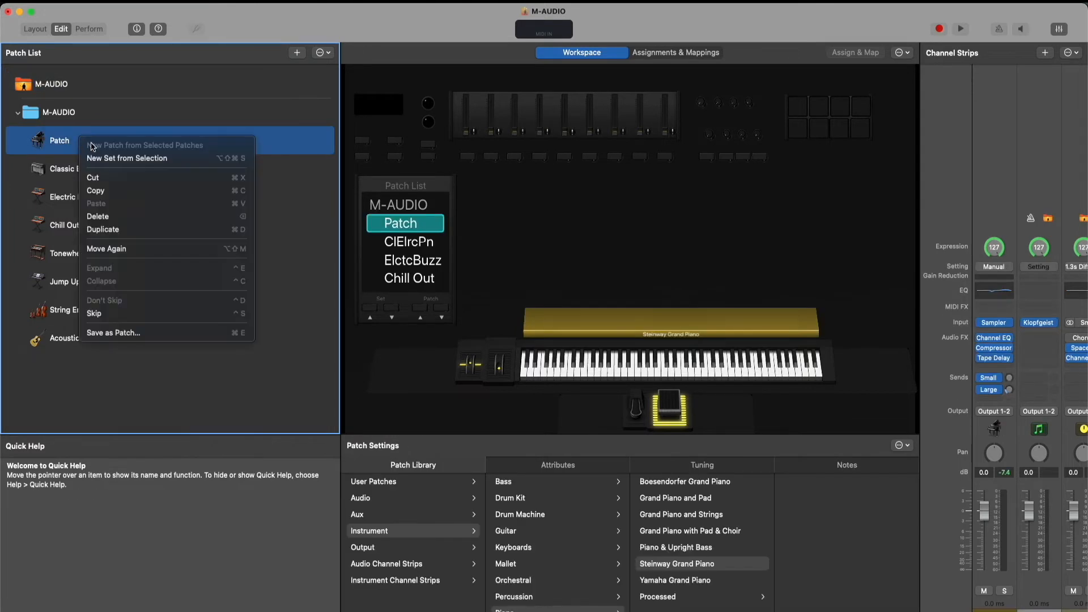
click(69, 143)
right_click(68, 140)
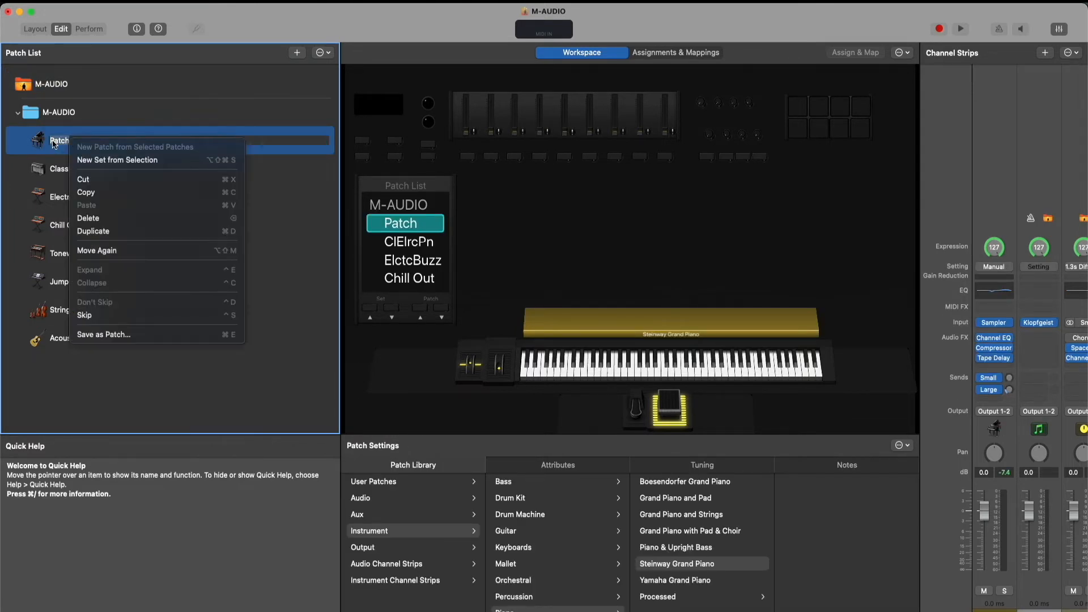
right_click(52, 140)
click(34, 151)
key(Right)
text(1)
key(Return)
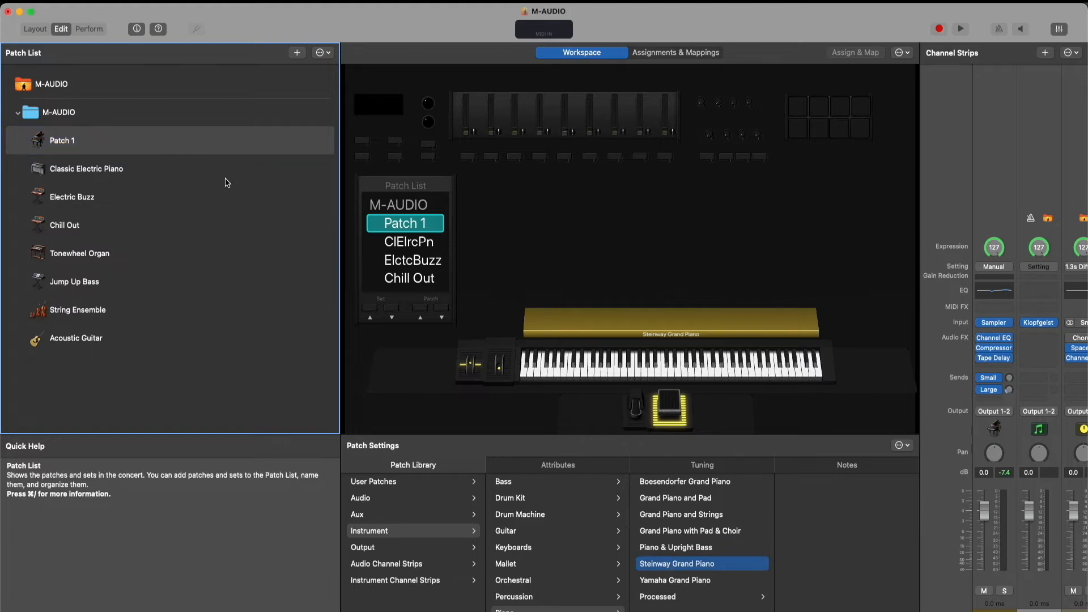
- Select Patch 1 and inspect its entry in the workspace's patch list display
click(110, 149)
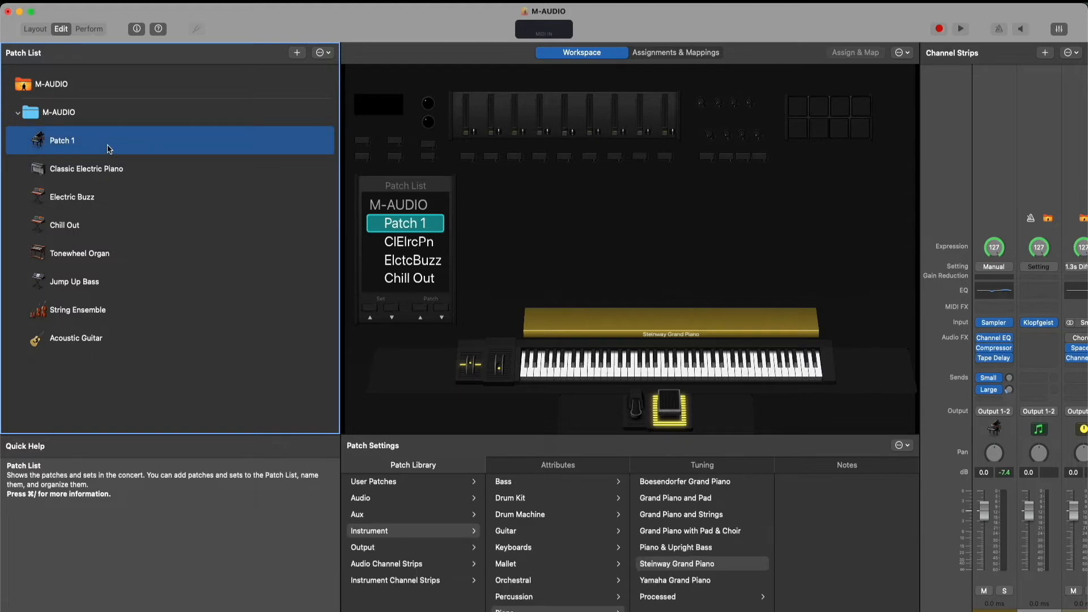
click(409, 225)
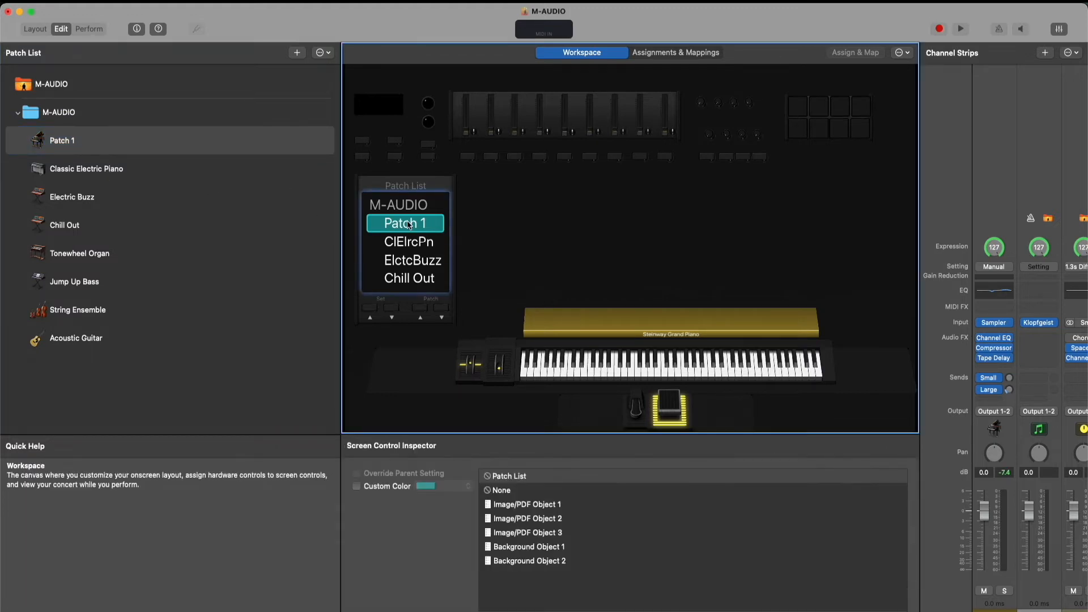
click(535, 203)
- Switch to layout editing and assign the first fader to controller 21 on channel 1 of the M-Audio Oxygen 61
click(471, 113)
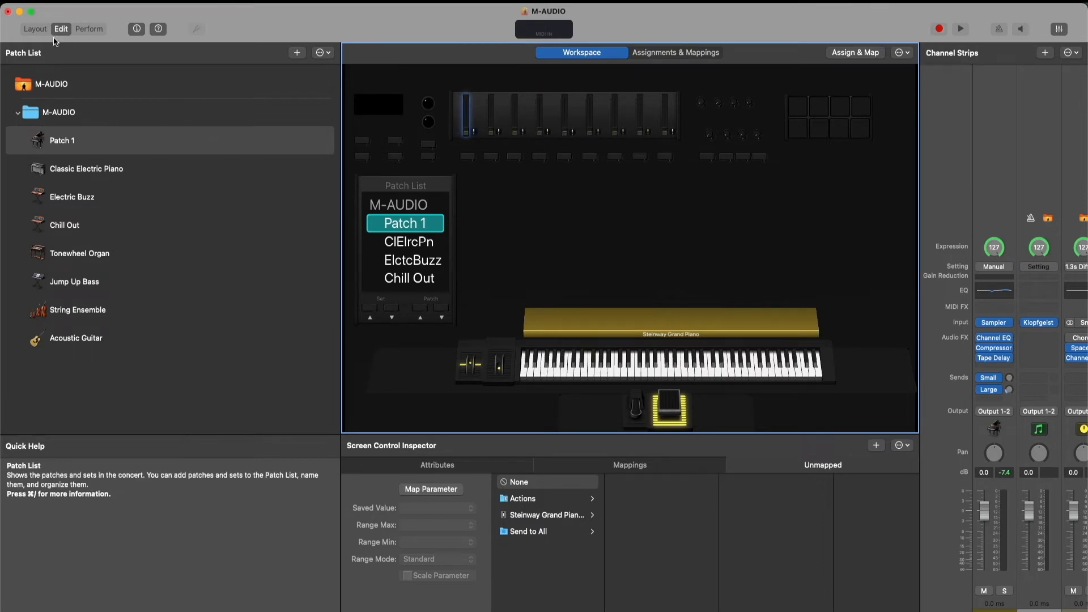
click(35, 29)
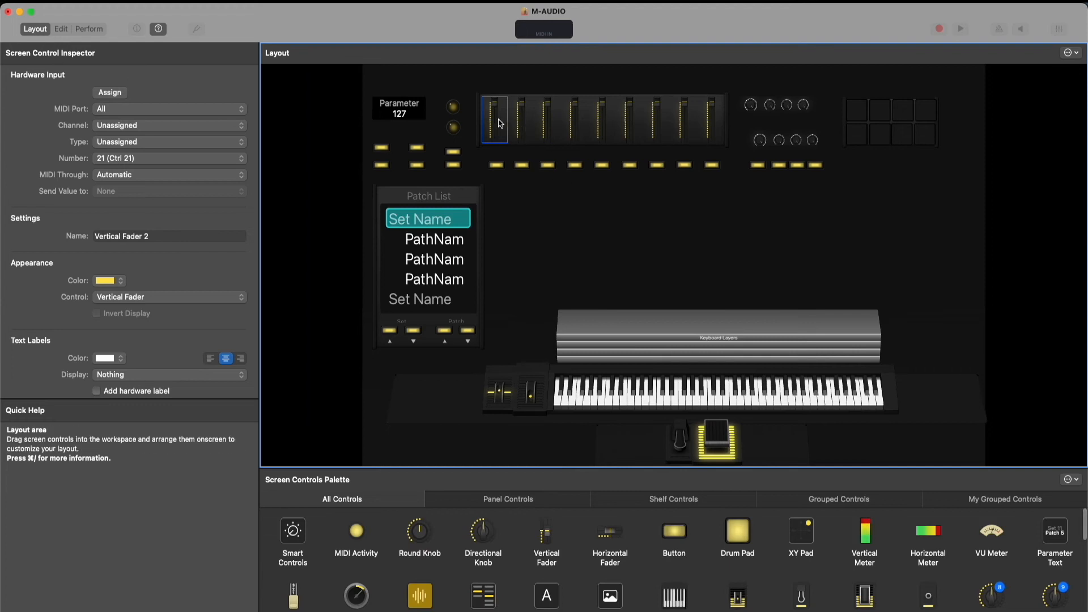
click(110, 93)
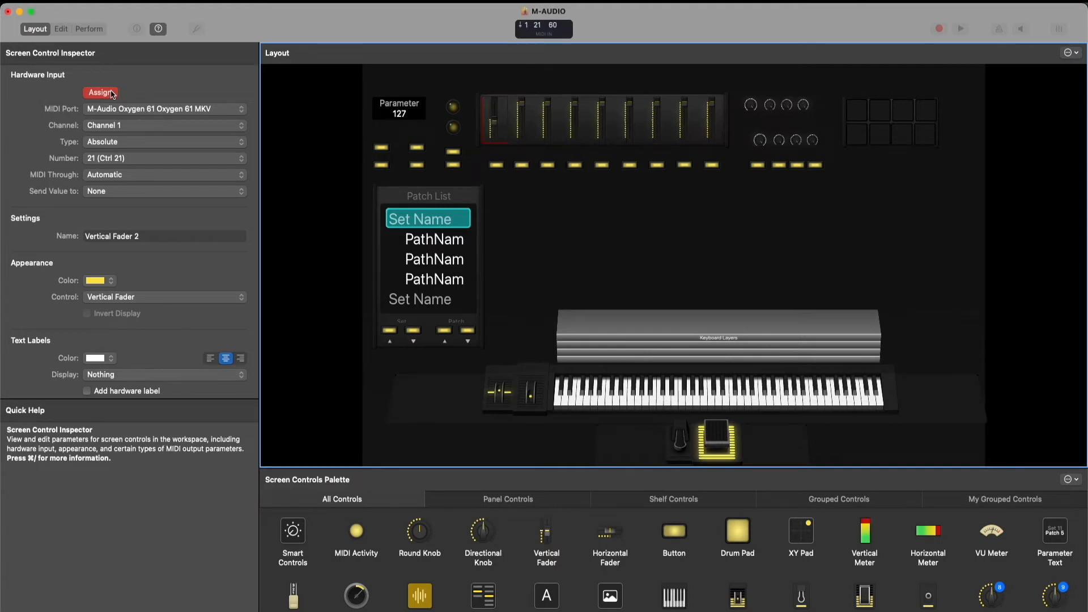
click(111, 93)
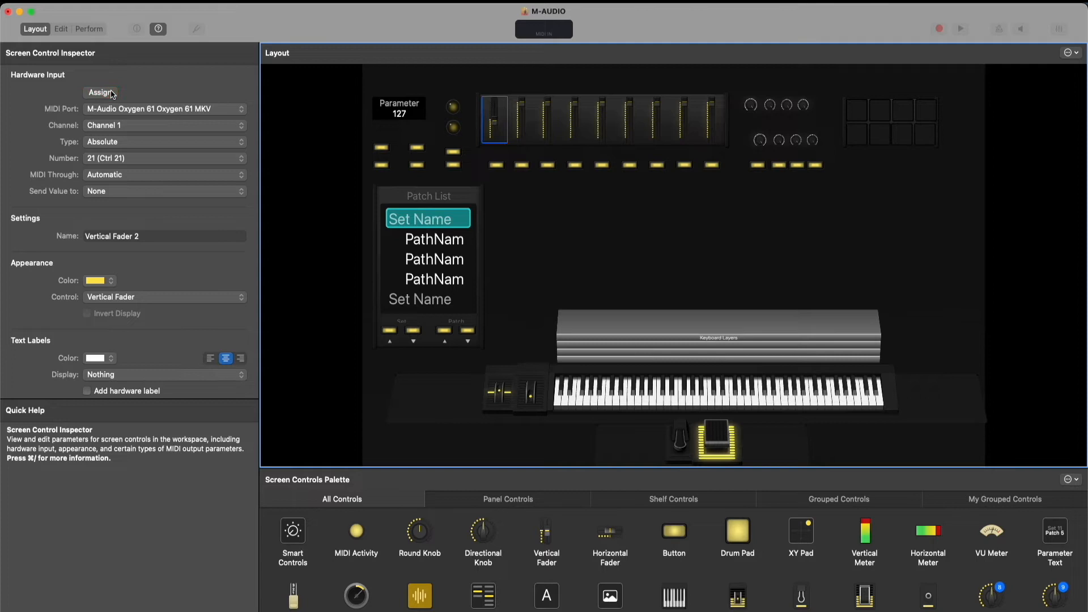
- Assign the second fader to Oxygen 61 controller 2 (Breath) and the third to controller 5 (Portamento Time), both on channel 1
click(525, 109)
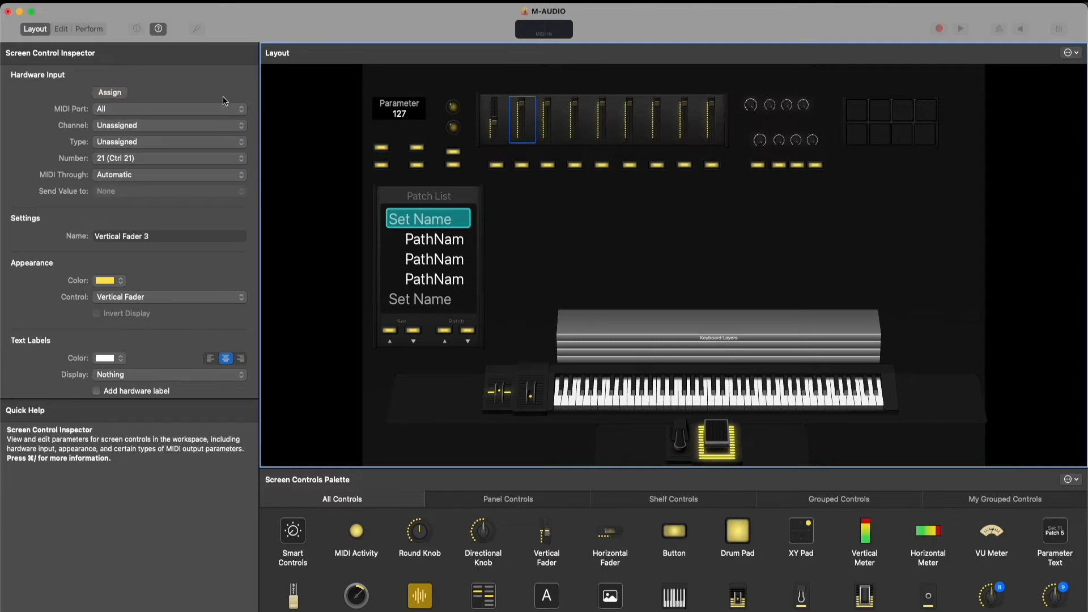
click(113, 94)
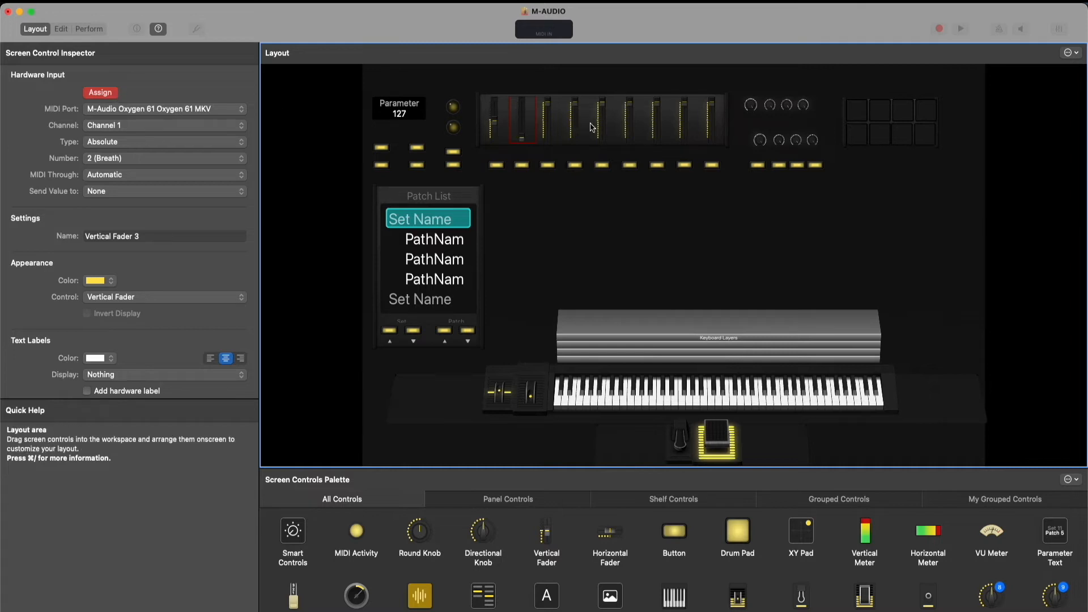
click(110, 96)
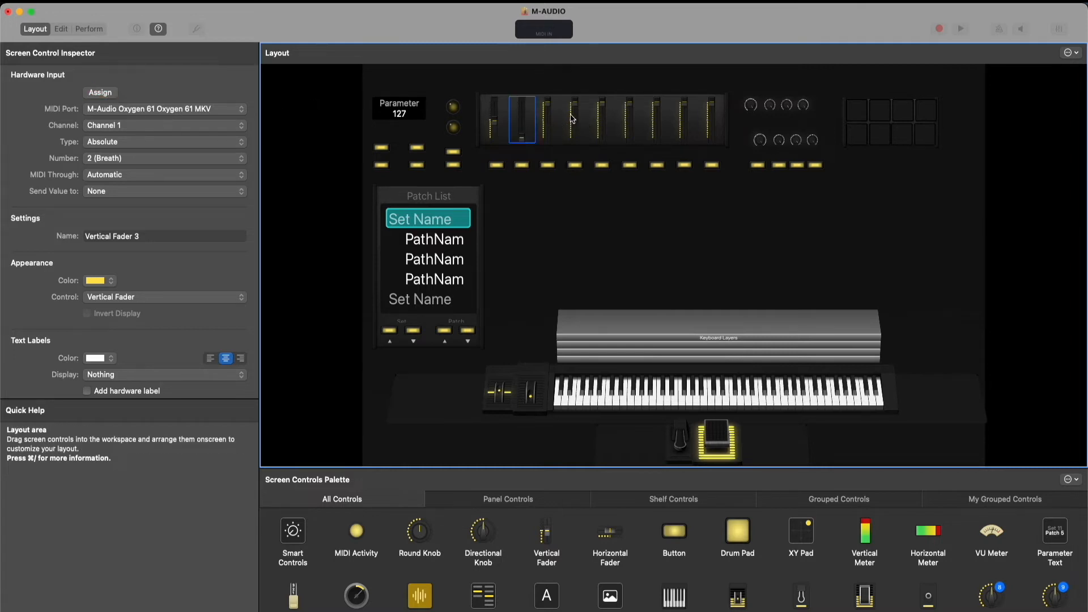
click(111, 94)
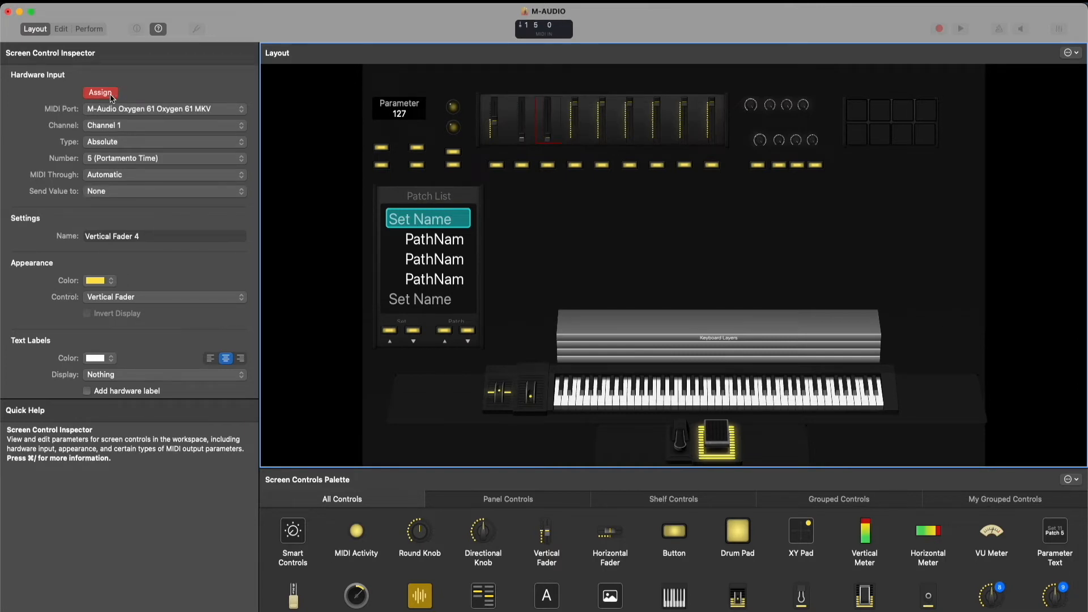
click(111, 97)
- Assign the fourth fader to Oxygen 61 controller 72 (Release Time) and the fifth to controller 115, both on channel 1
click(573, 126)
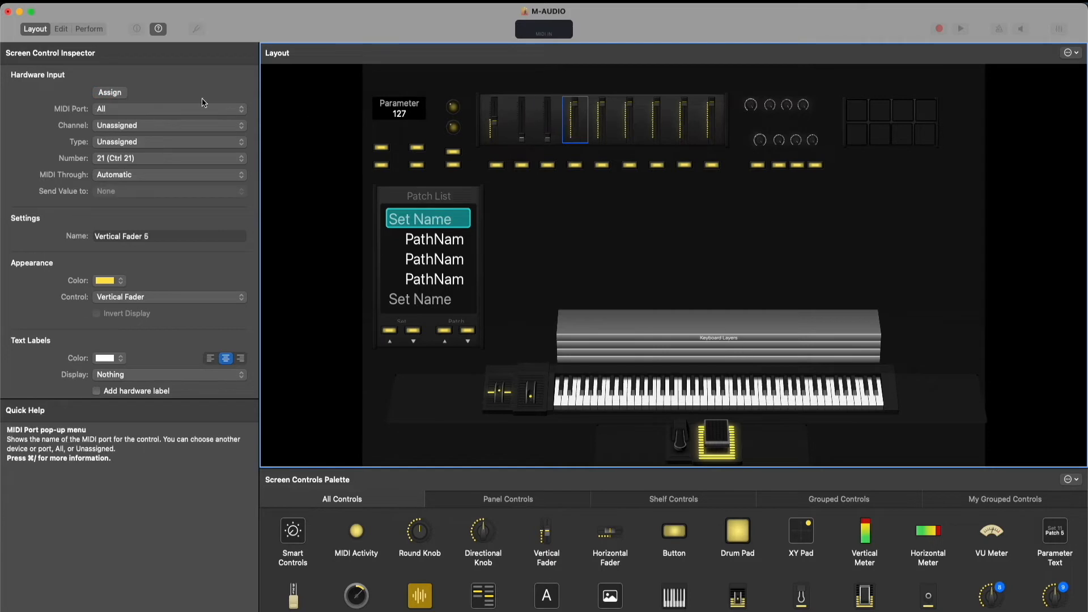
click(111, 93)
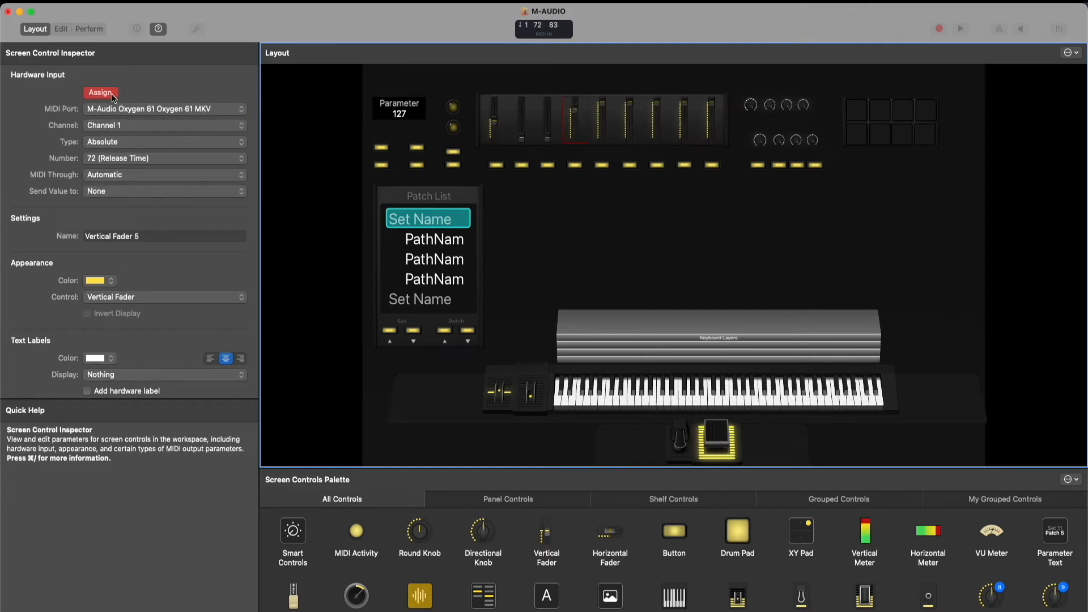
click(112, 95)
click(601, 124)
click(109, 93)
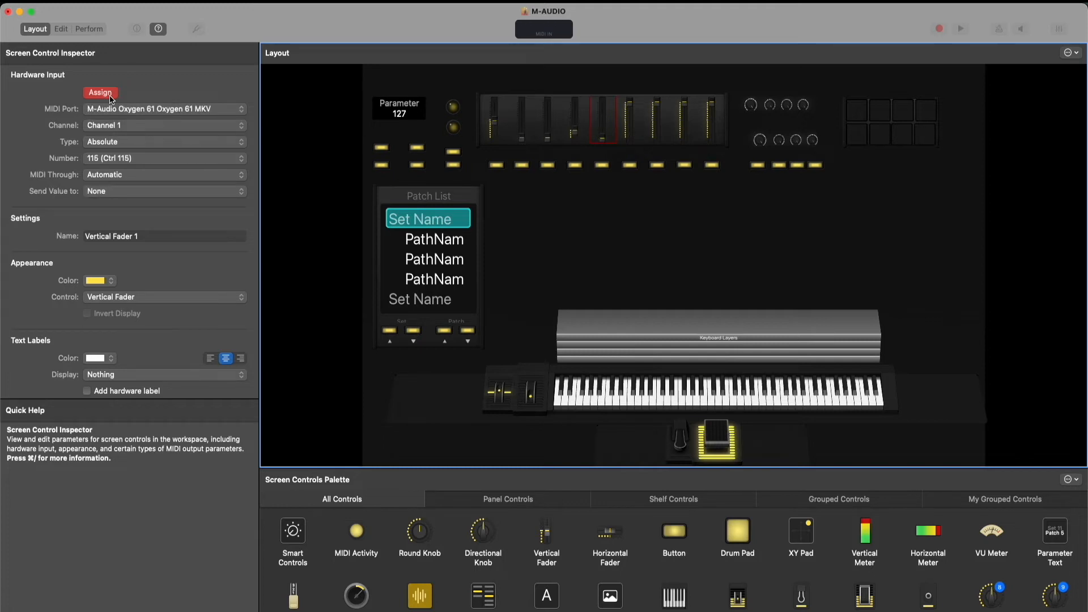
click(110, 94)
- Assign the first two buttons below the faders to Oxygen 61 controller 20 on channel 1 as Single Value
click(497, 166)
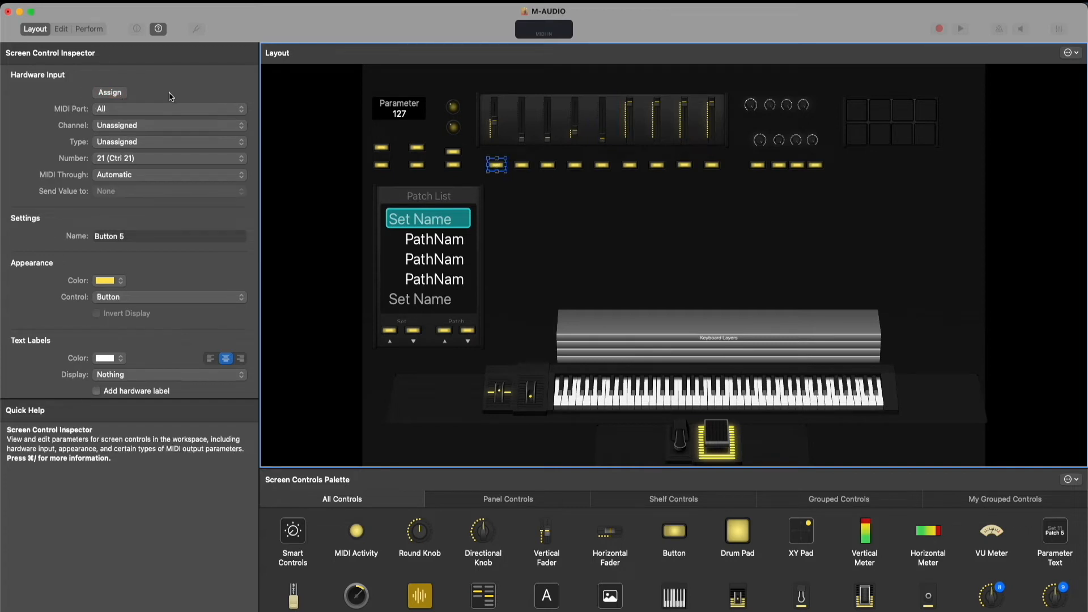
click(105, 95)
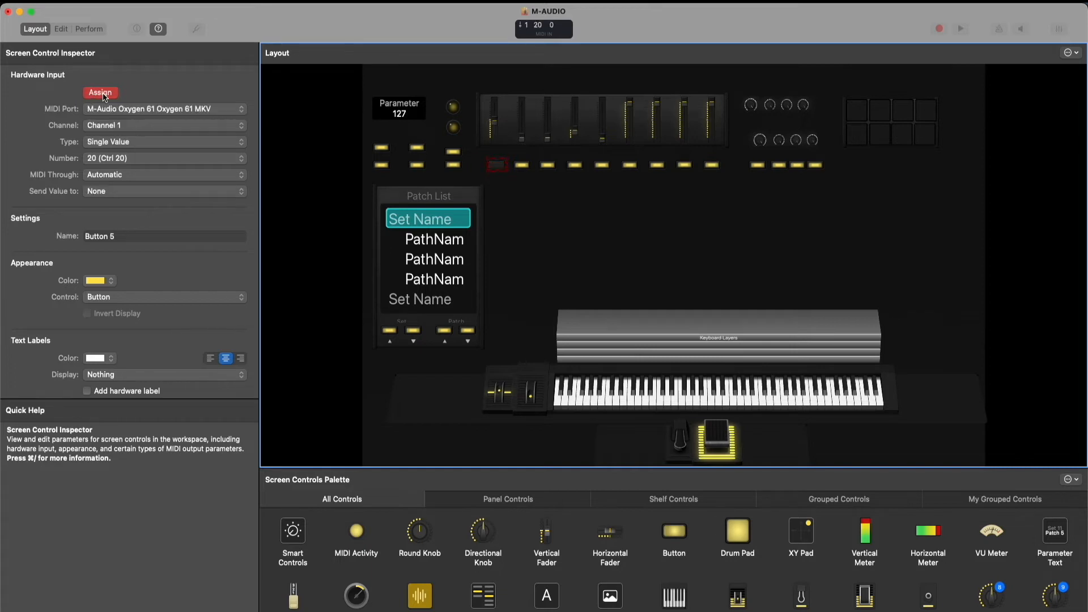
click(105, 96)
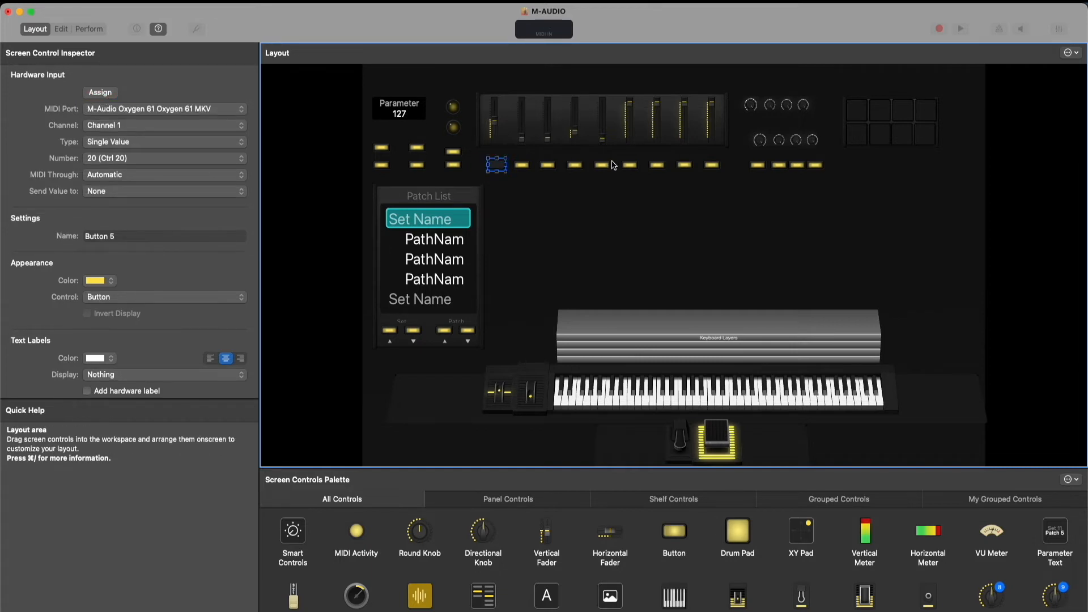
click(530, 166)
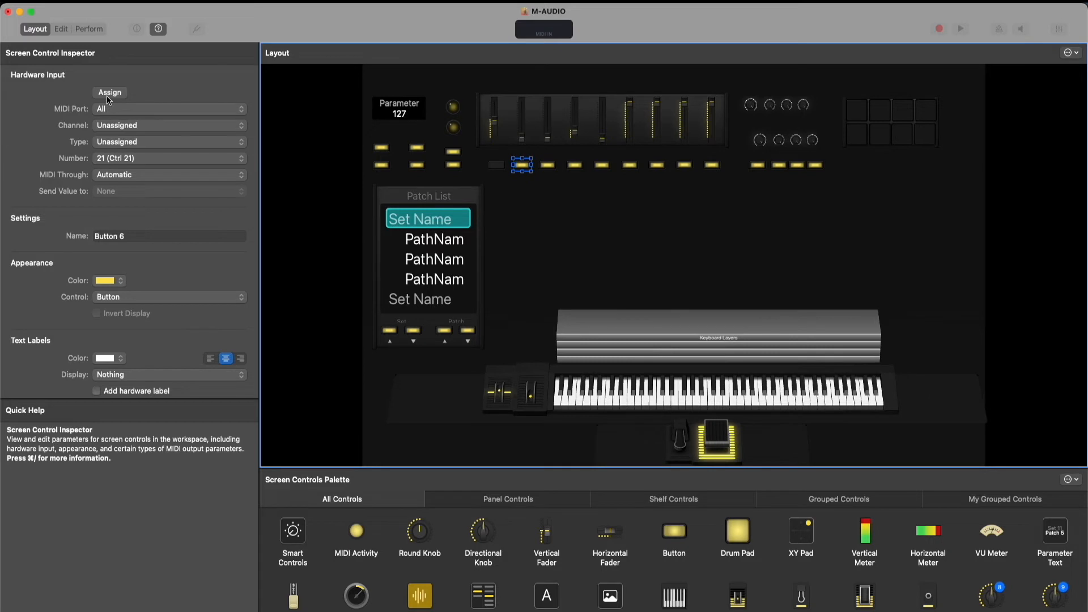
click(110, 95)
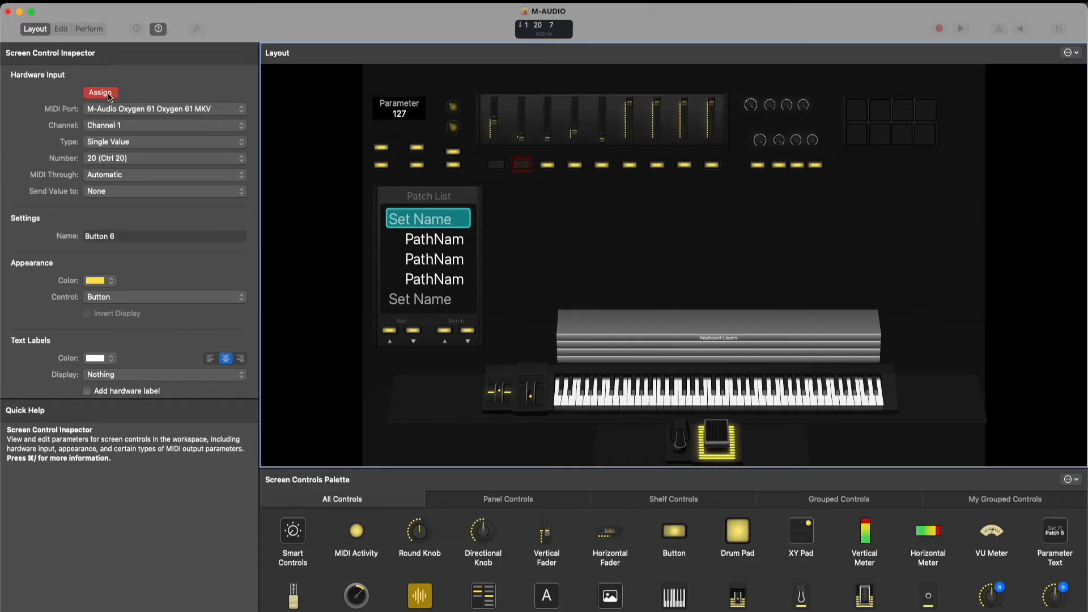
click(110, 94)
- Assign the third button below the faders to its hardware control and deselect it
click(548, 165)
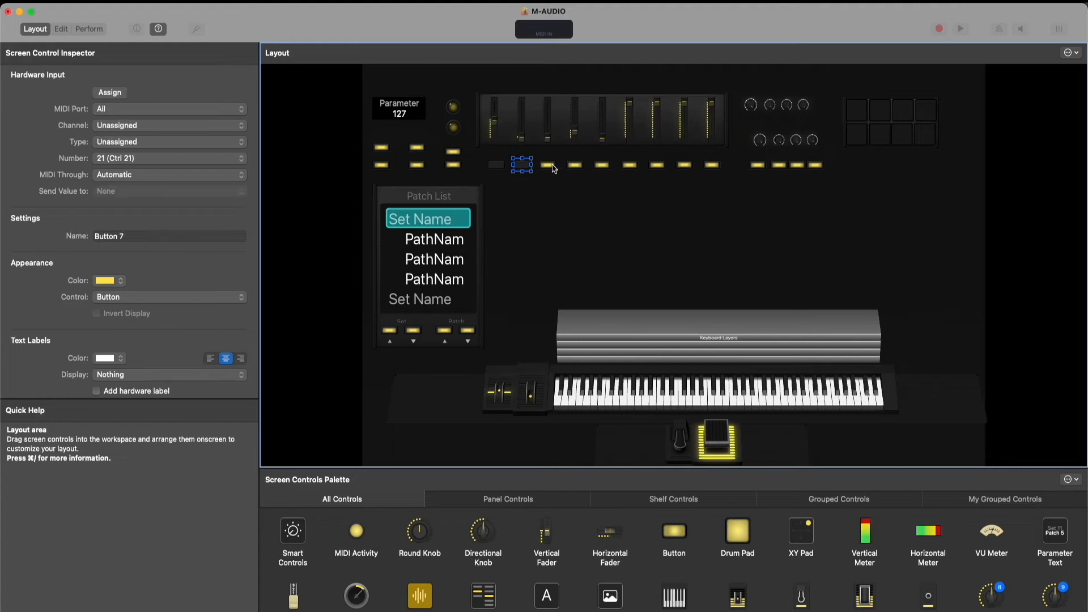
click(110, 93)
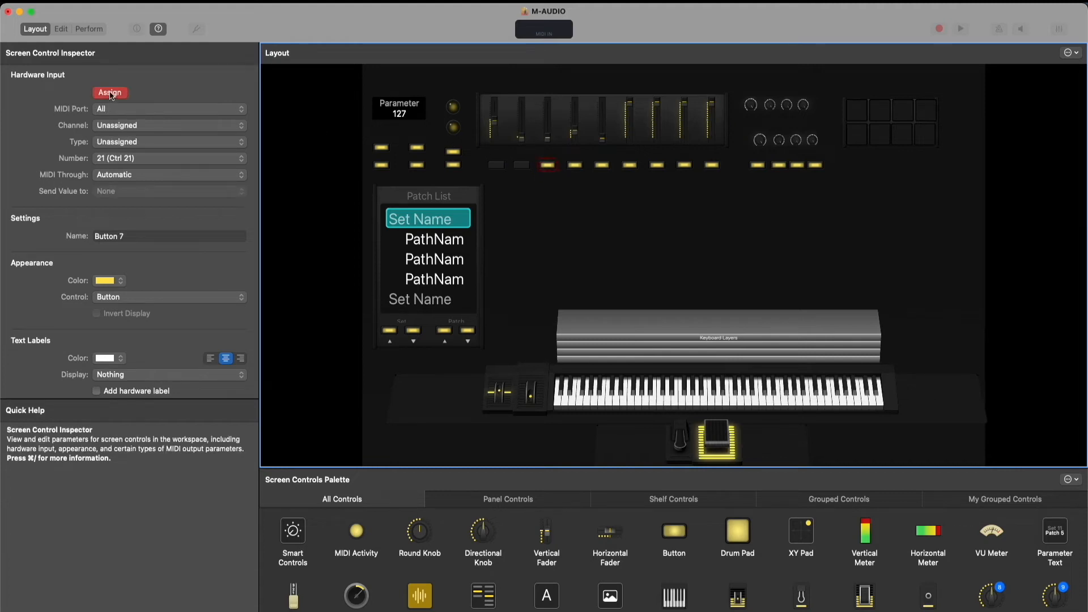
click(111, 94)
click(540, 225)
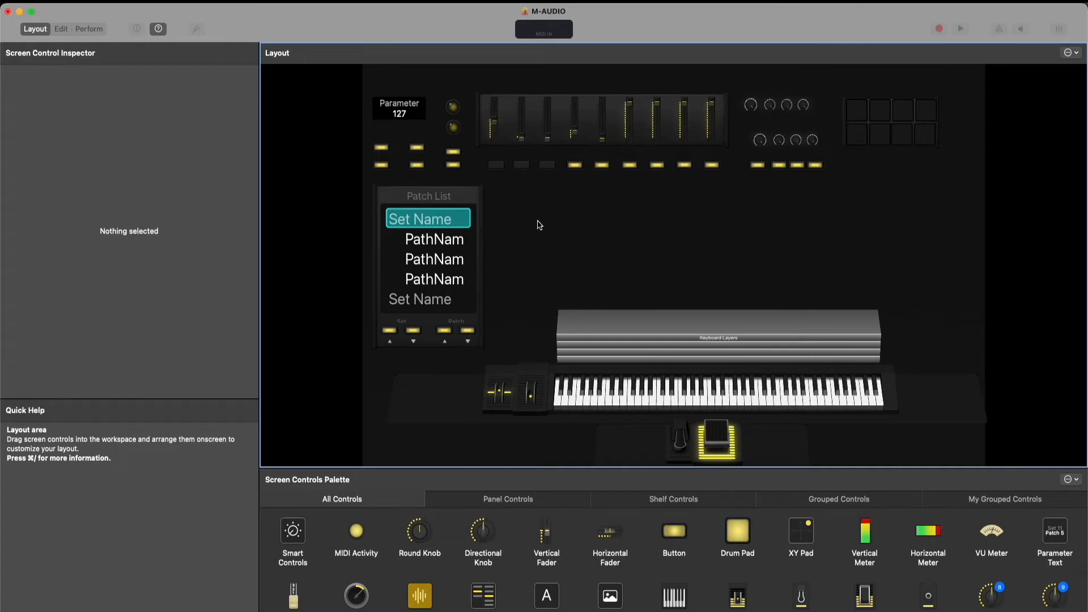
- Assign Button 16 below the parameter display to Oxygen 61 DAW controller 113 on channel 1 as Press / Release
click(386, 150)
click(548, 186)
click(383, 151)
click(110, 93)
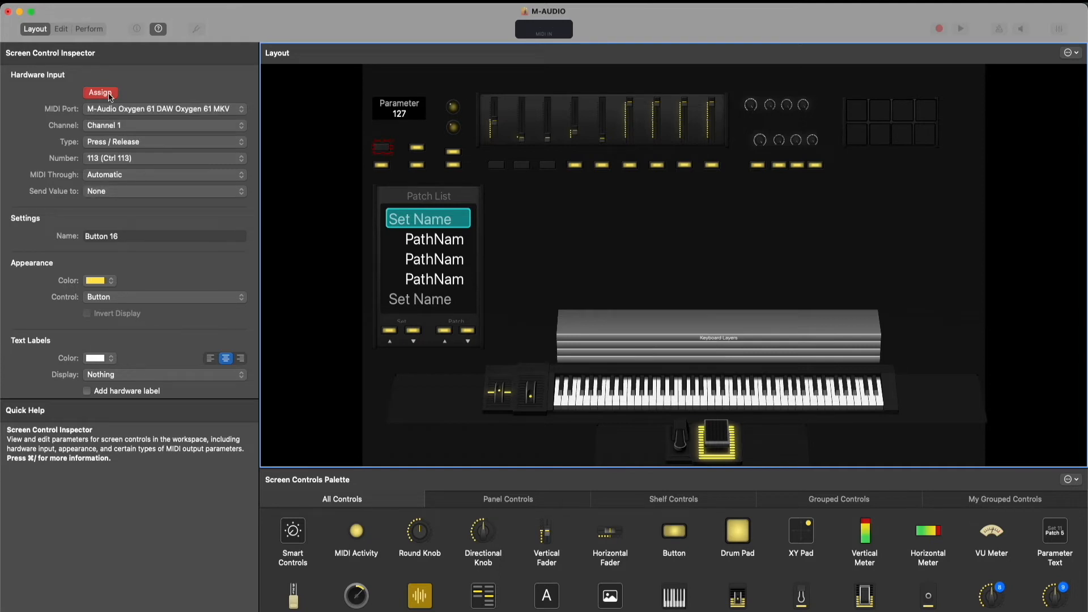
click(101, 92)
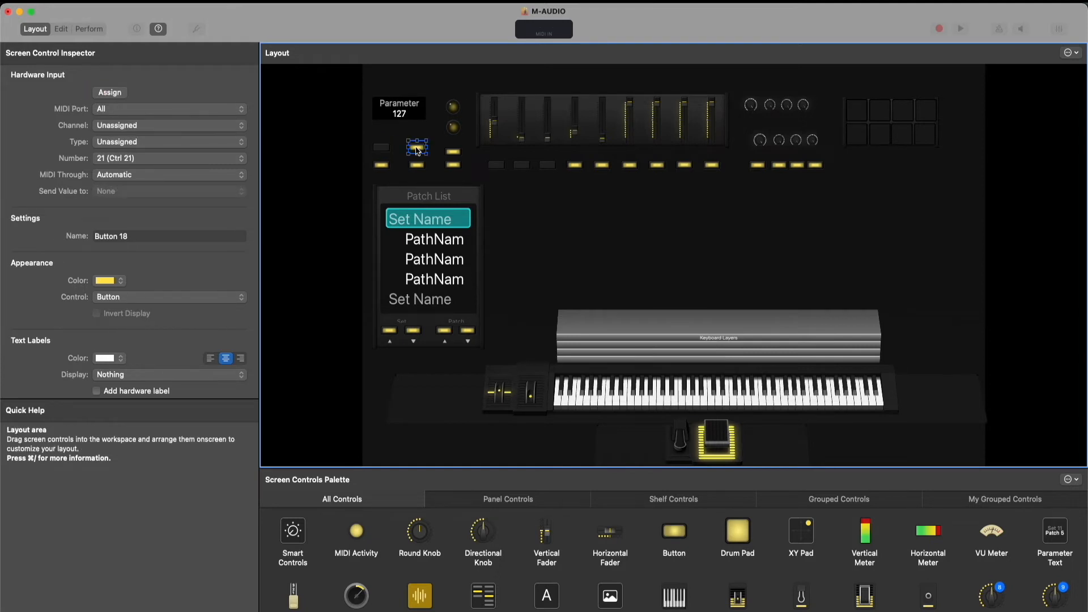
- Try to assign Button 18, beside Button 16, to a hardware control
click(107, 94)
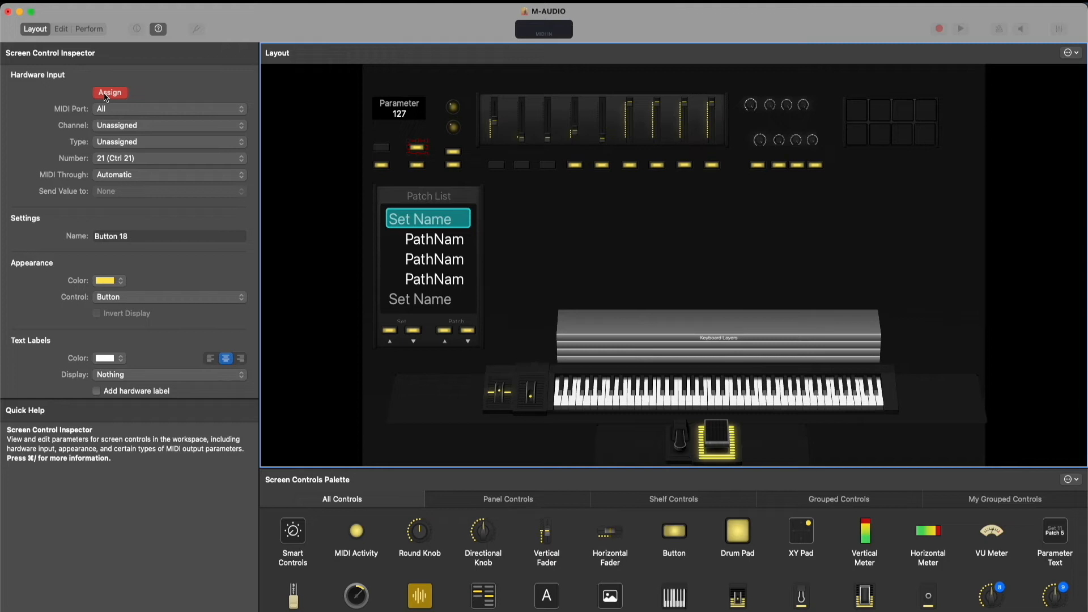
click(109, 92)
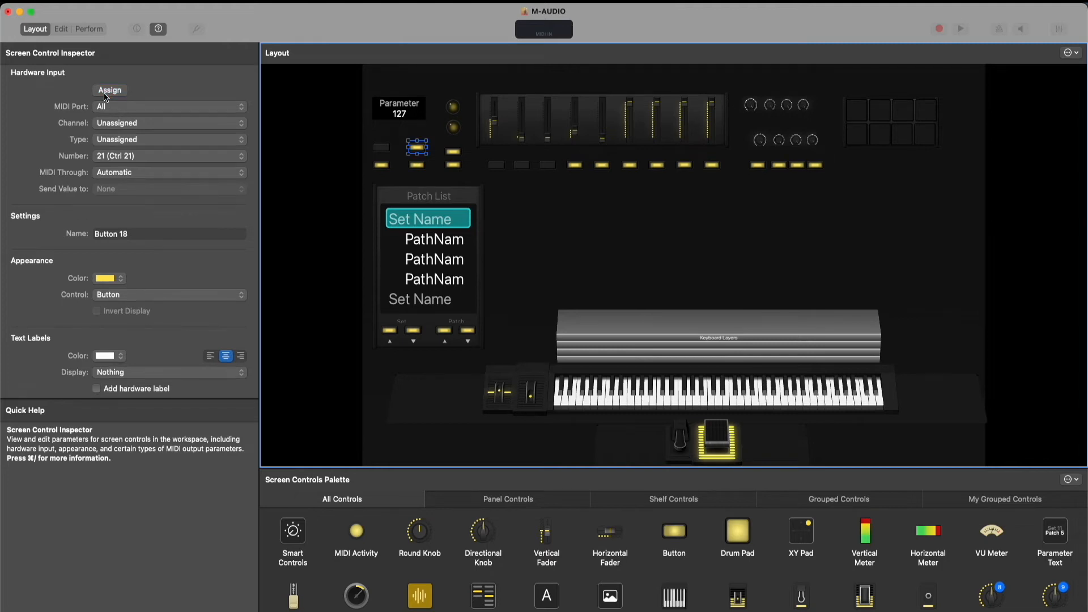
click(593, 236)
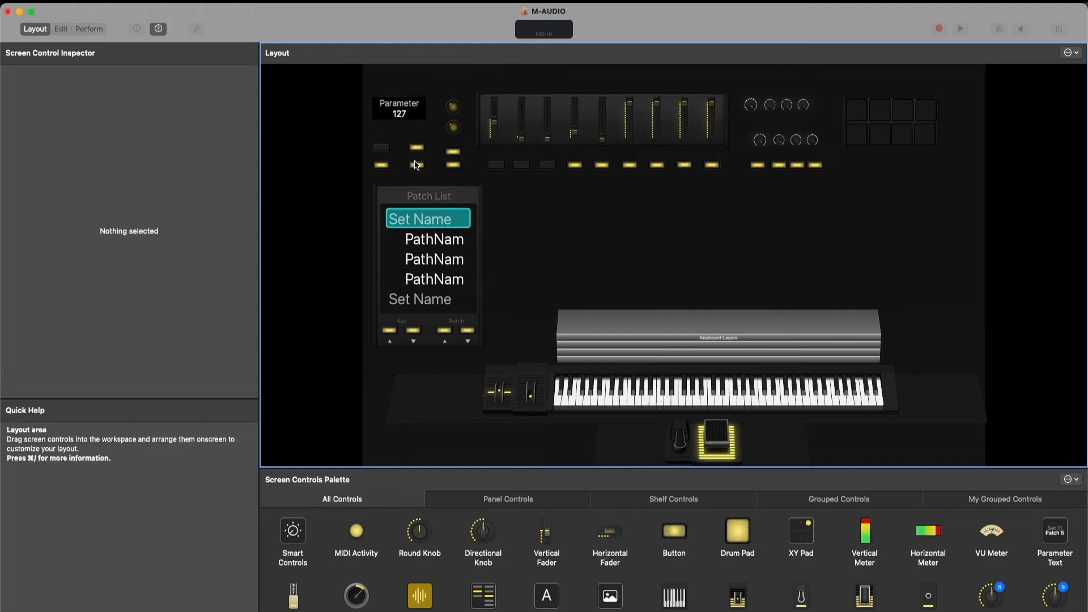
- Assign Knob 1 to Oxygen 61 DAW controller 16 (General #1) on channel 1
click(751, 107)
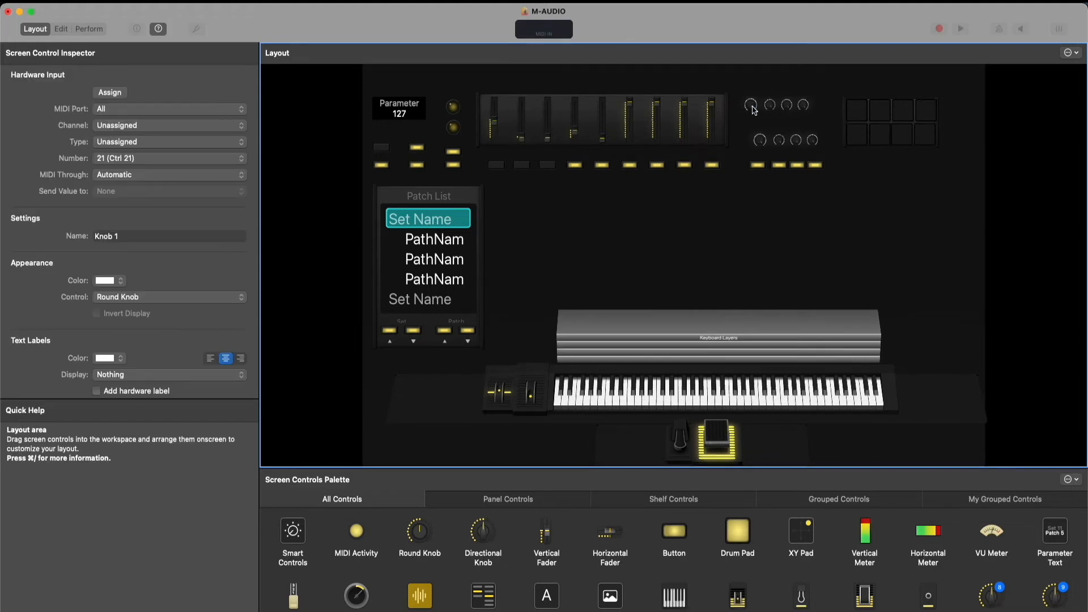
click(111, 93)
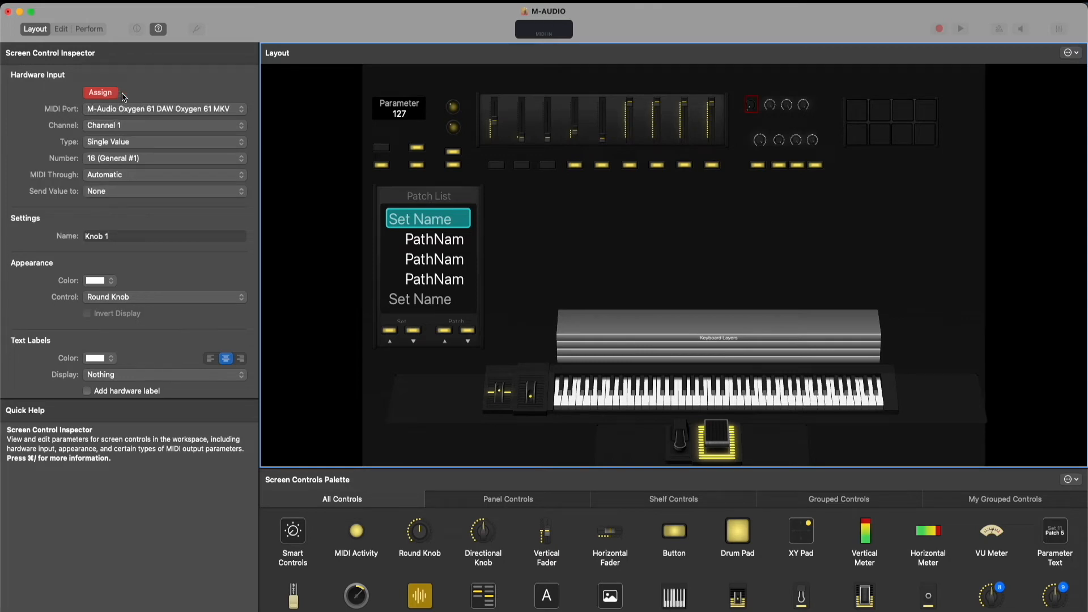
click(101, 92)
- Assign Knob 2 to Oxygen 61 DAW controller 17 (General #2) on channel 1 as Single Value
click(772, 108)
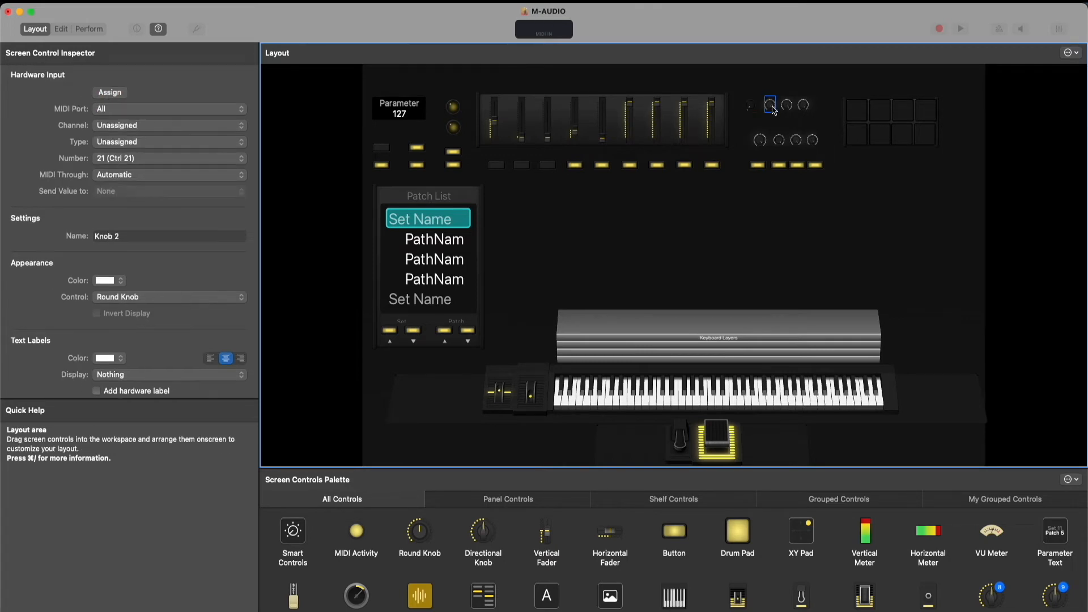
click(110, 94)
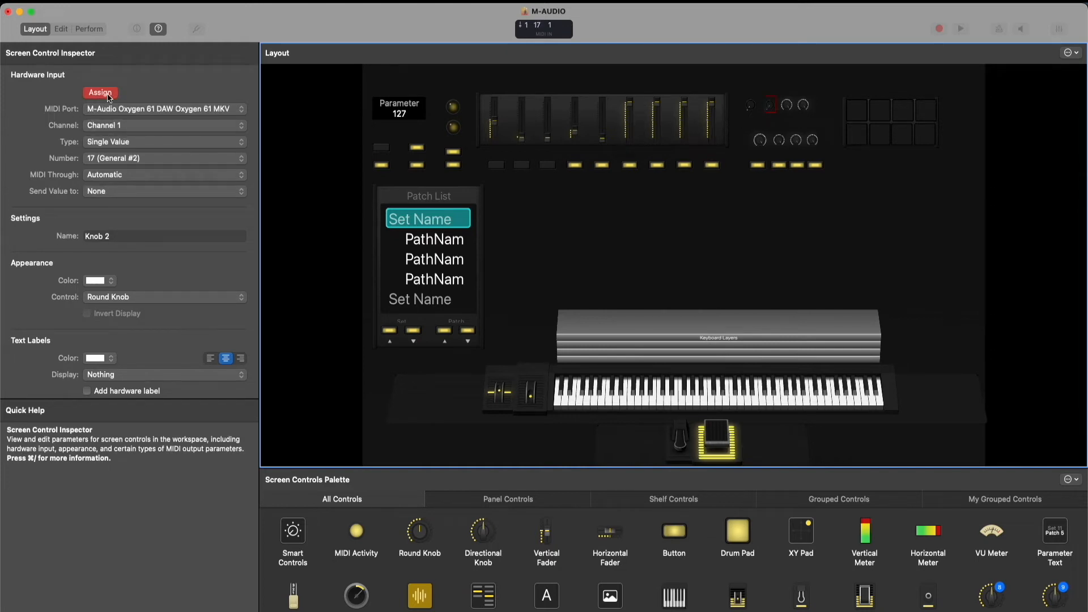
click(101, 92)
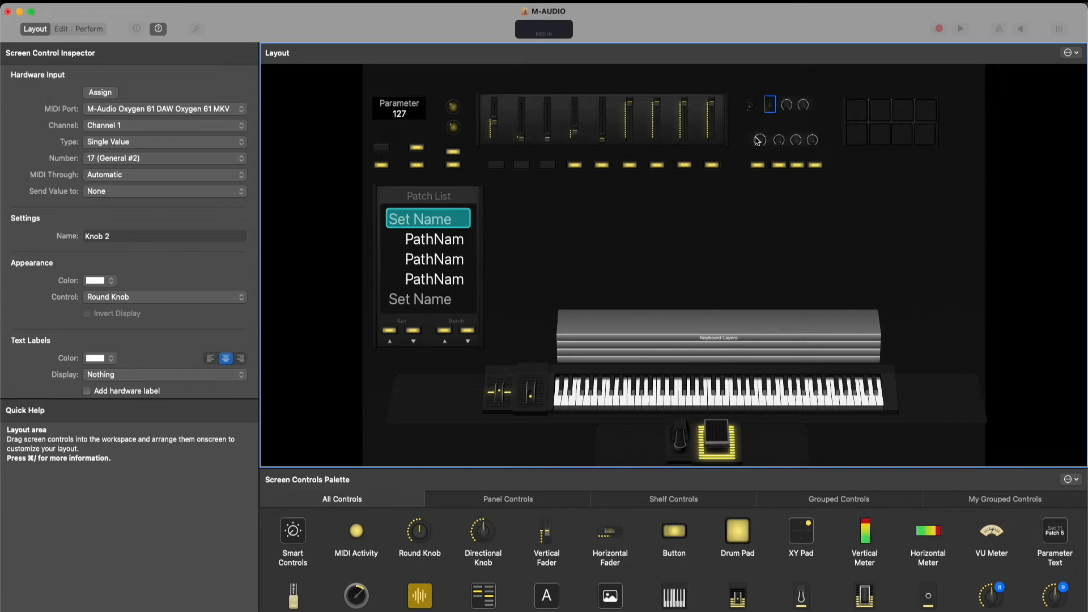
- Assign Knob 5 to Oxygen 61 DAW controller 20 and Knob 6 to controller 21, both on channel 1, and deselect
click(104, 95)
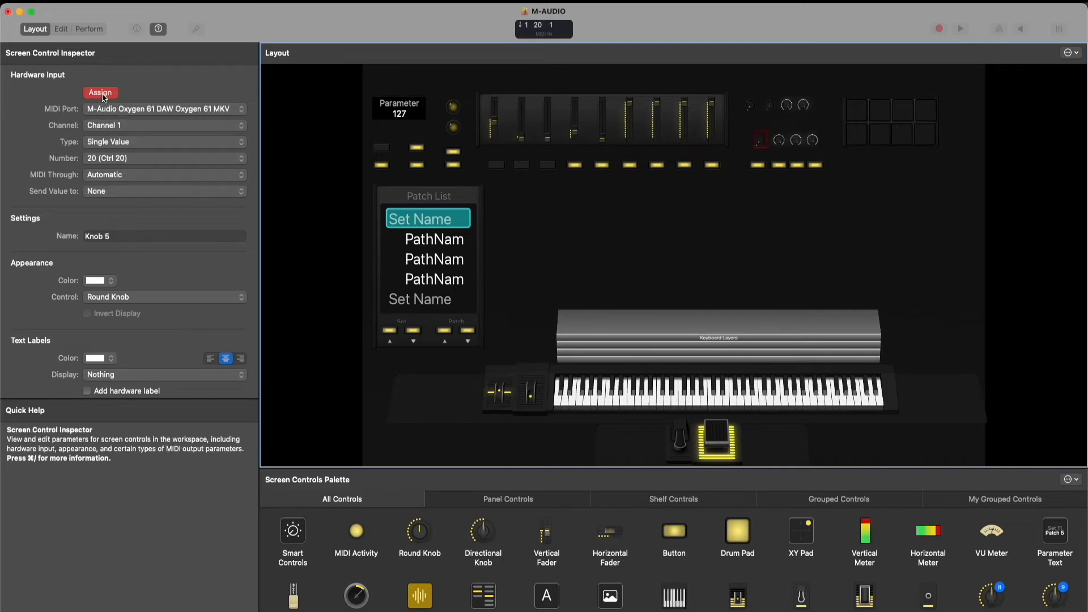
click(102, 94)
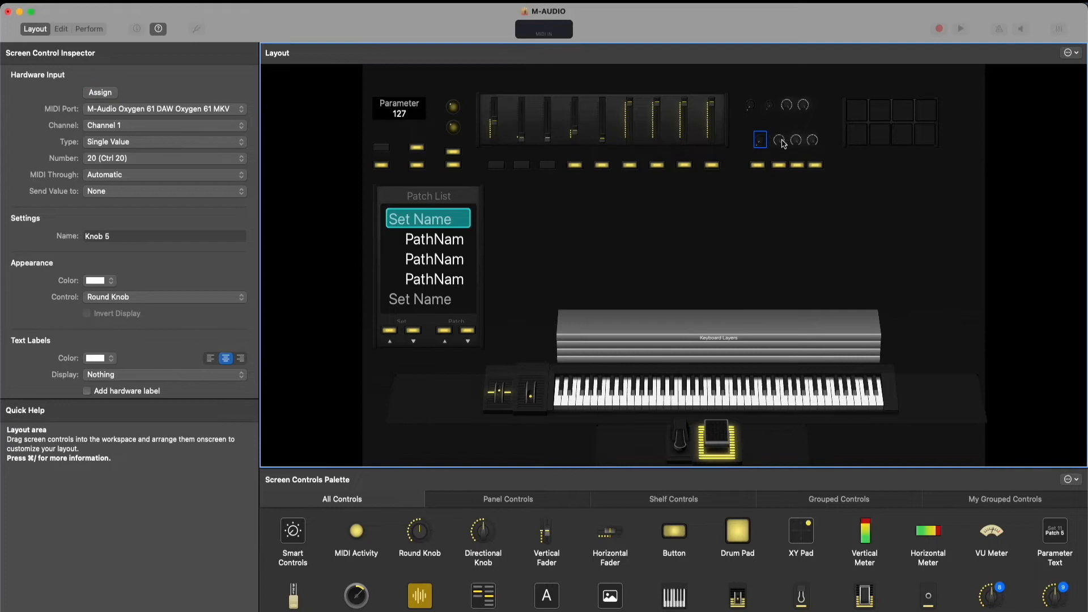
click(115, 96)
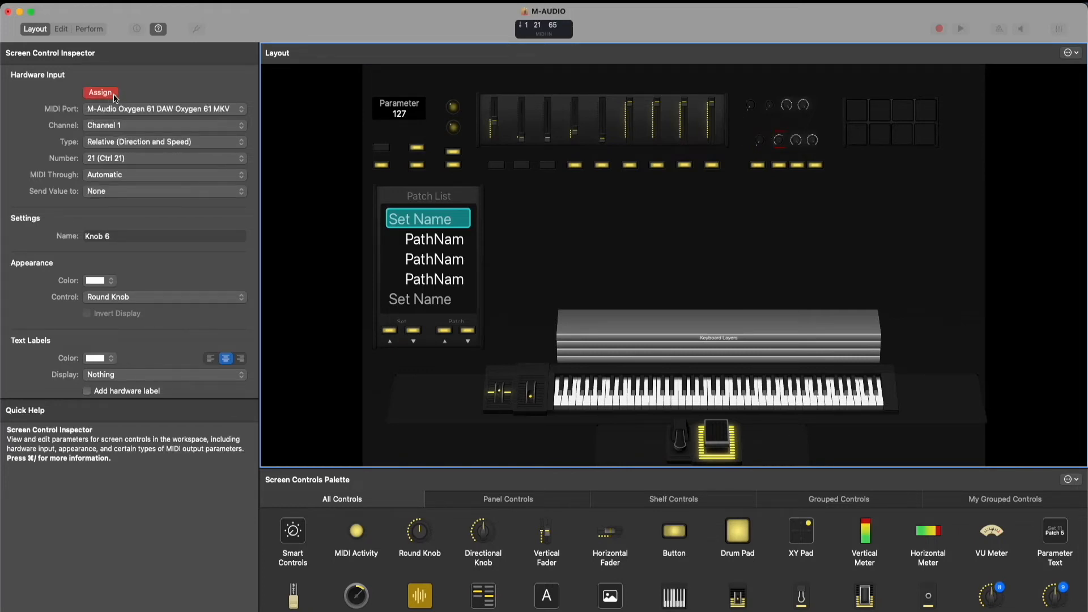
click(115, 96)
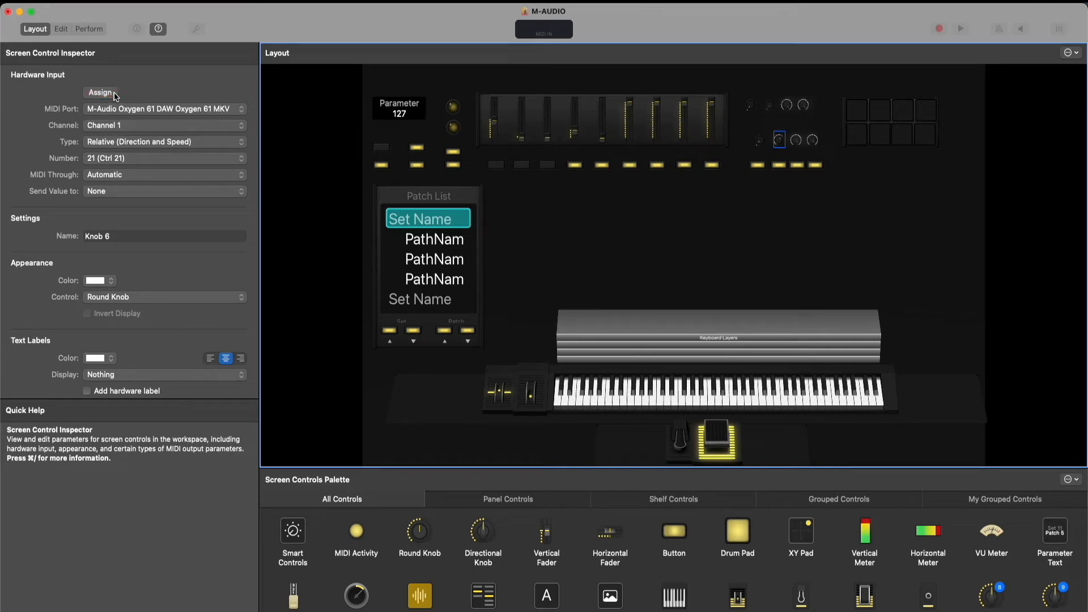
click(657, 270)
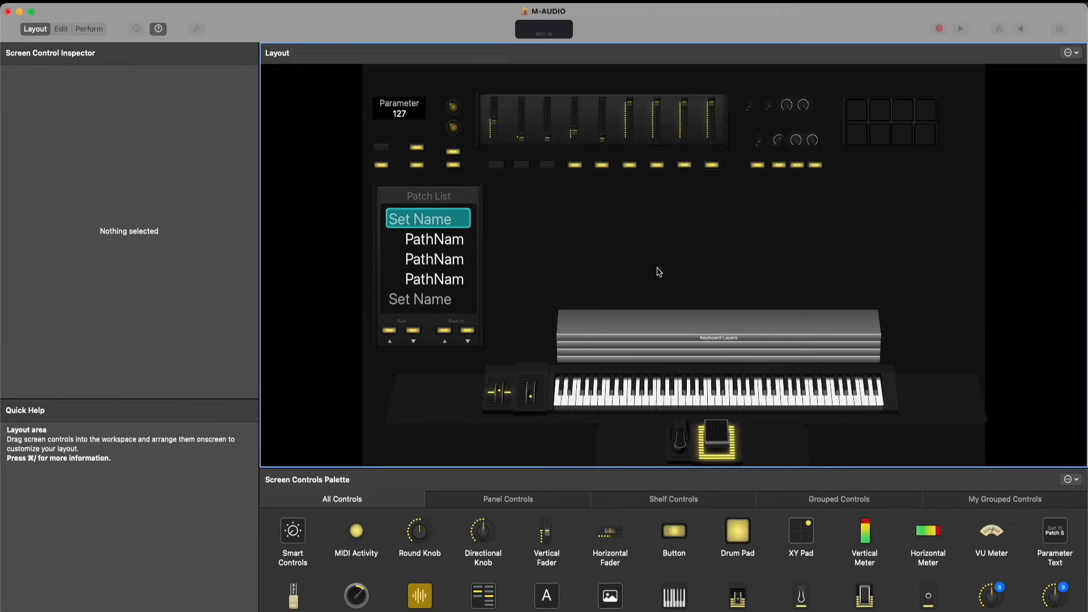
- Check how the assigned hardware controls respond in Perform mode and return to Edit mode
click(61, 30)
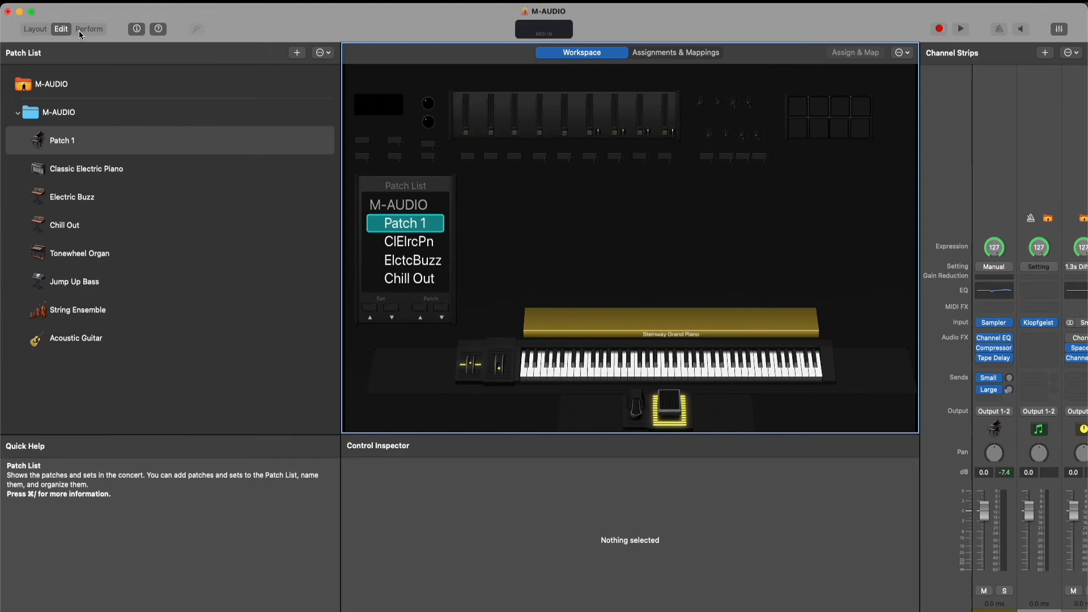
click(90, 28)
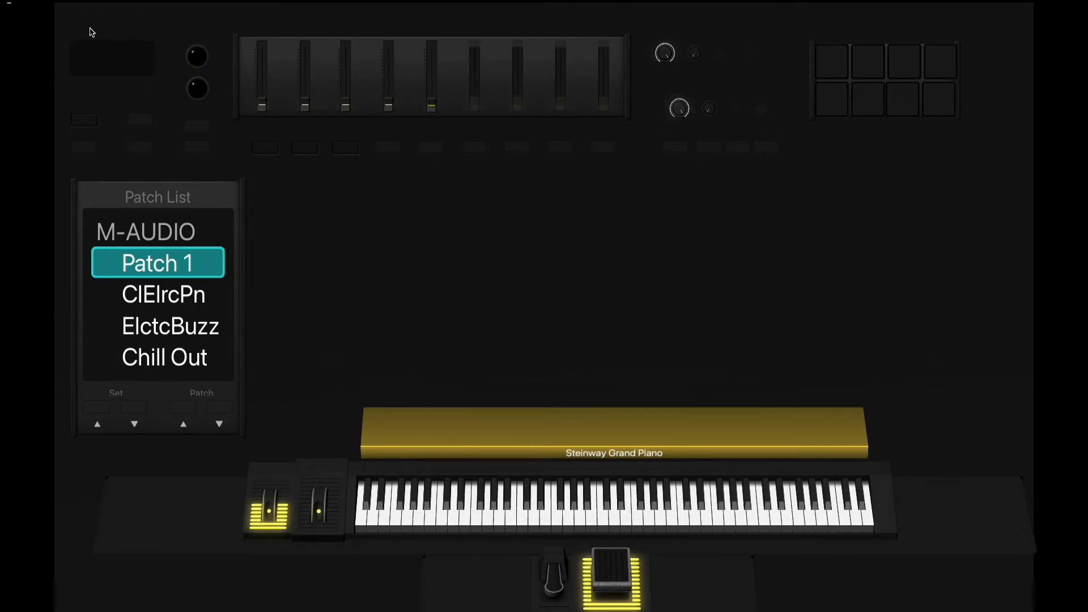
key(Escape)
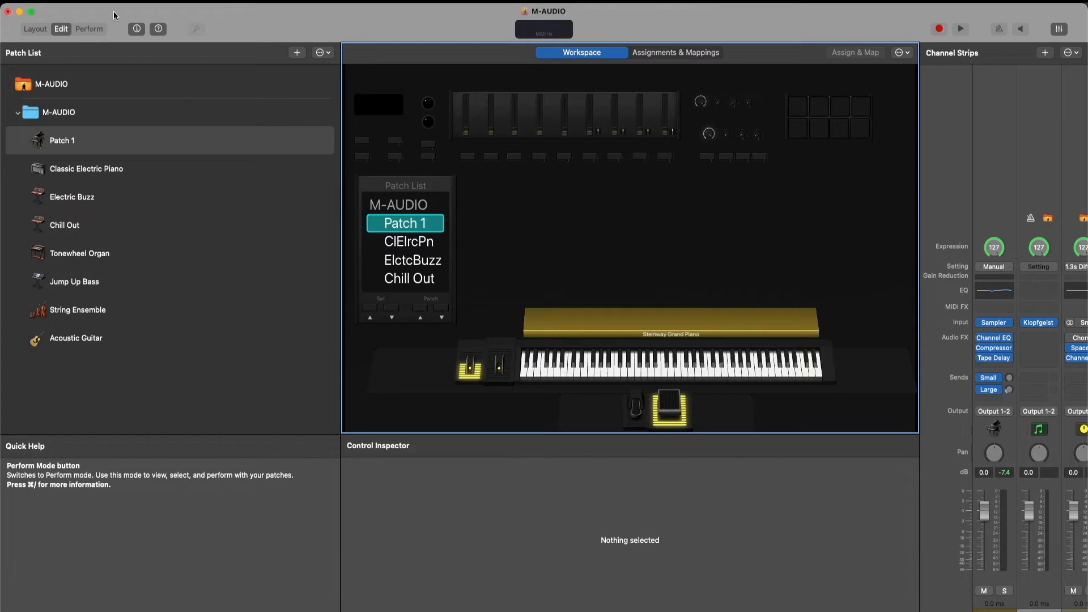
- Examine the parameter mapping options of the first fader in Patch 1
click(467, 116)
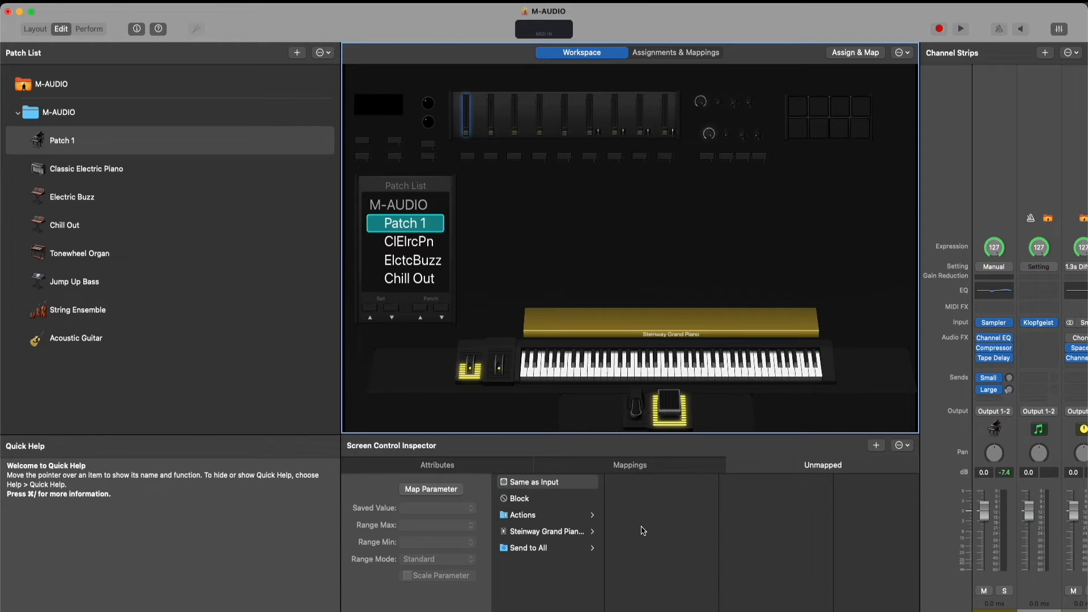
click(518, 290)
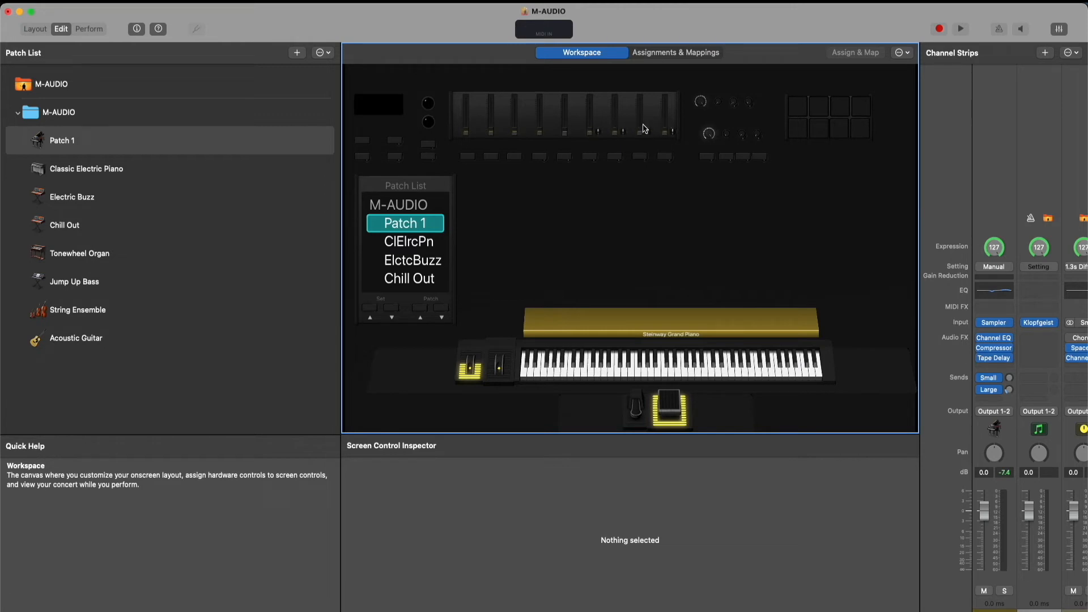
click(467, 130)
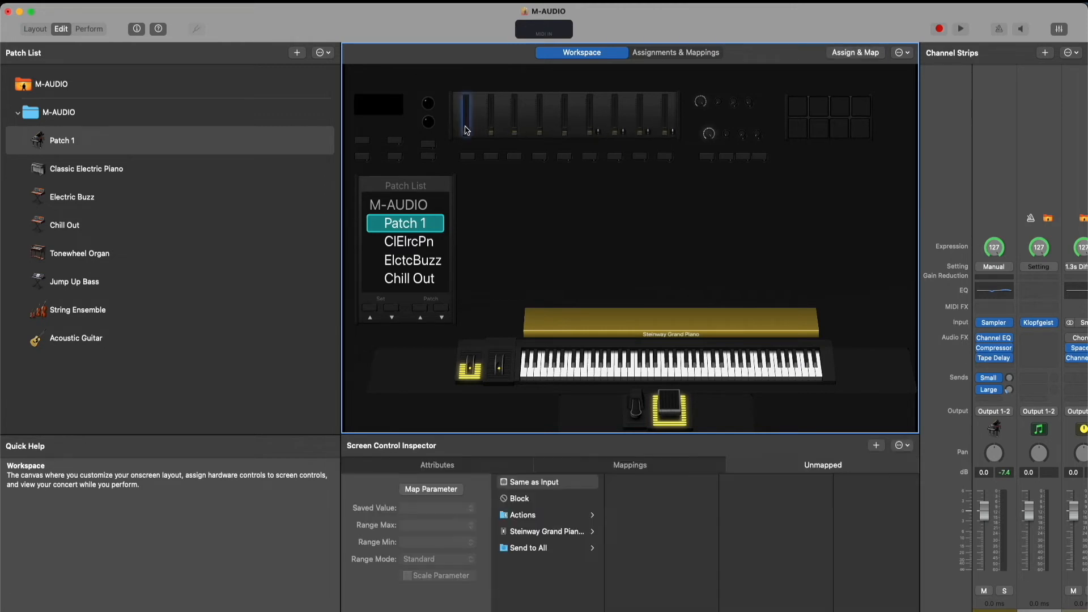
- Add six software instrument channel strips to Patch 1 with Keyboard 1 as input and Output 1-2
click(1046, 53)
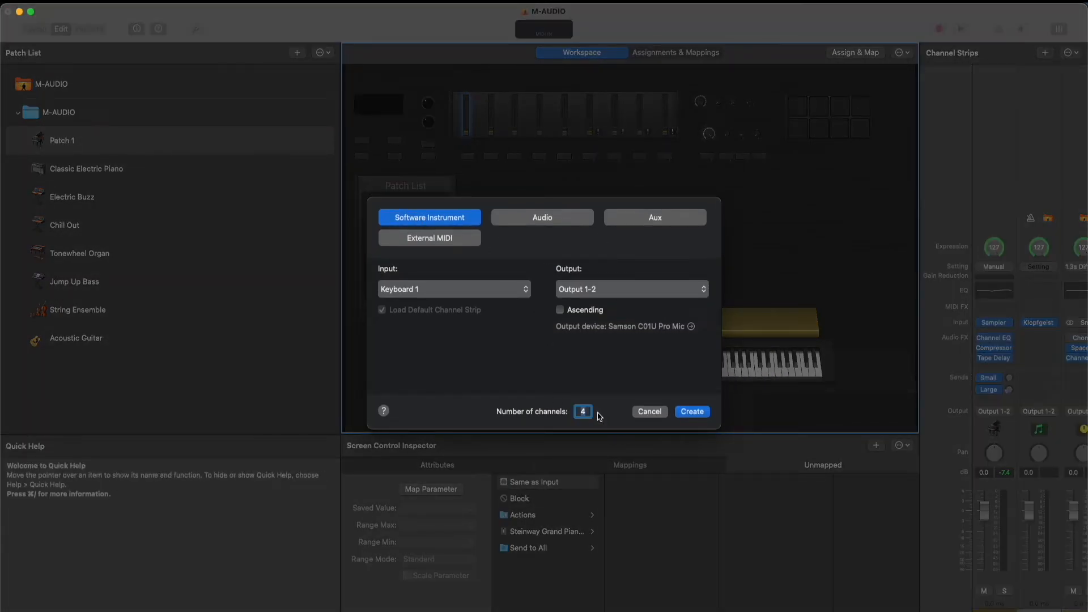
text(6)
click(692, 414)
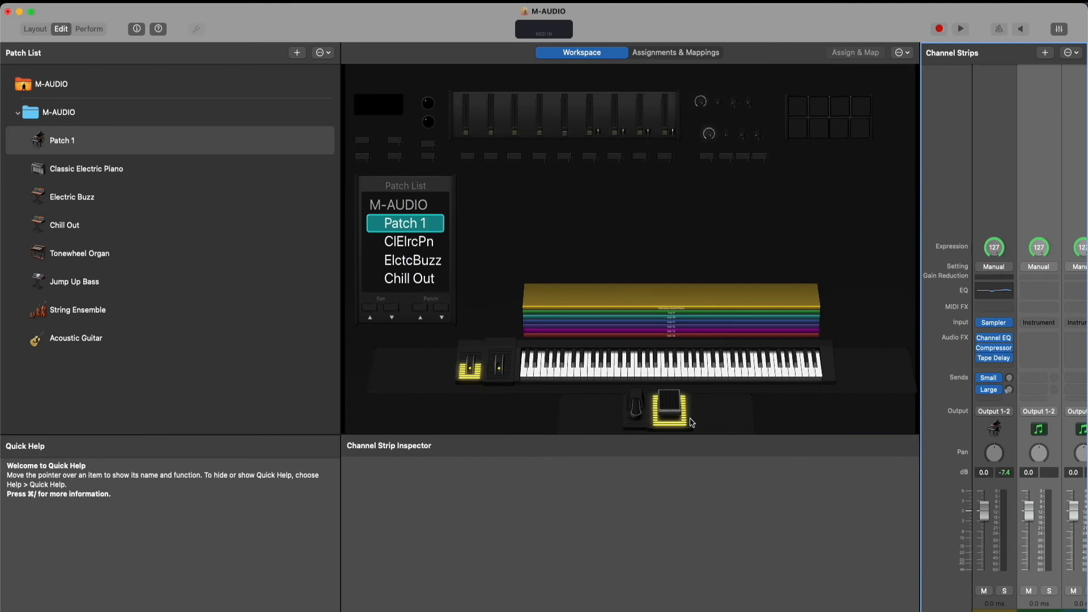
- Add three aux channel strips to Patch 1 with No Input and Output 1-2
click(616, 111)
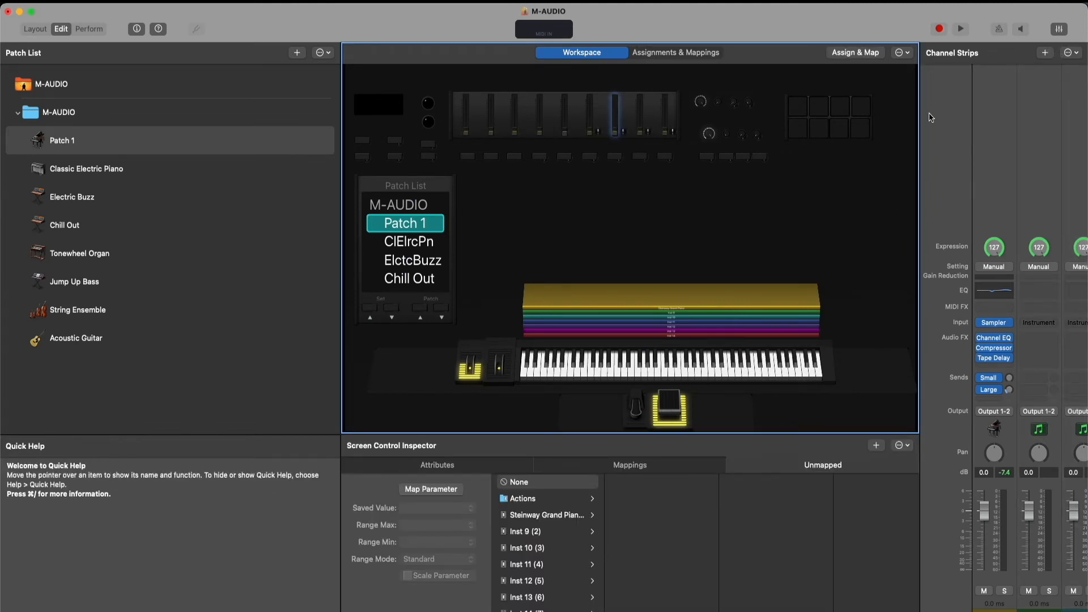
click(842, 226)
click(1045, 53)
click(642, 219)
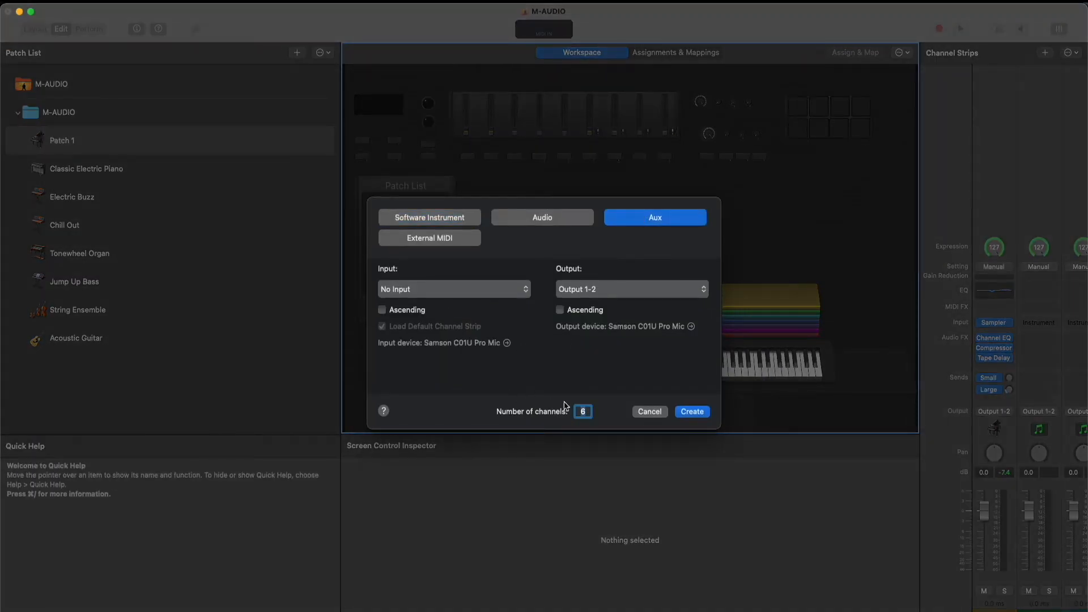
text(3)
click(692, 412)
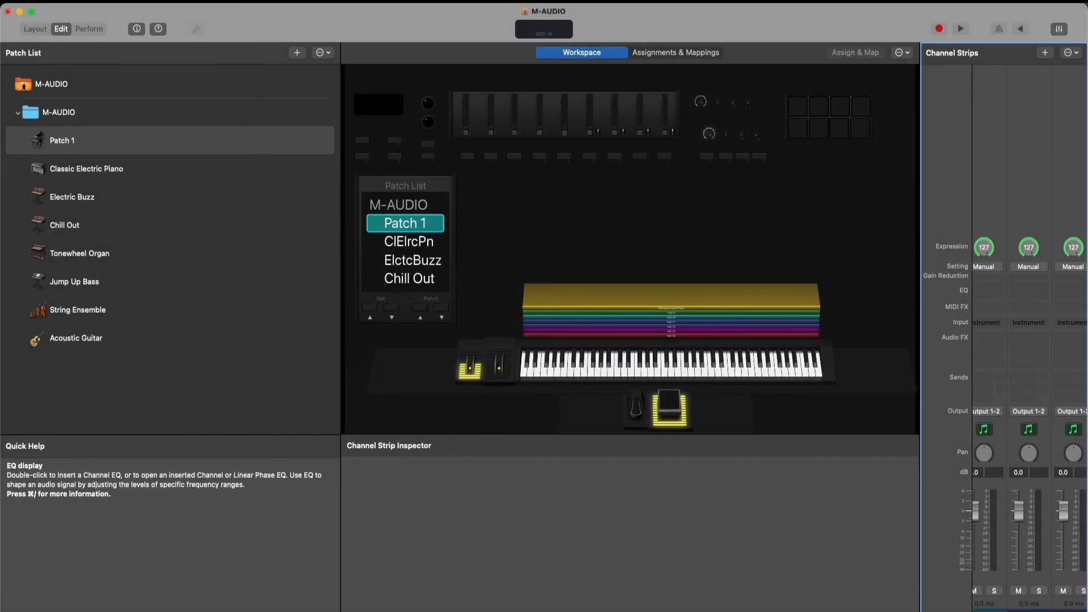
- Load the Steinway Grand Piano setting from the Piano category on the first channel strip
scroll(1027, 293, right, 3)
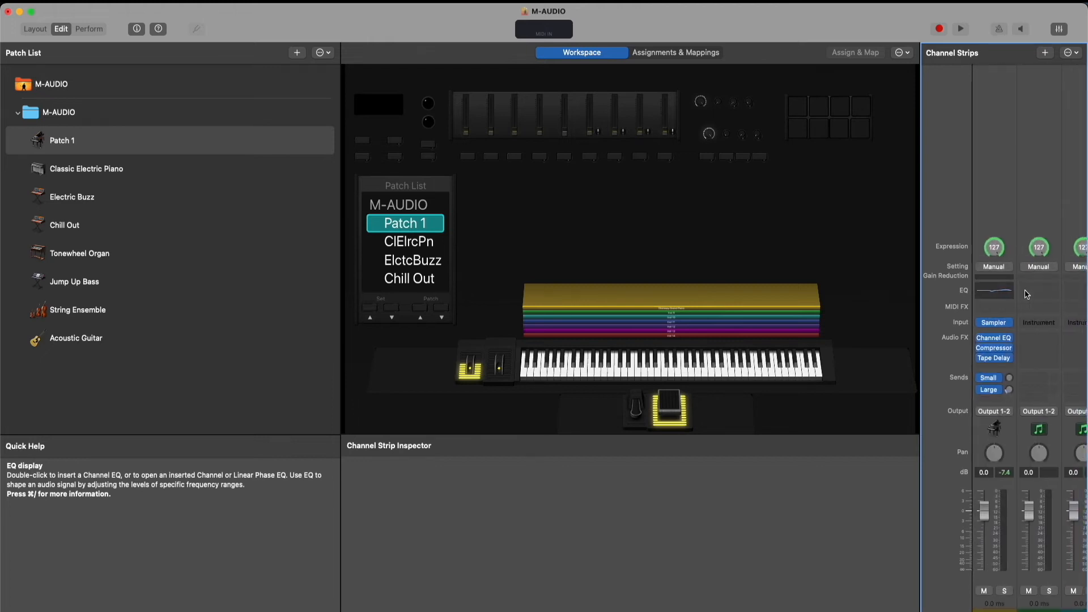
scroll(1027, 293, right, 3)
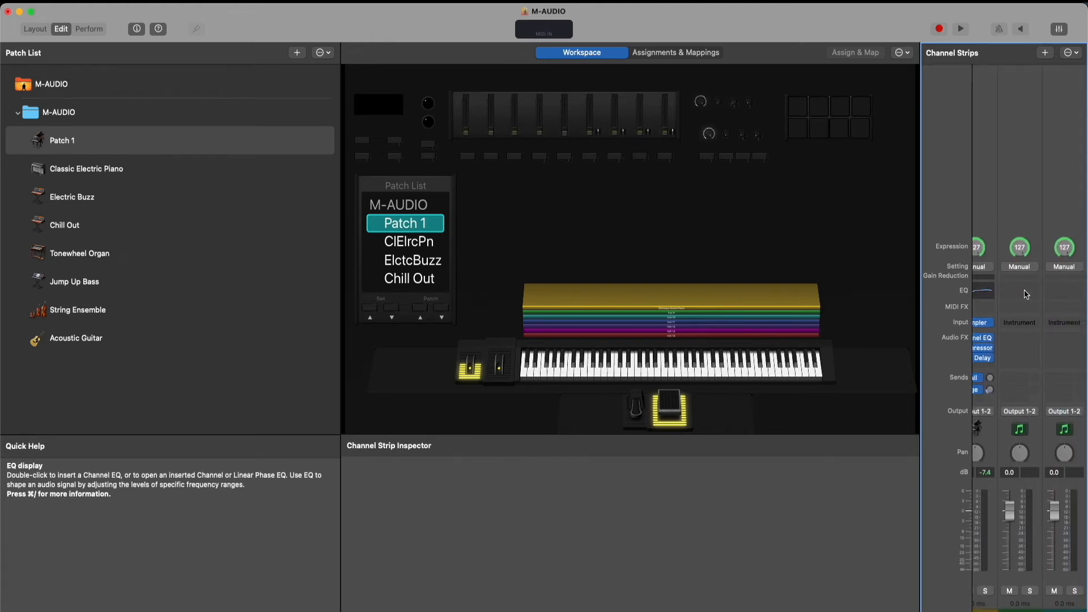
scroll(1026, 293, left, 3)
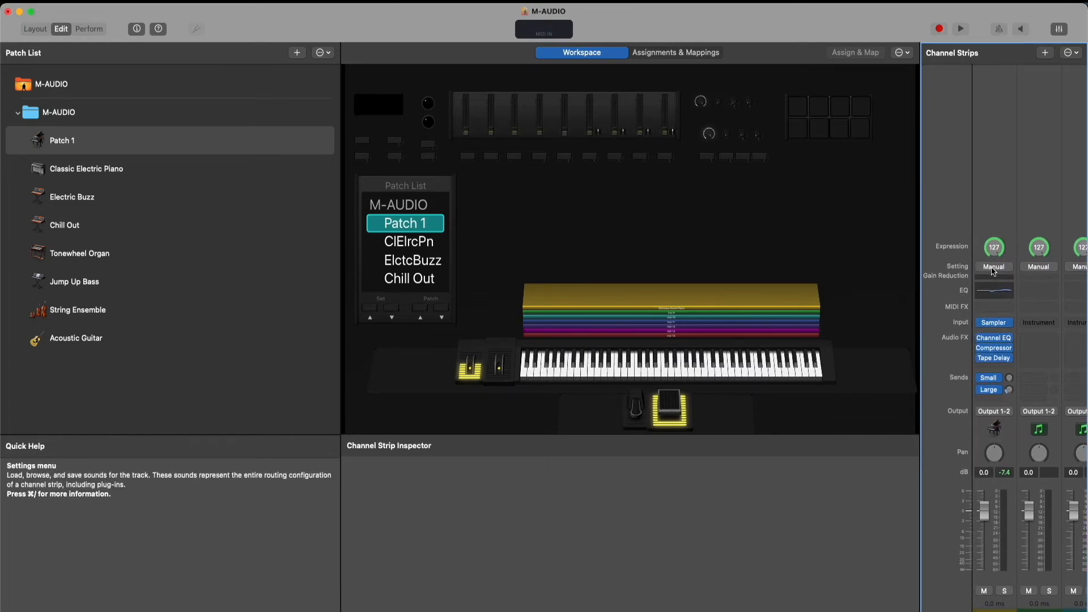
click(991, 268)
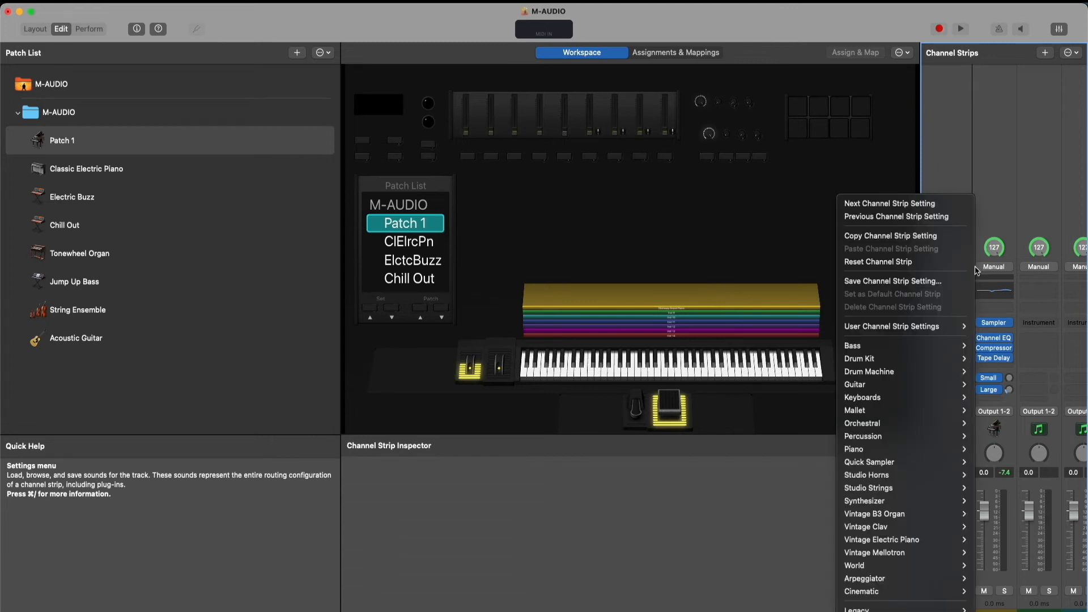
mouse_move(854, 451)
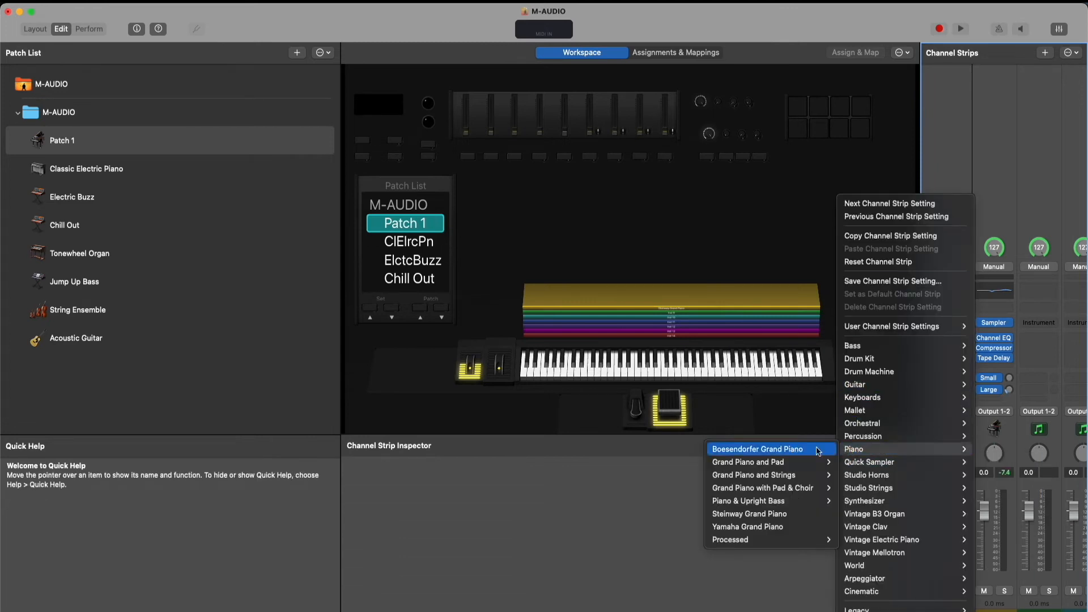
click(763, 514)
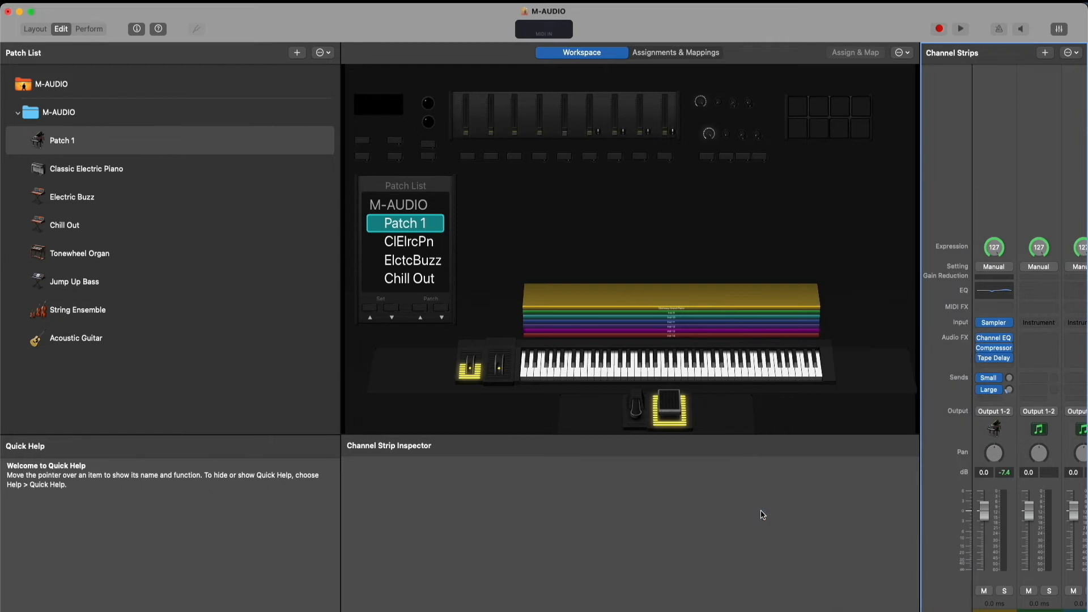
- Load the Dark Pad setting from the Synthesizer Pad category on the second channel strip
click(1040, 268)
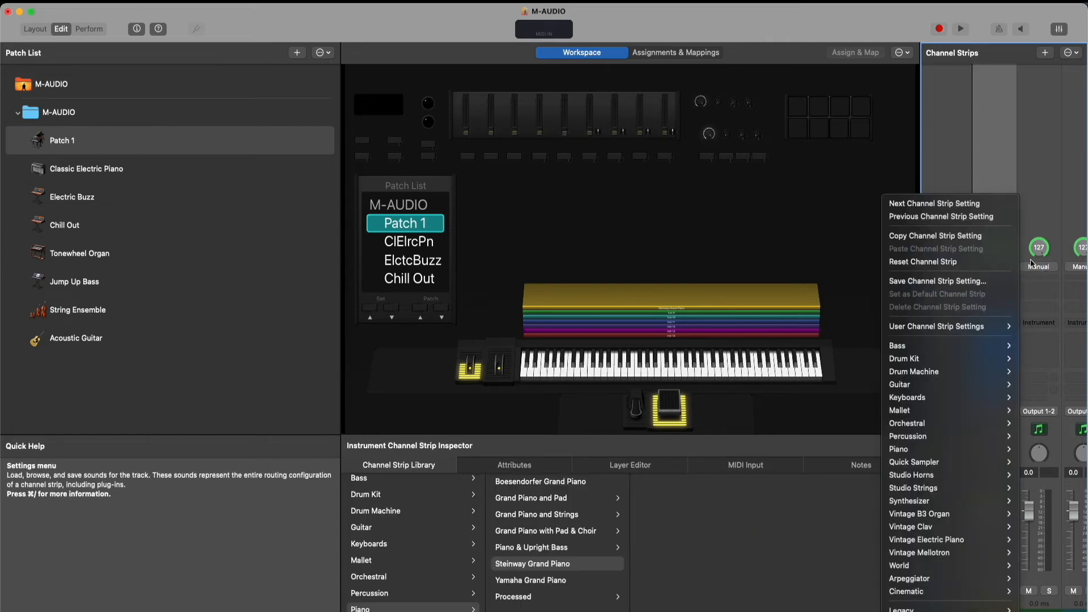
mouse_move(908, 444)
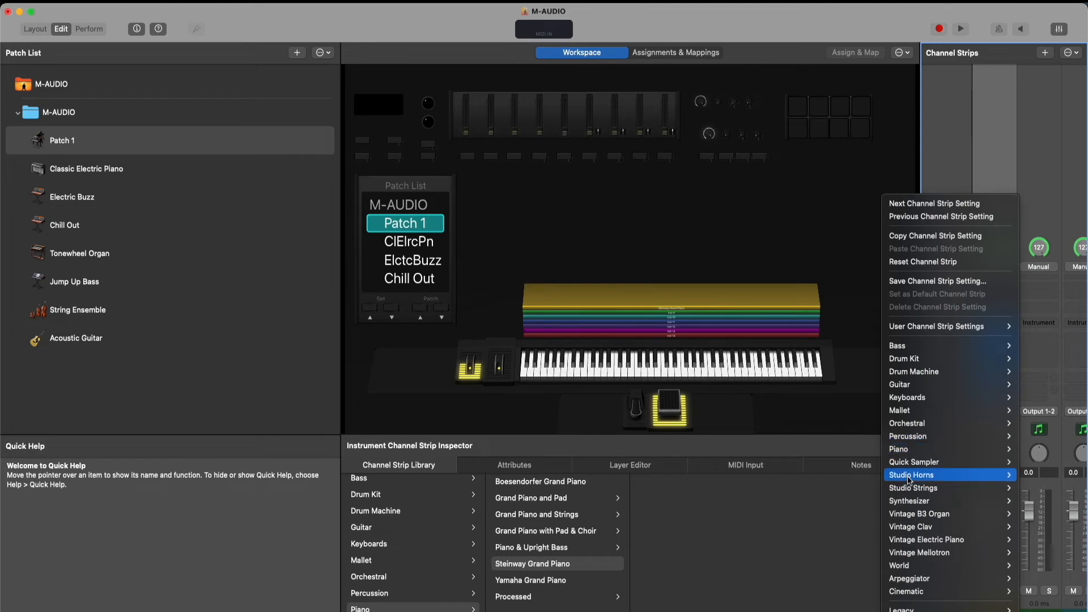
mouse_move(909, 502)
mouse_move(815, 525)
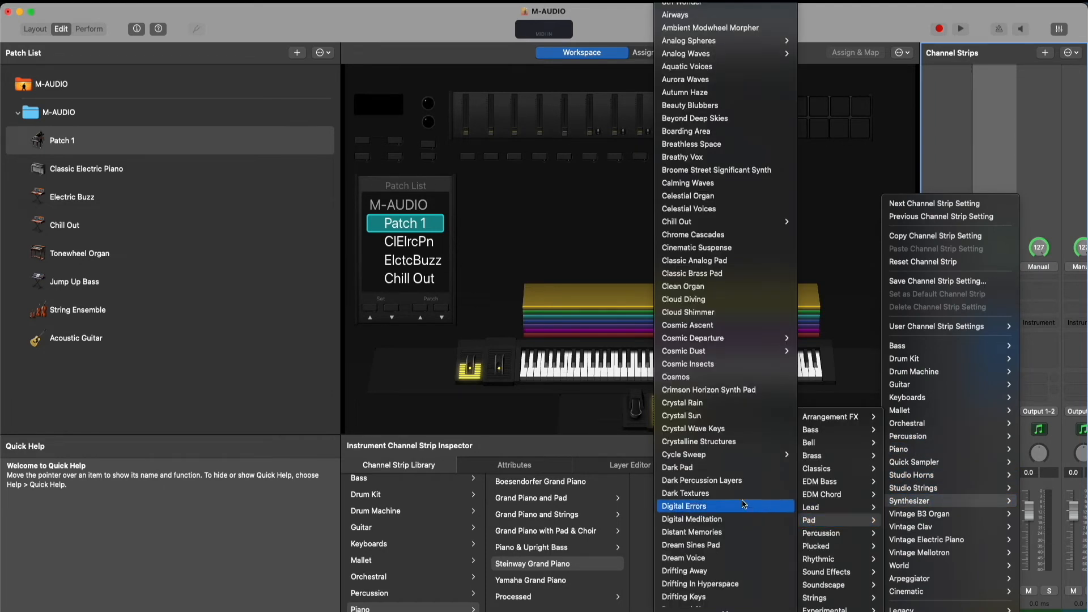
click(715, 467)
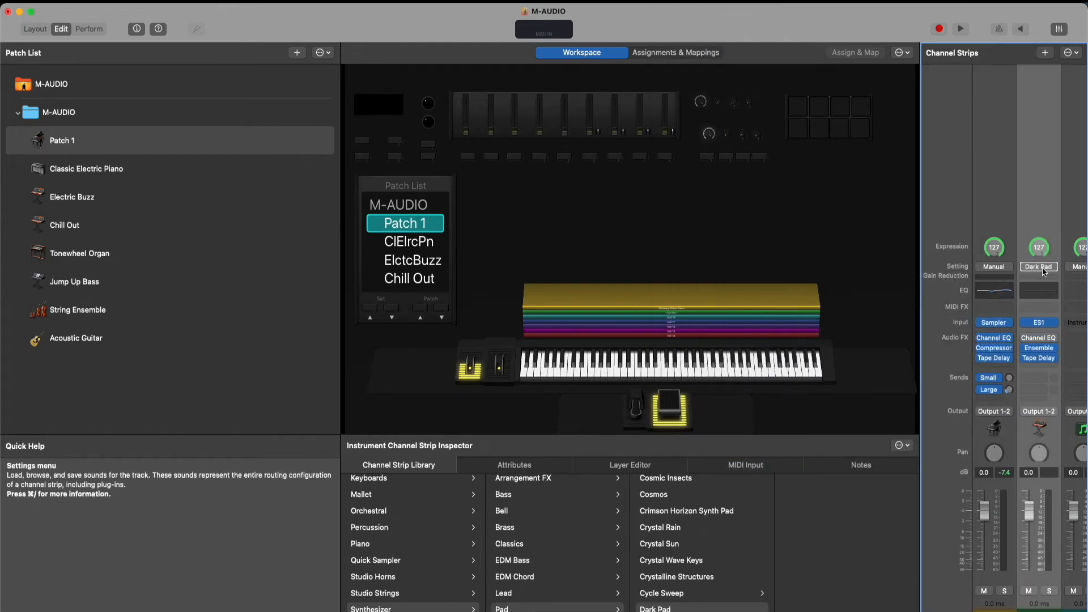
- Load the Bending Lead setting from the Synthesizer Lead category on the third channel strip
scroll(1044, 274, right, 1)
scroll(1044, 275, left, 1)
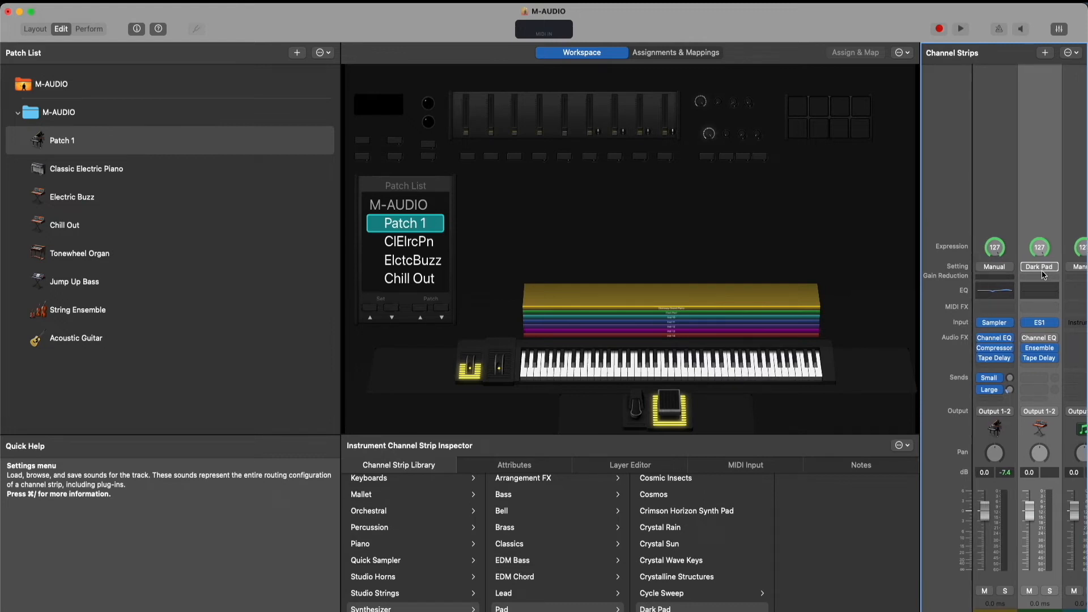
scroll(1044, 275, right, 2)
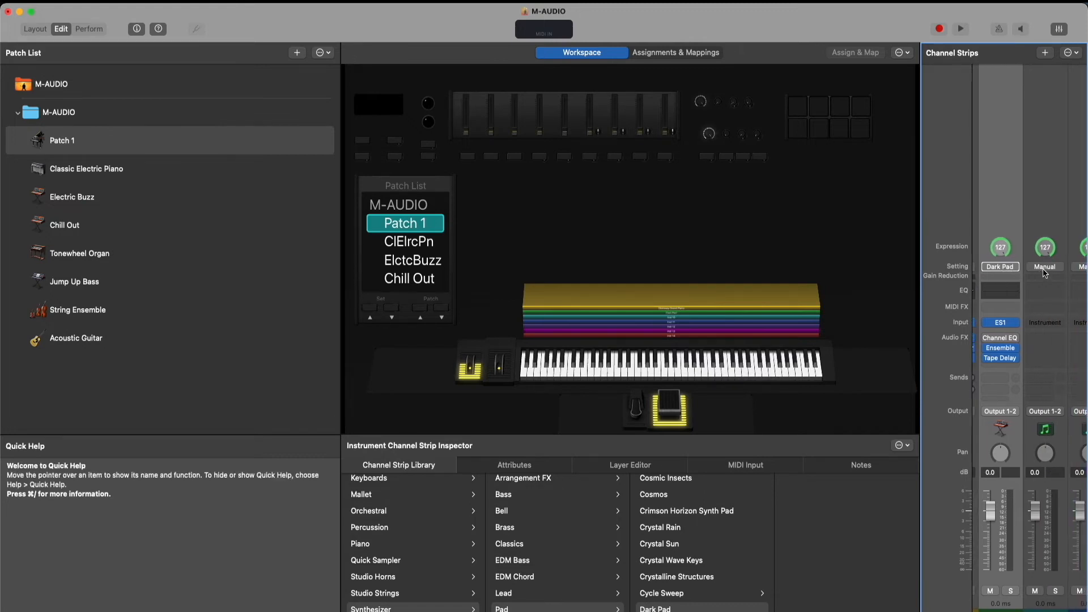
click(1045, 267)
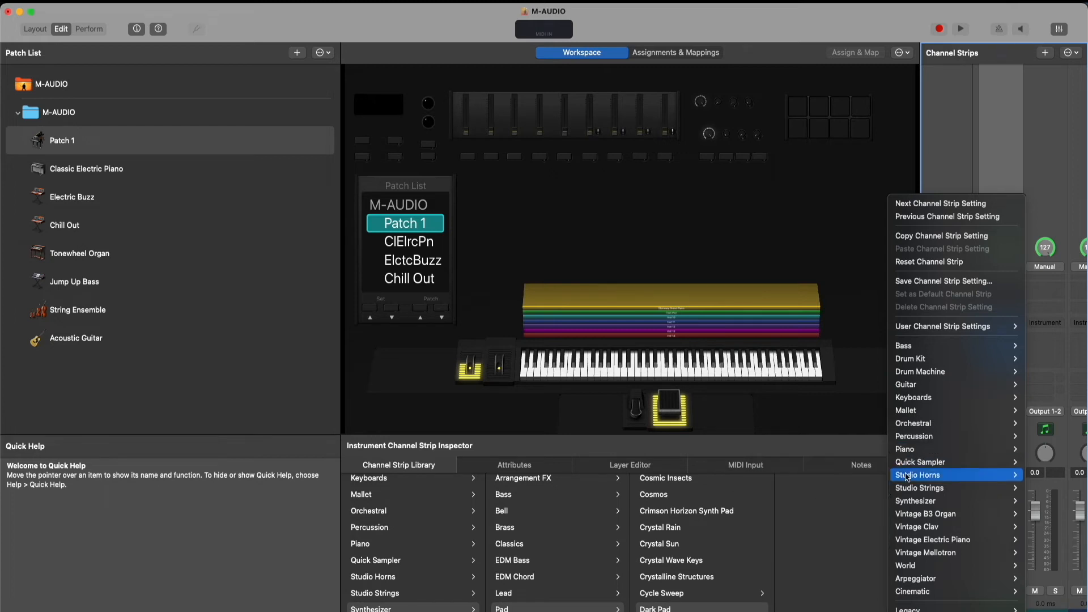
mouse_move(911, 501)
mouse_move(849, 516)
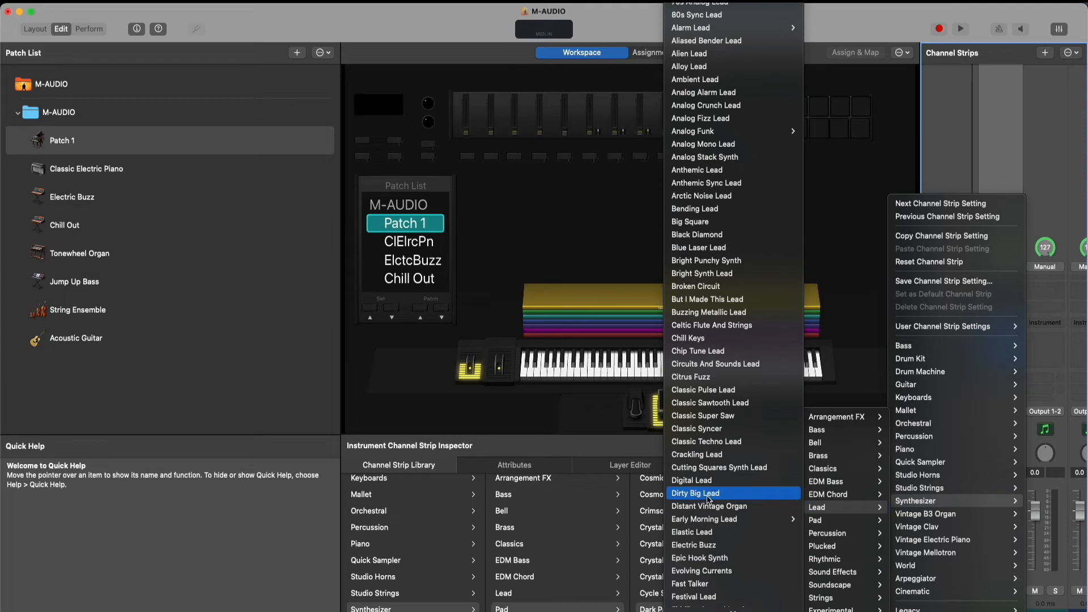
click(697, 210)
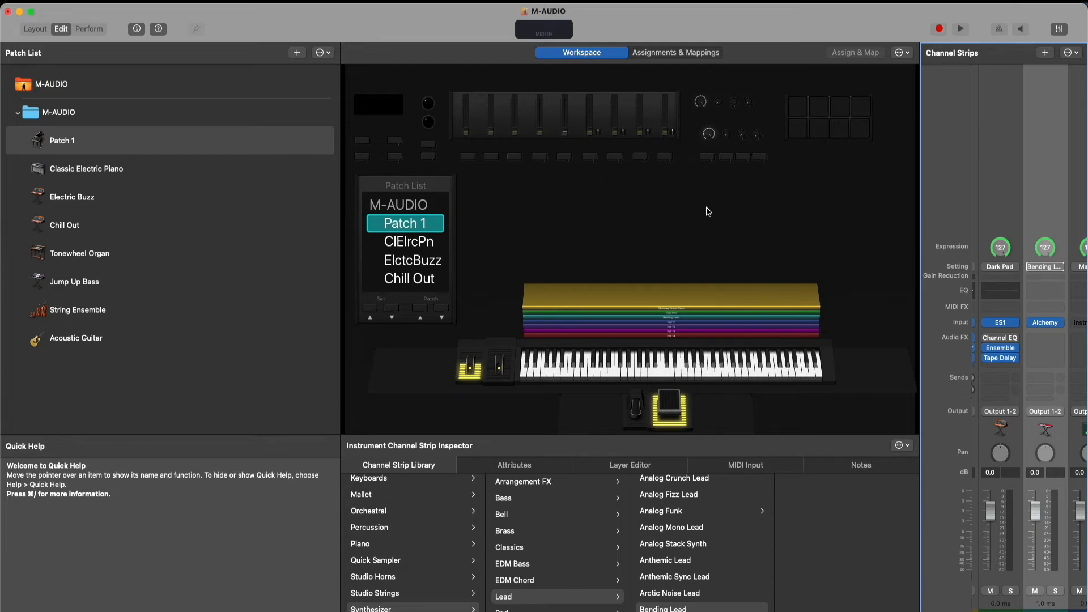
- Reassign the pitch bend wheel in the layout to the Oxygen 61's Pitch Bend message and return to patch editing
key(super+1)
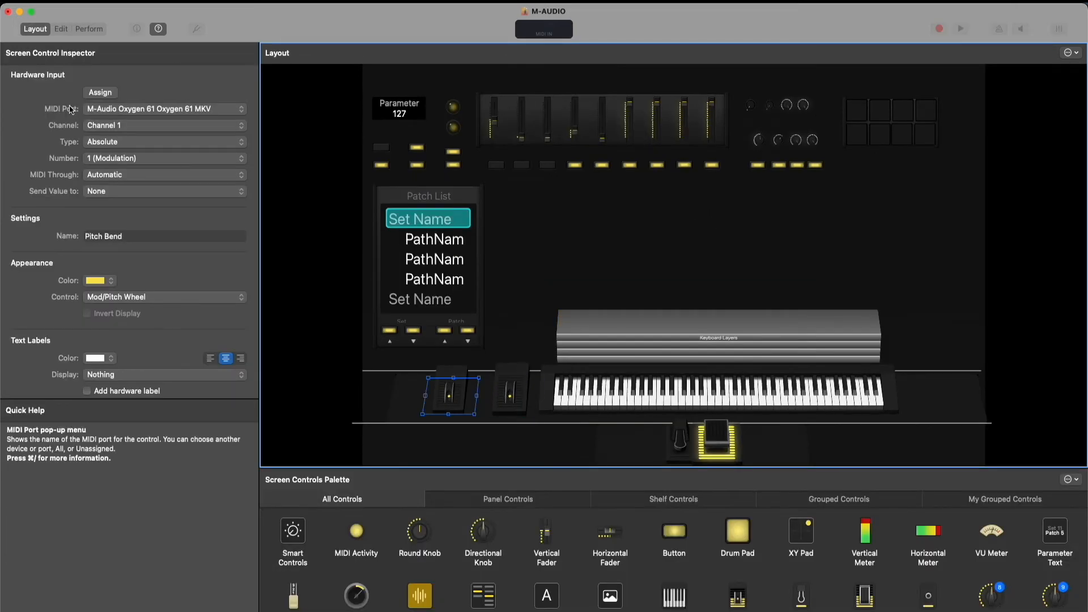
click(98, 92)
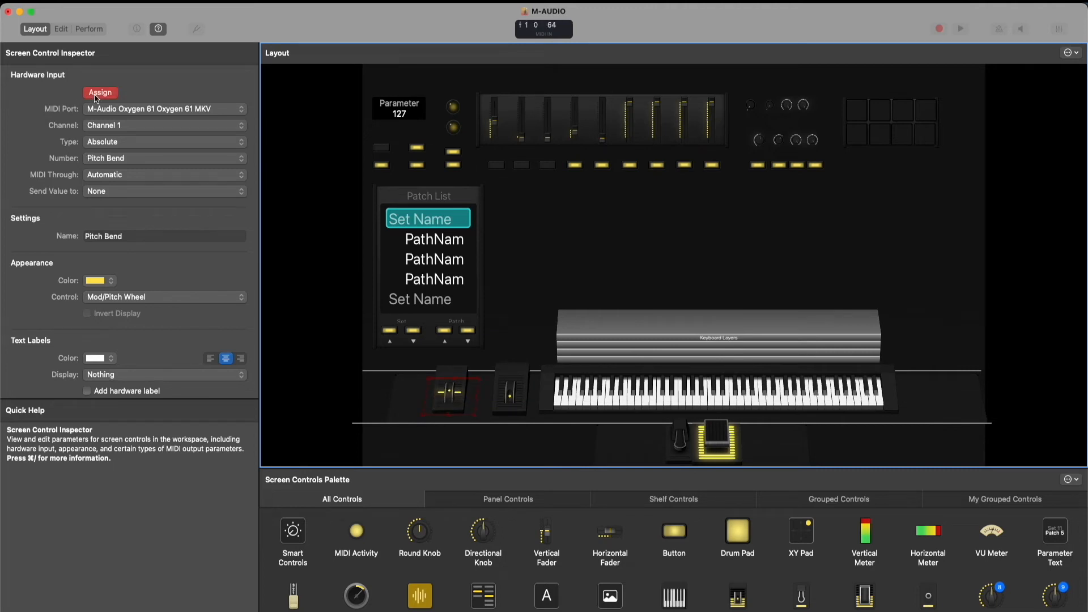
click(95, 96)
click(64, 31)
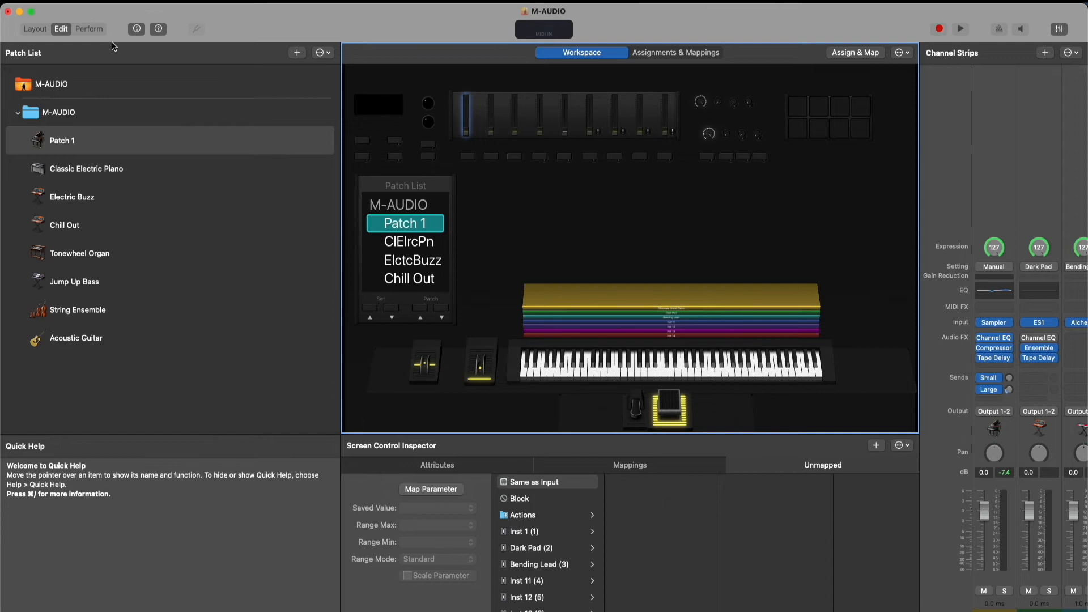
- Inspect the hardware assignments of the second through fifth faders in the layout
click(32, 31)
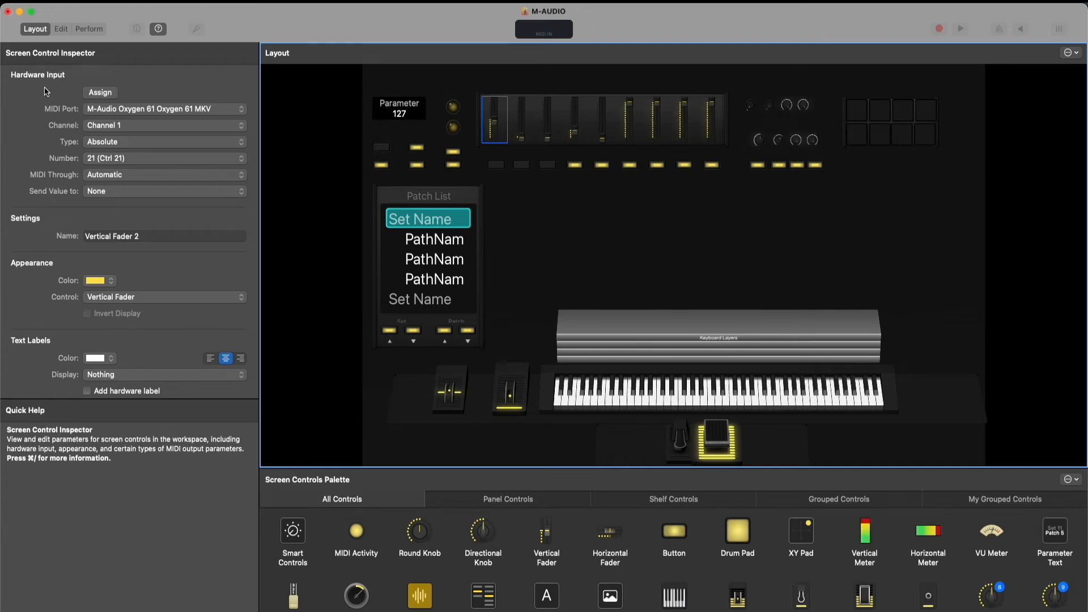
click(520, 125)
click(550, 124)
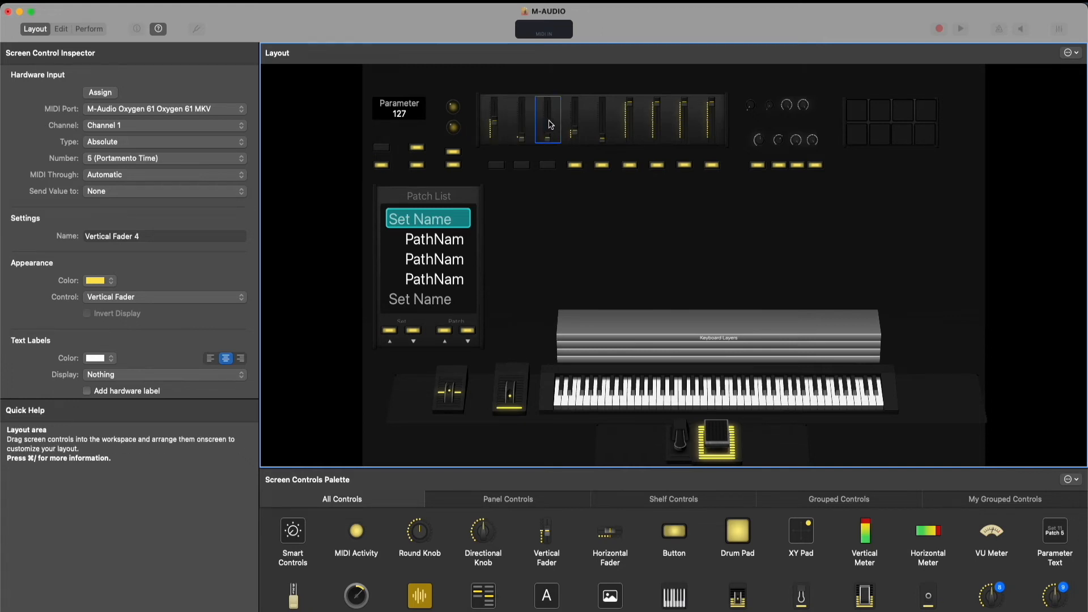
click(574, 125)
click(602, 124)
click(61, 29)
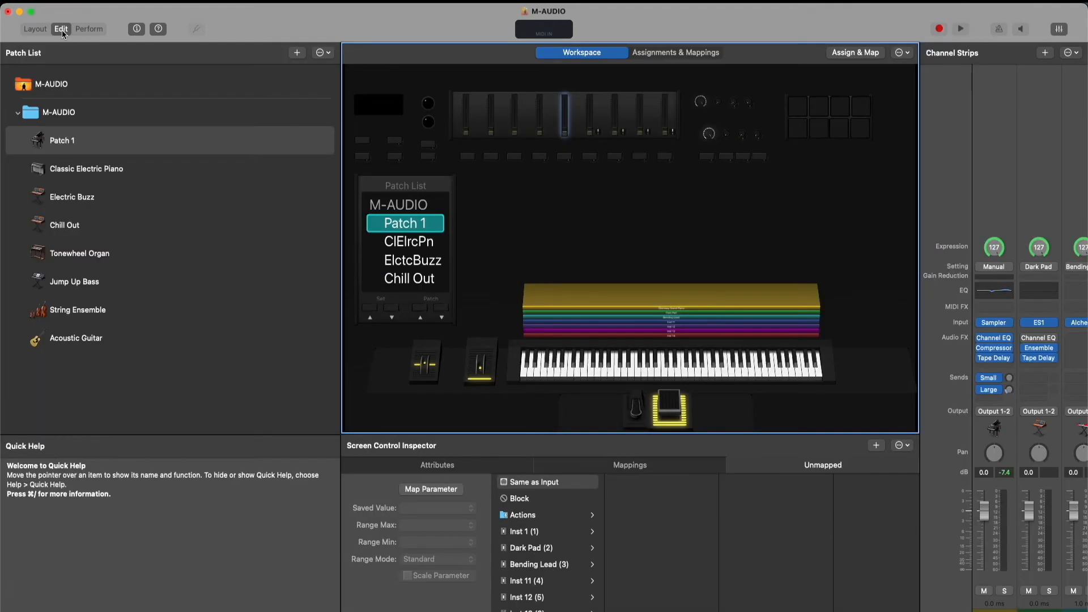
- Map the first fader in Patch 1 to the Volume of the Inst 1 channel strip
click(467, 122)
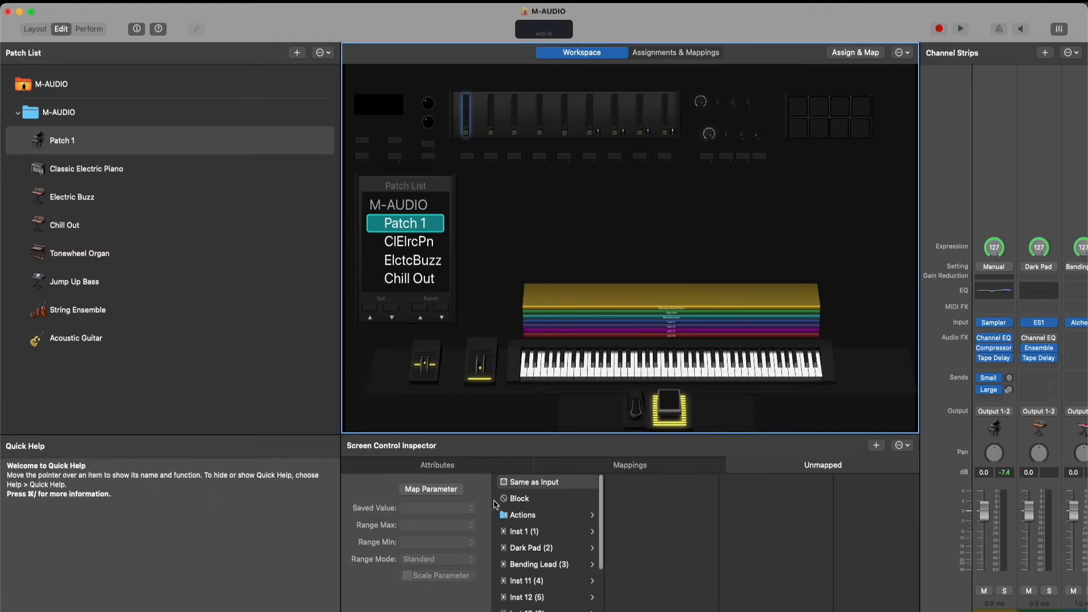
scroll(563, 544, down, 3)
scroll(554, 540, up, 4)
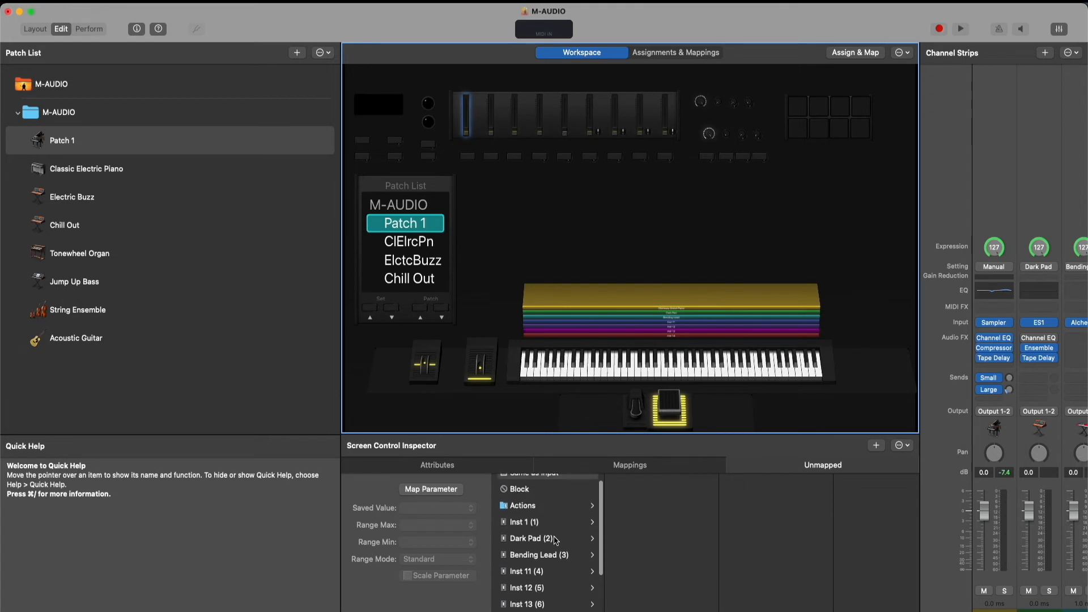
click(430, 489)
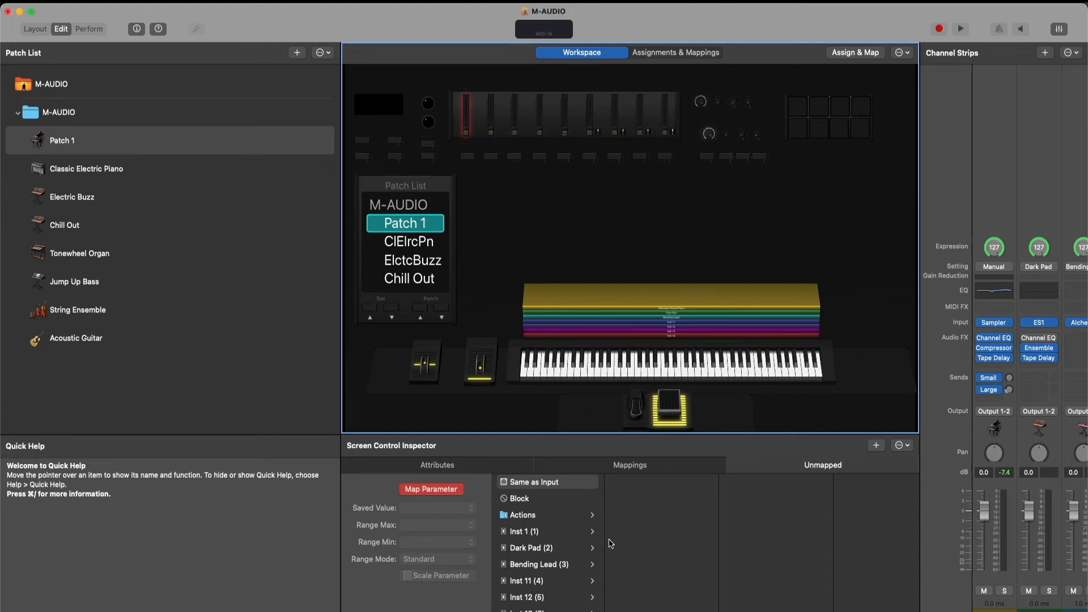
scroll(564, 538, down, 5)
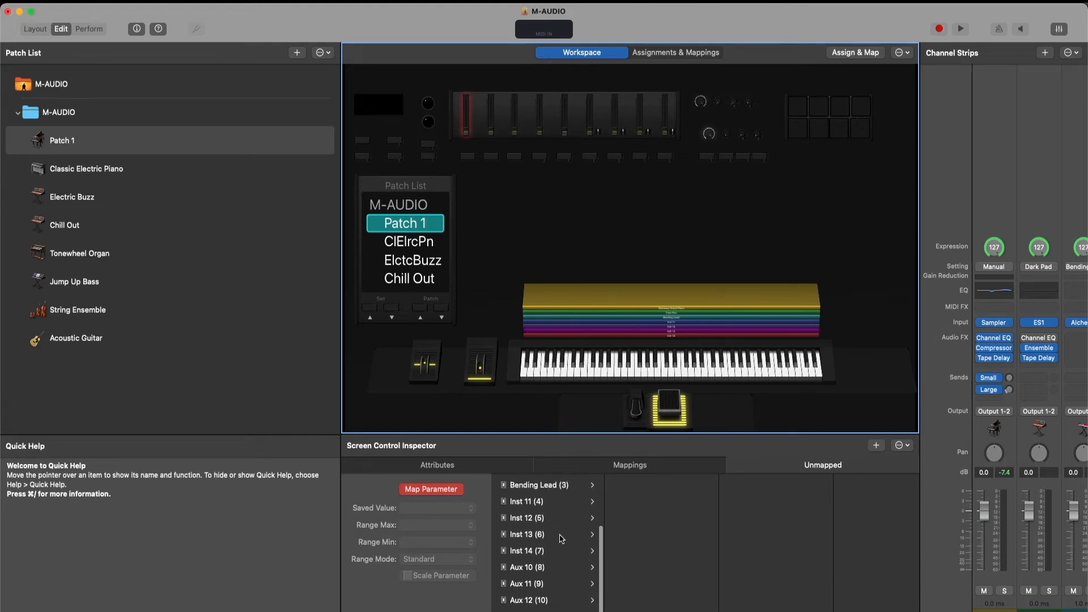
scroll(562, 538, up, 4)
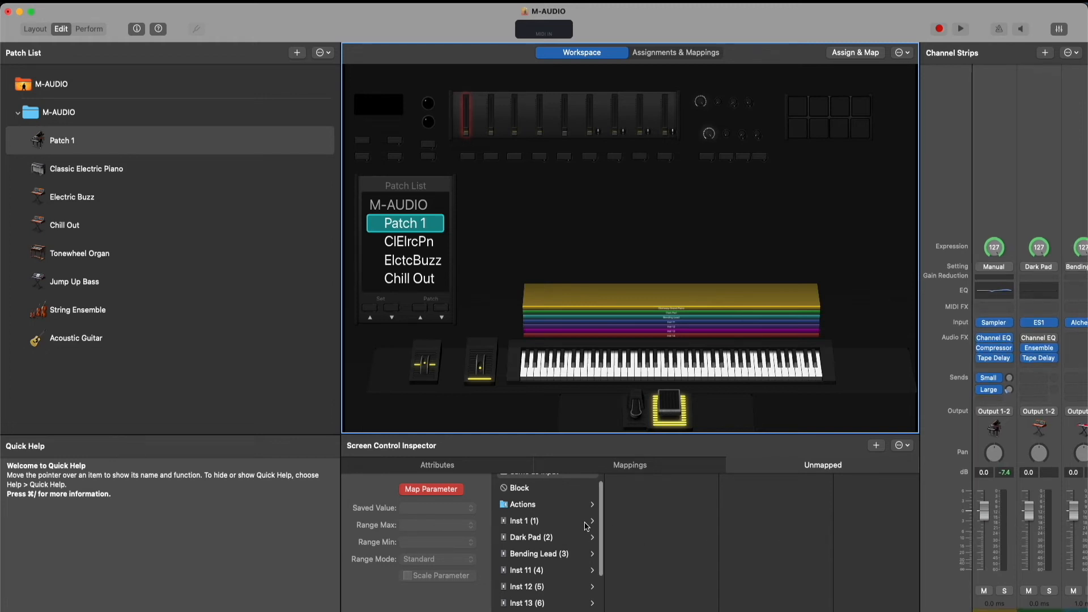
click(552, 522)
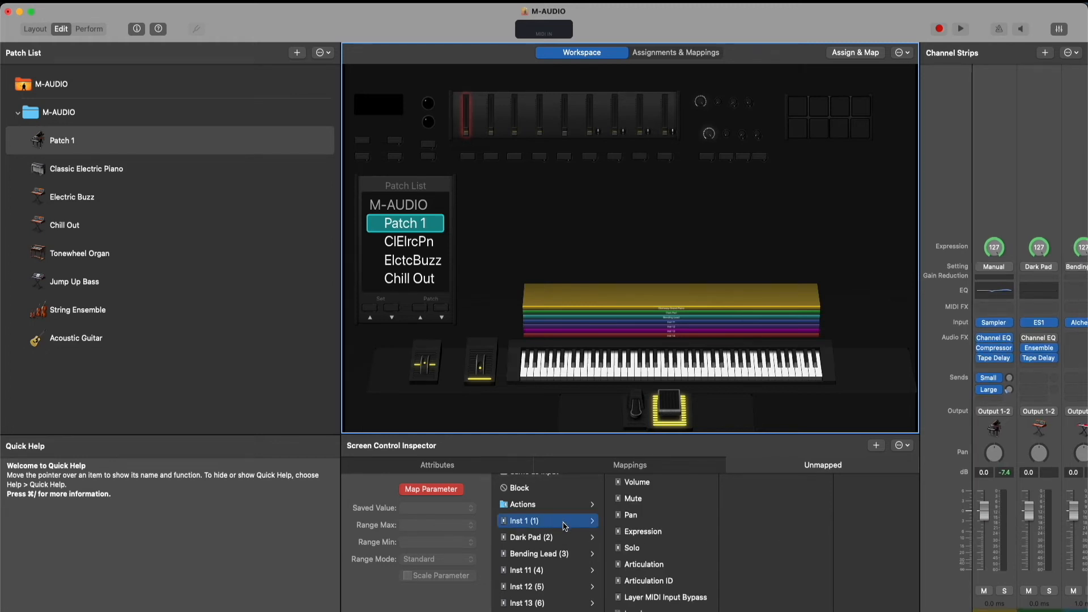
click(632, 486)
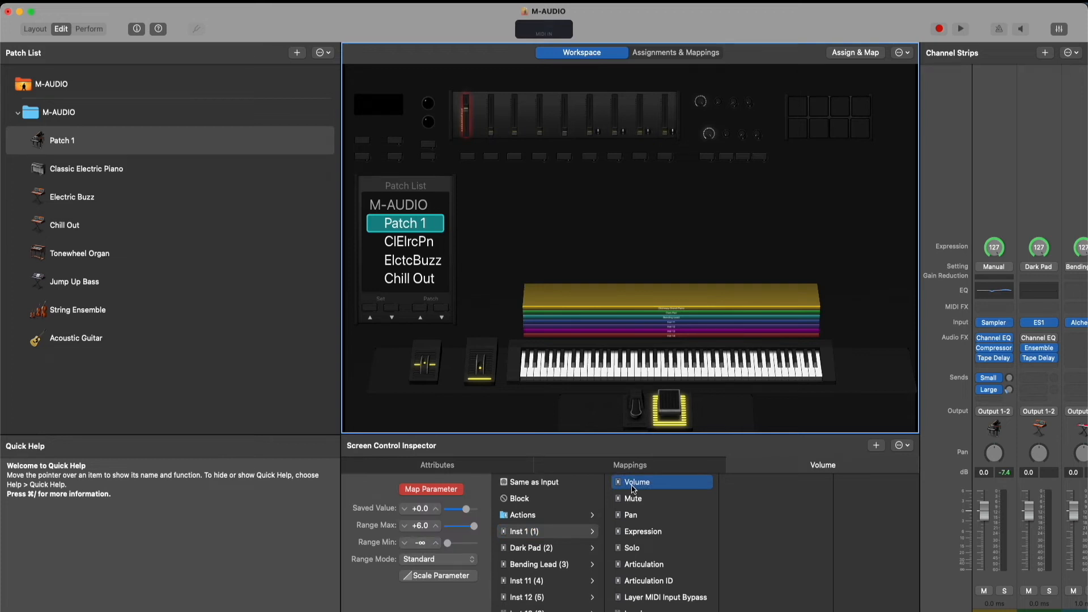
click(430, 488)
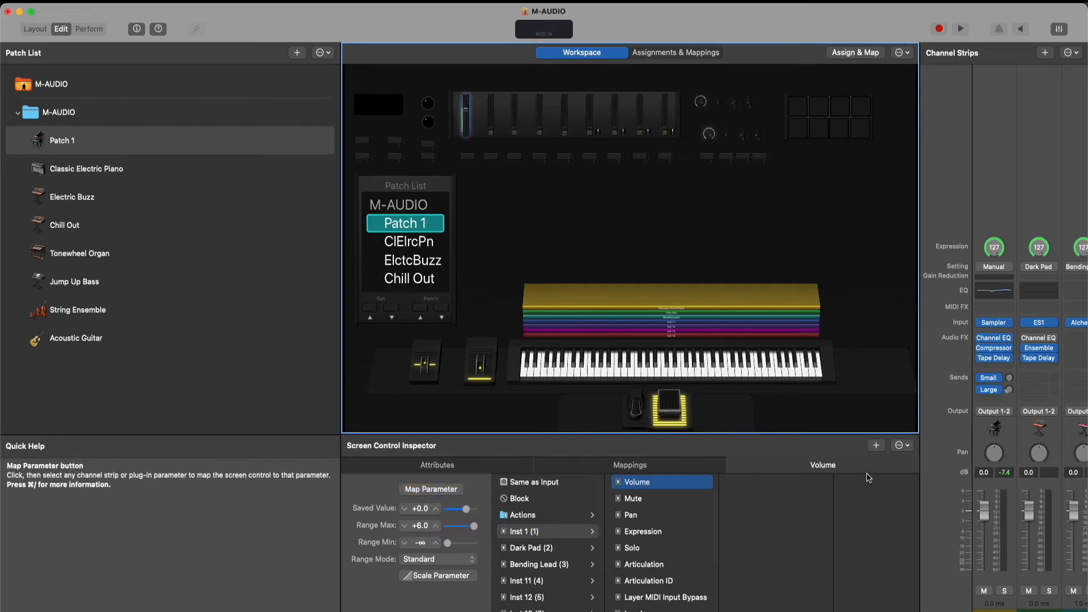
- Rename the first channel strip in Patch 1 as Piano
click(993, 610)
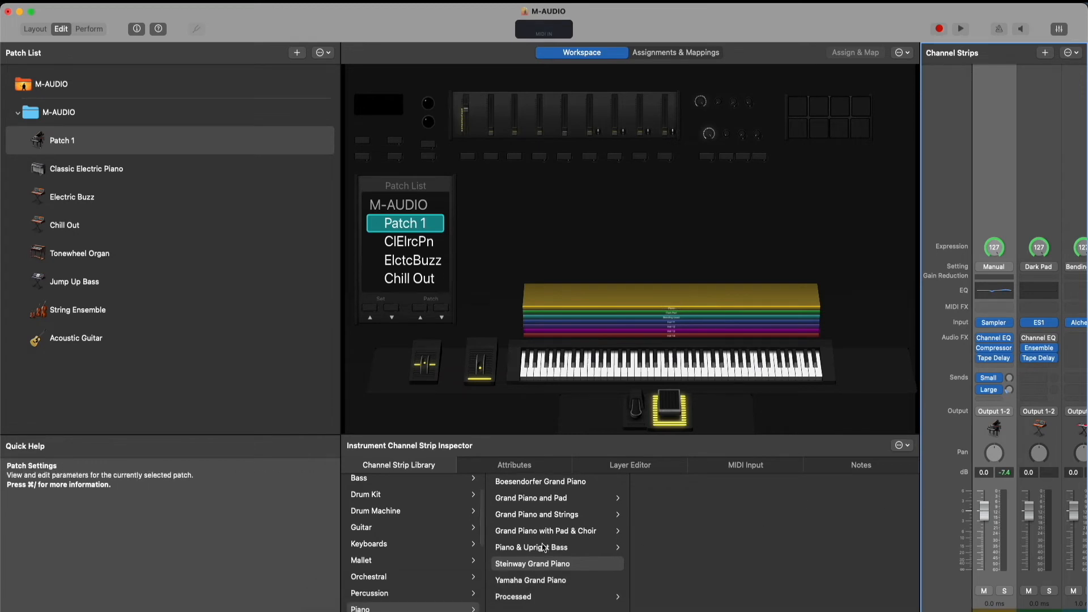
scroll(396, 515, up, 2)
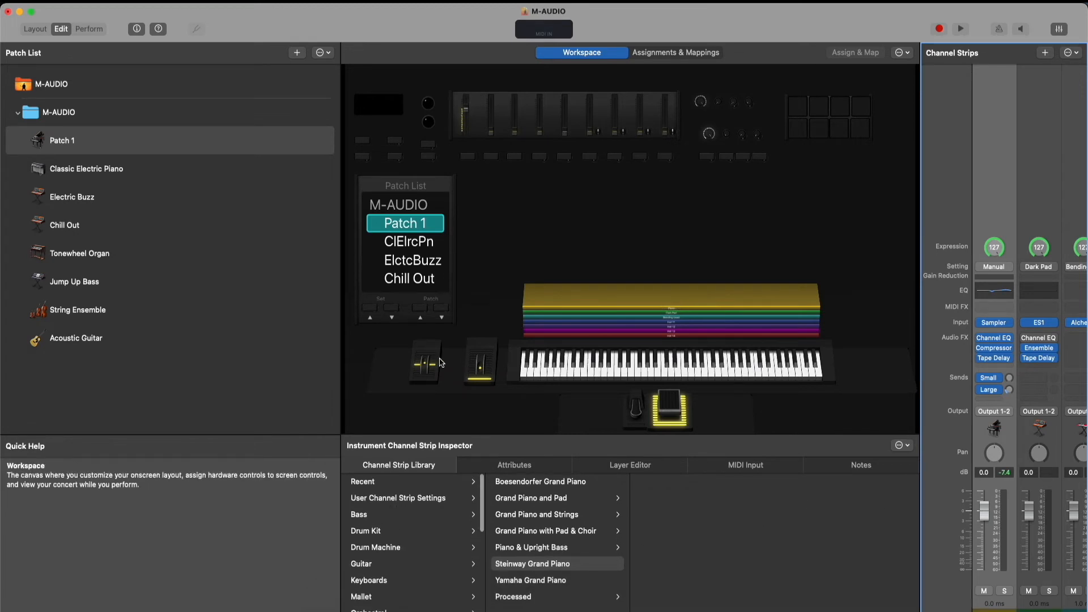
- Map the second fader to the Volume of the Dark Pad channel strip
click(493, 115)
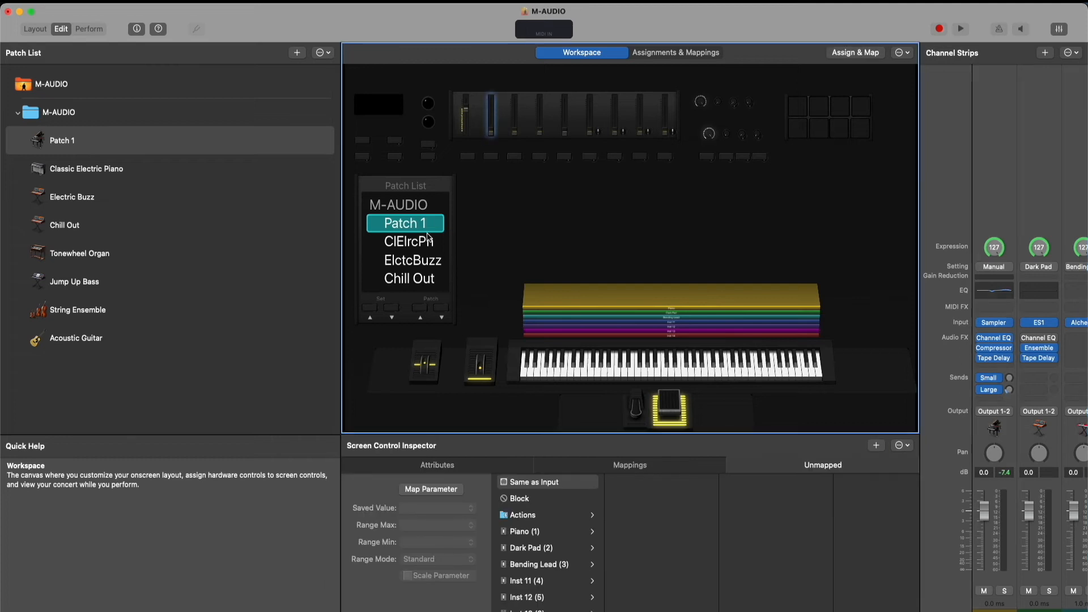
click(441, 490)
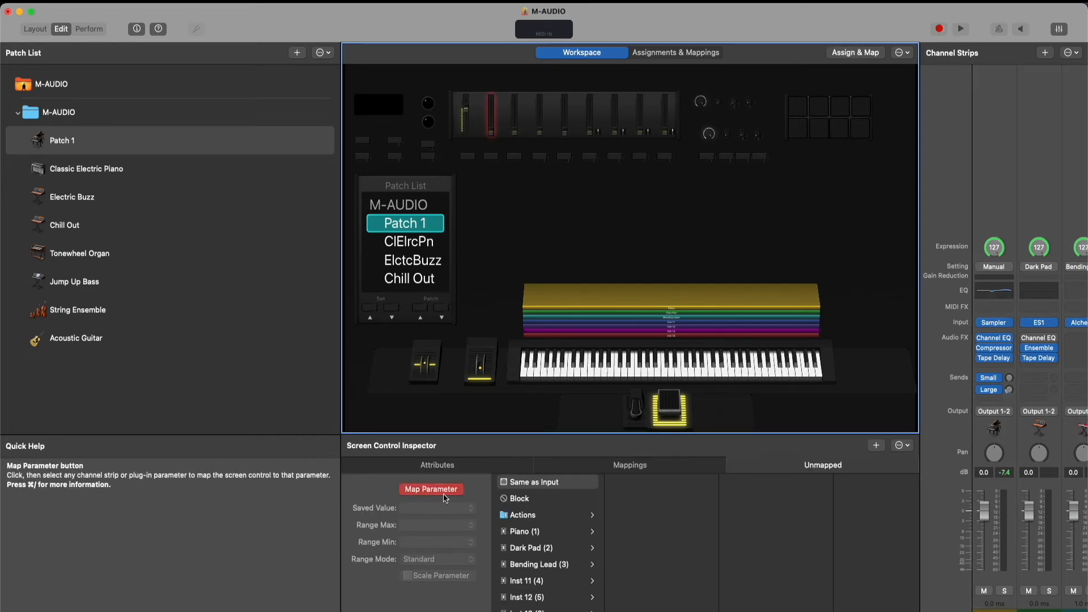
click(531, 549)
click(632, 483)
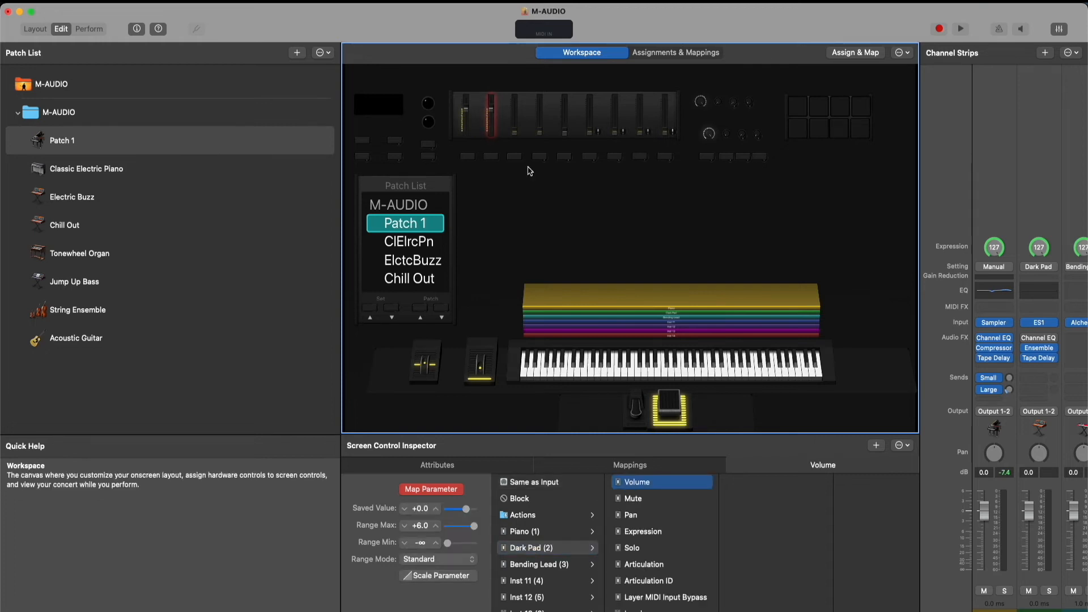
- Map the third fader to the Volume of the Bending Lead channel strip and clear the selection
click(517, 124)
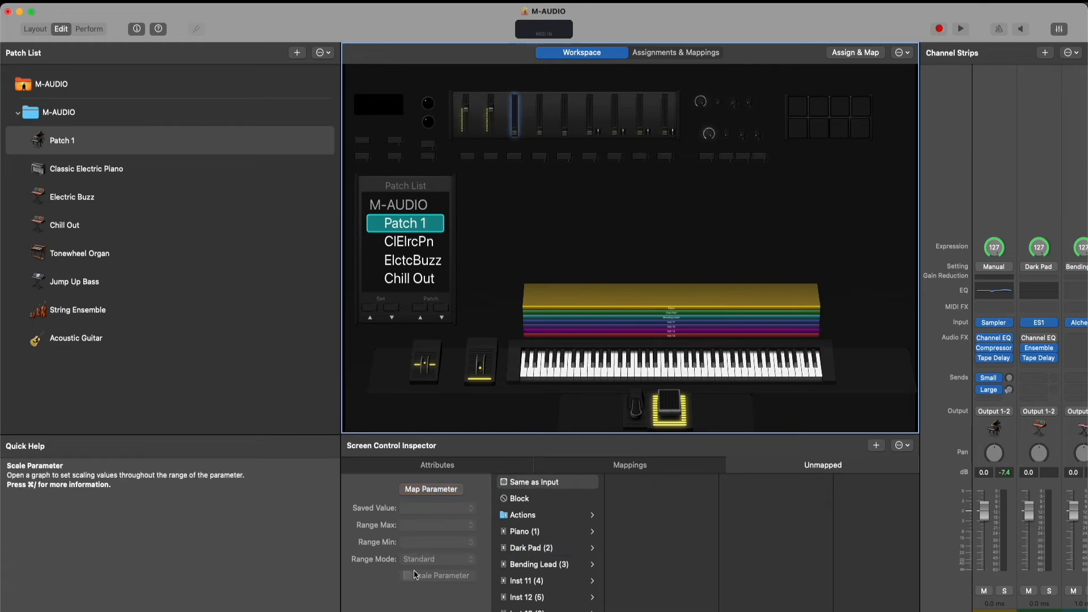
click(422, 490)
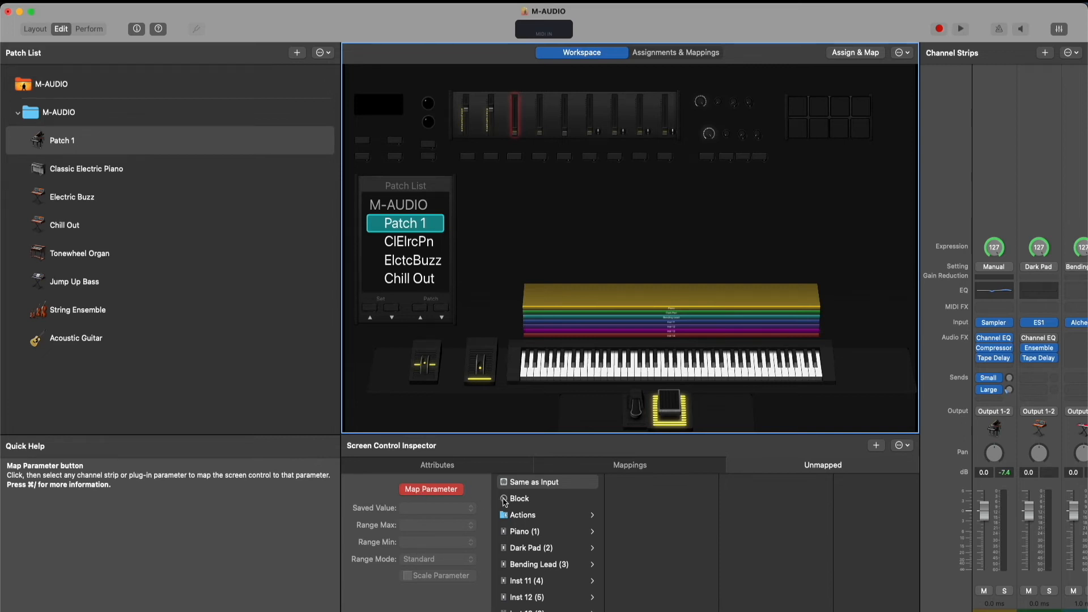
click(535, 565)
click(640, 482)
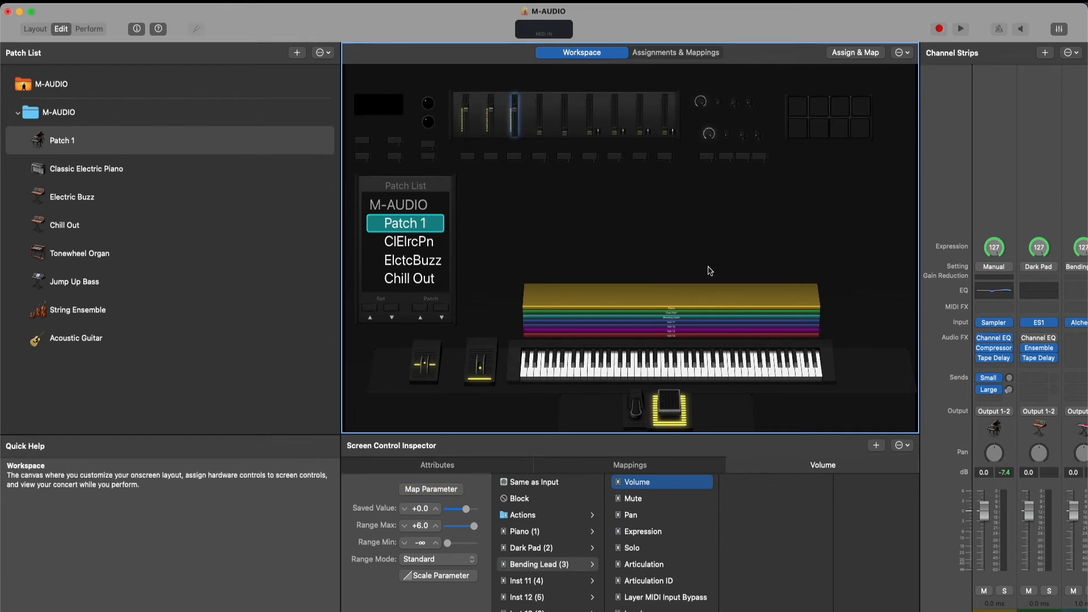
click(668, 239)
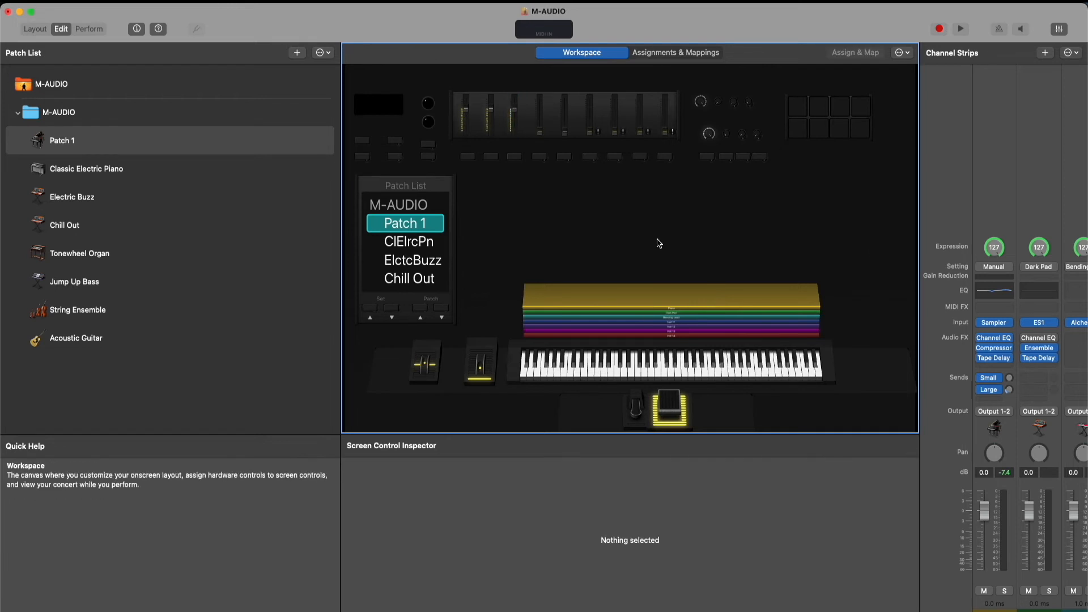
- View the mapped faders in Perform mode and return to editing
click(91, 28)
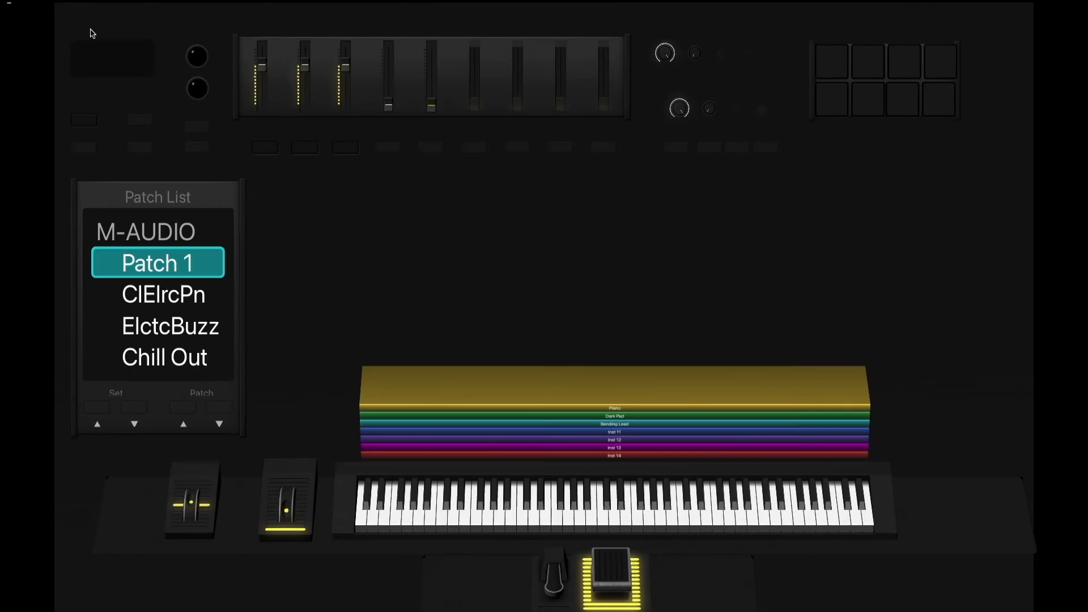
key(Escape)
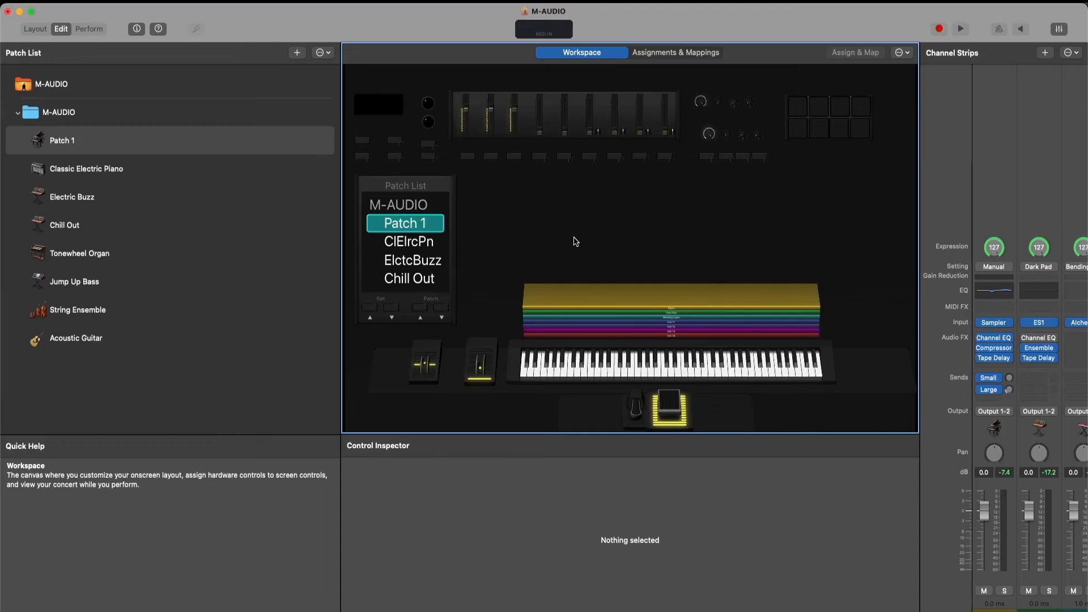
- Add a large vertical fader to the empty area of the layout above the keyboard's far end, below the drum pads
click(35, 29)
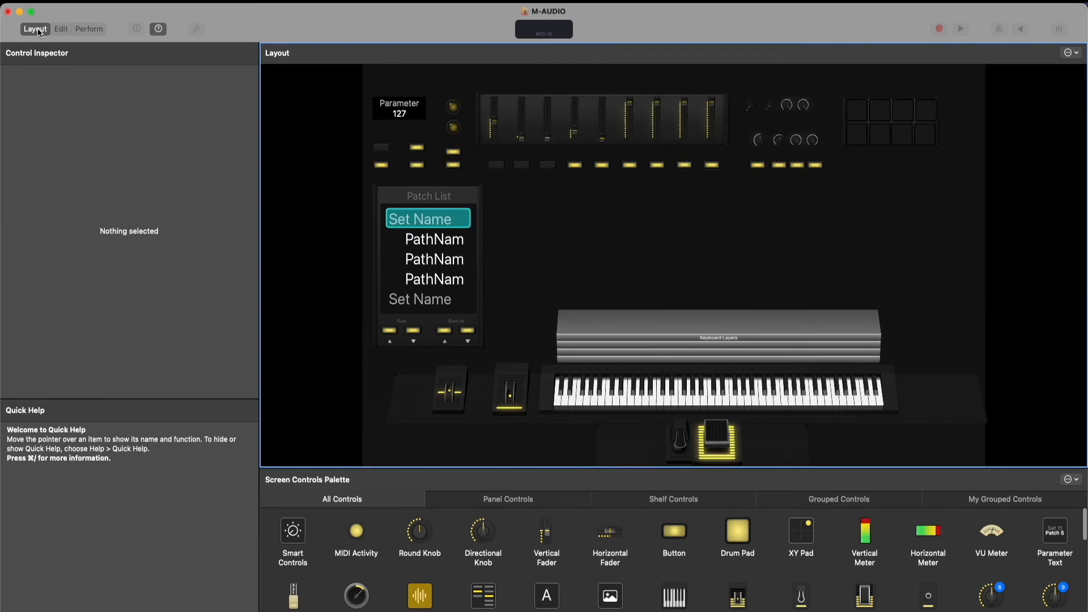
scroll(615, 556, down, 3)
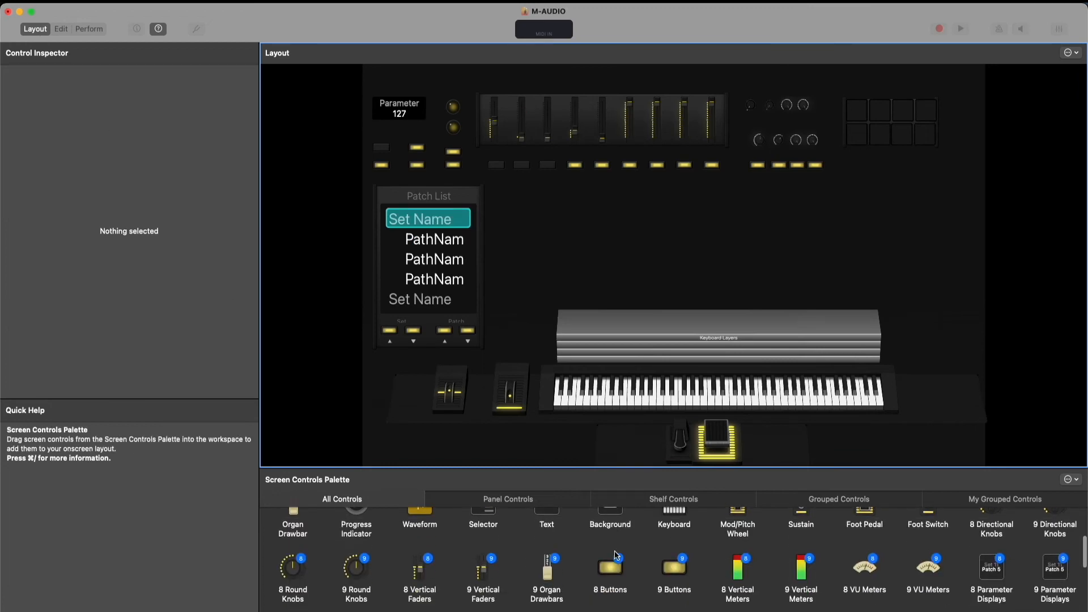
scroll(617, 555, up, 3)
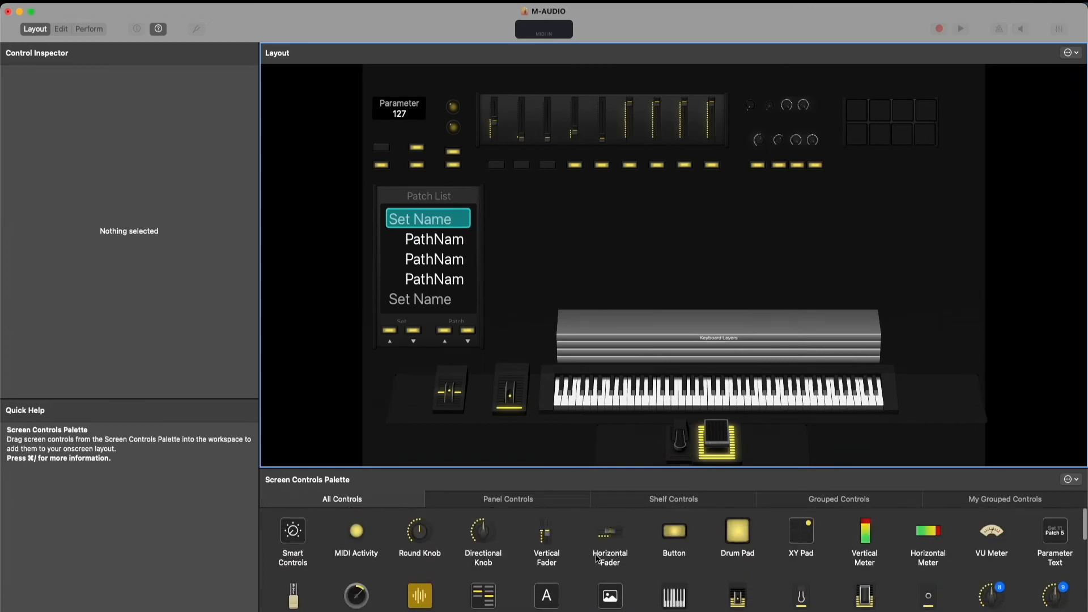
click(503, 503)
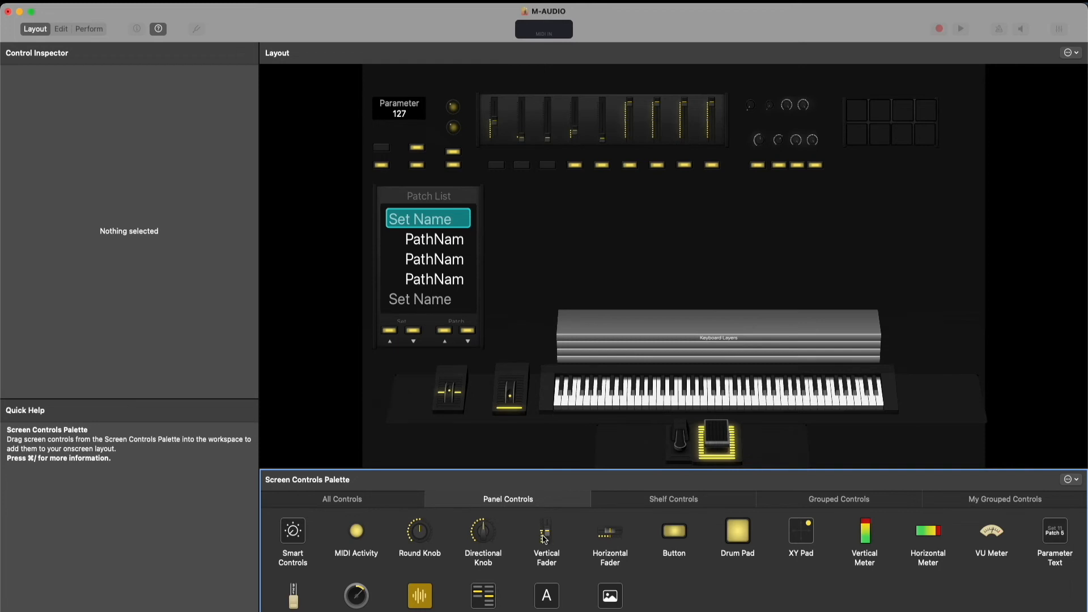
drag(544, 538, 944, 285)
click(858, 238)
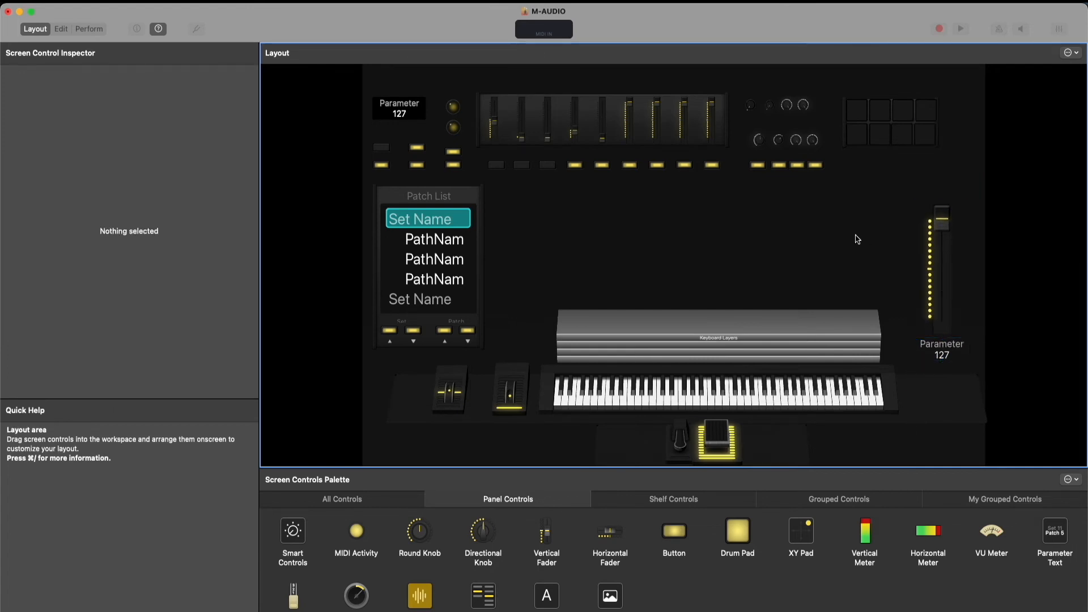
- Give the new vertical fader the hardware label OUTPUT and set its text label display to Parameter
click(945, 348)
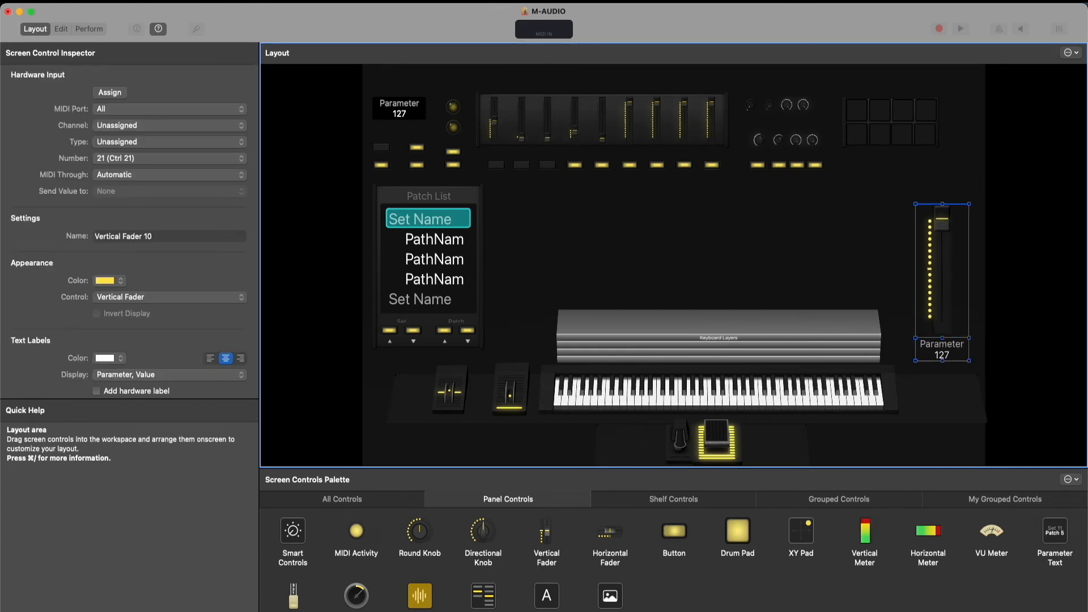
scroll(118, 314, down, 3)
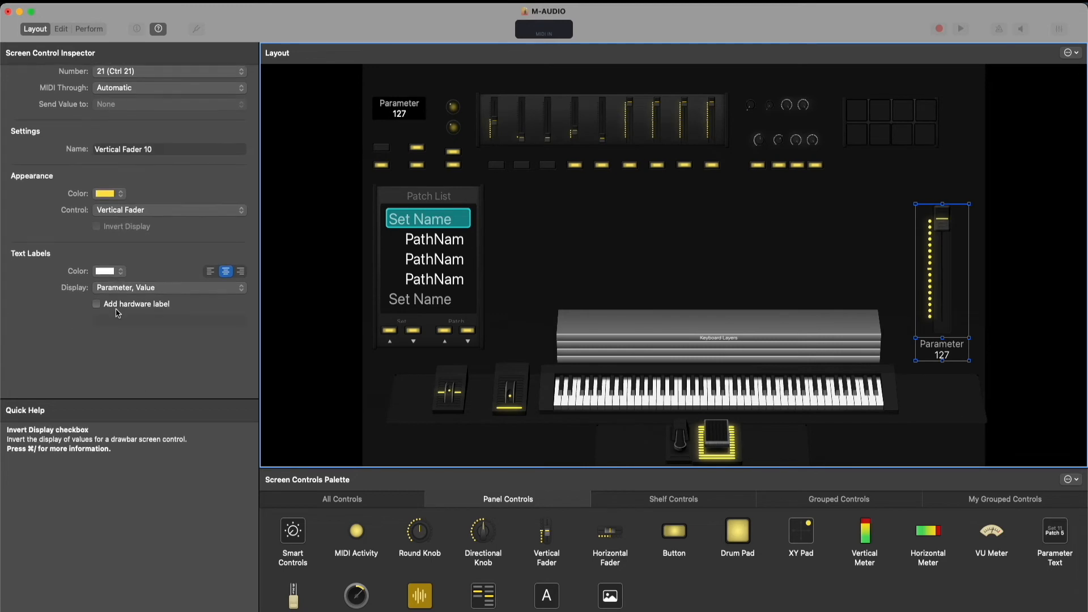
click(97, 305)
text(OU)
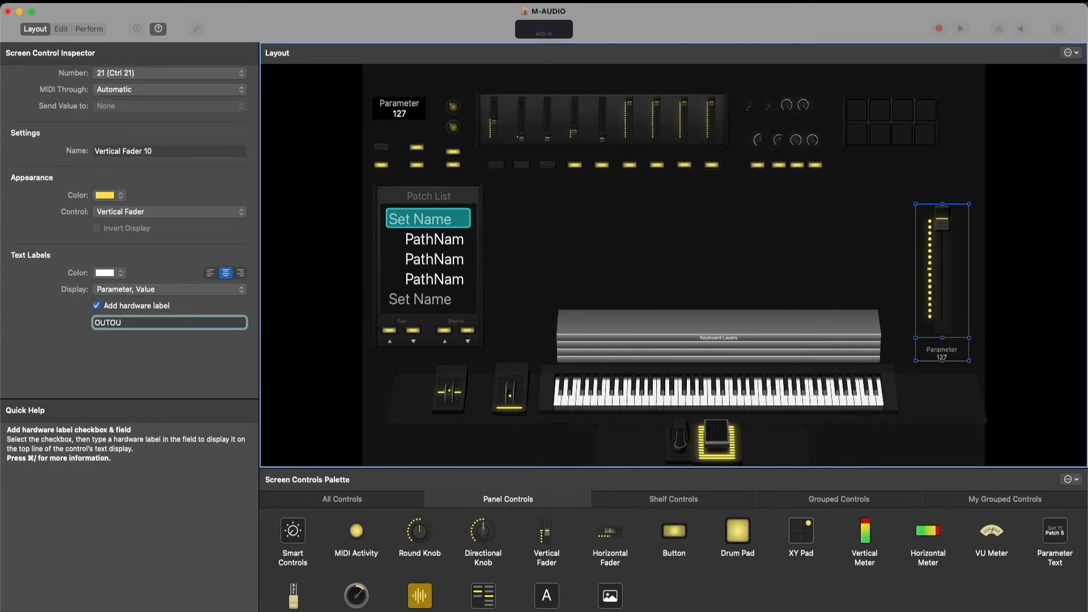
text(TPUT)
key(Return)
click(123, 289)
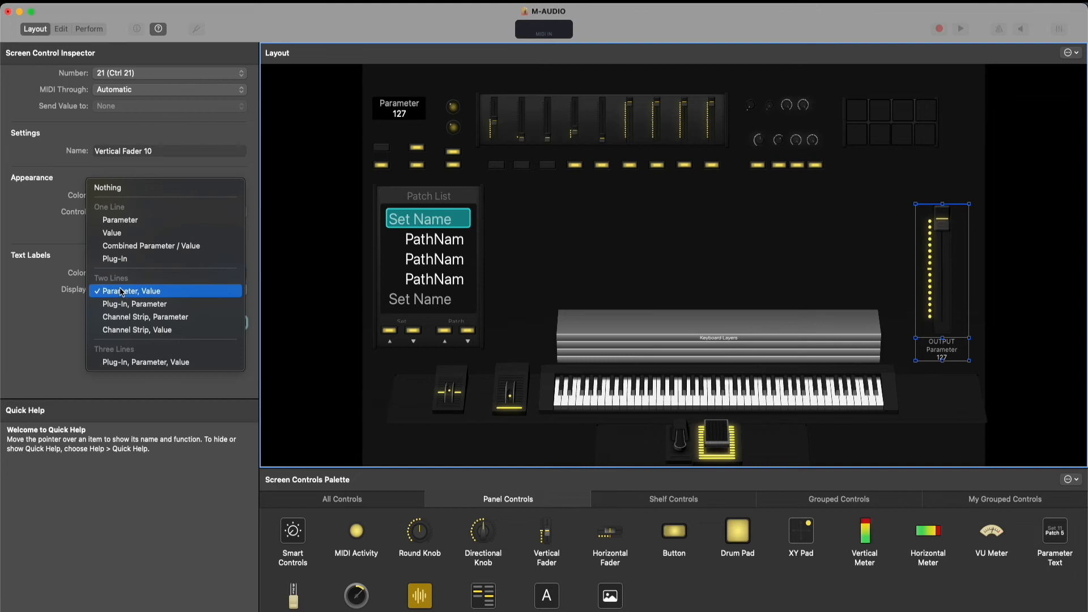
click(124, 221)
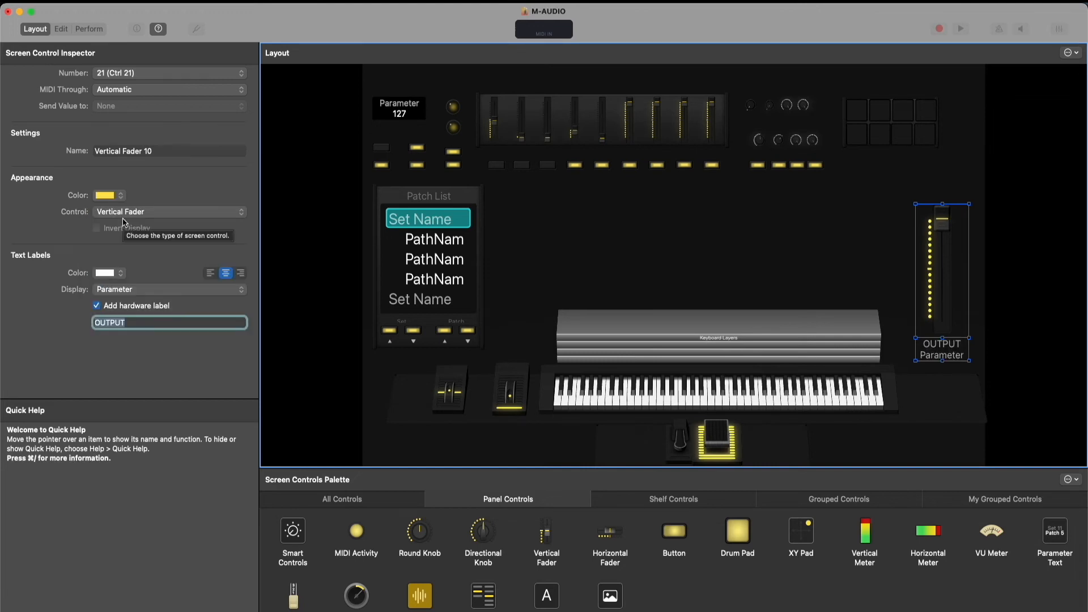
- Set the text label display of the OUTPUT fader to Value and clear the selection
click(122, 214)
click(67, 230)
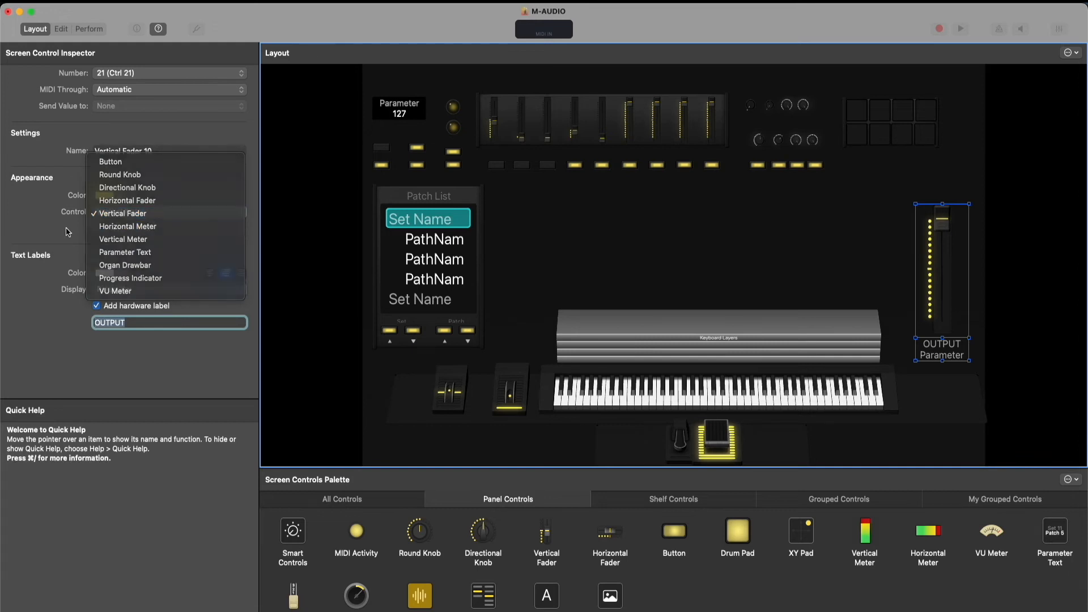
click(119, 289)
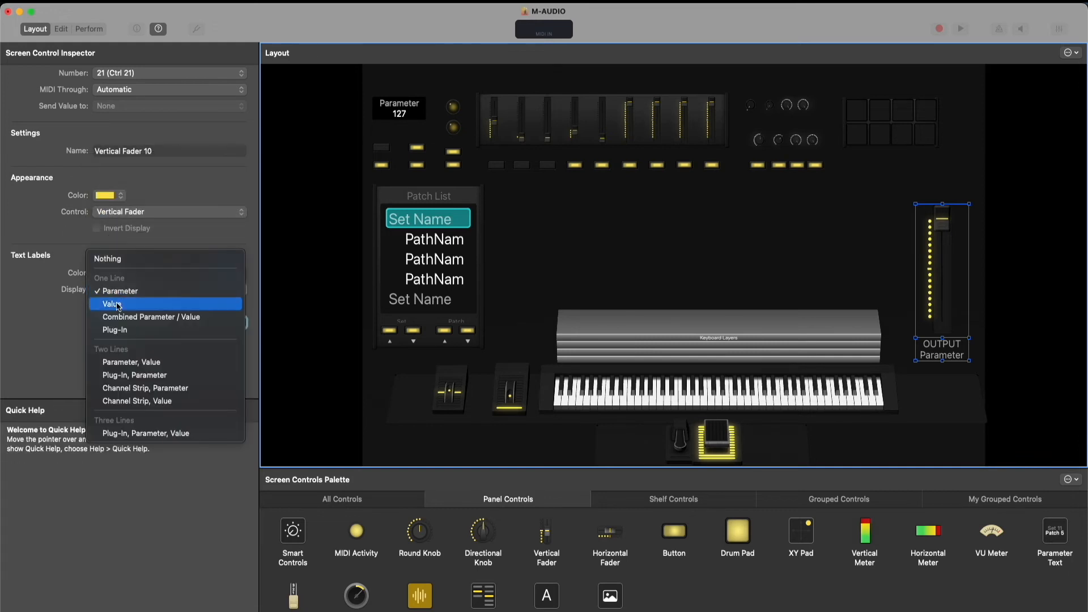
click(120, 304)
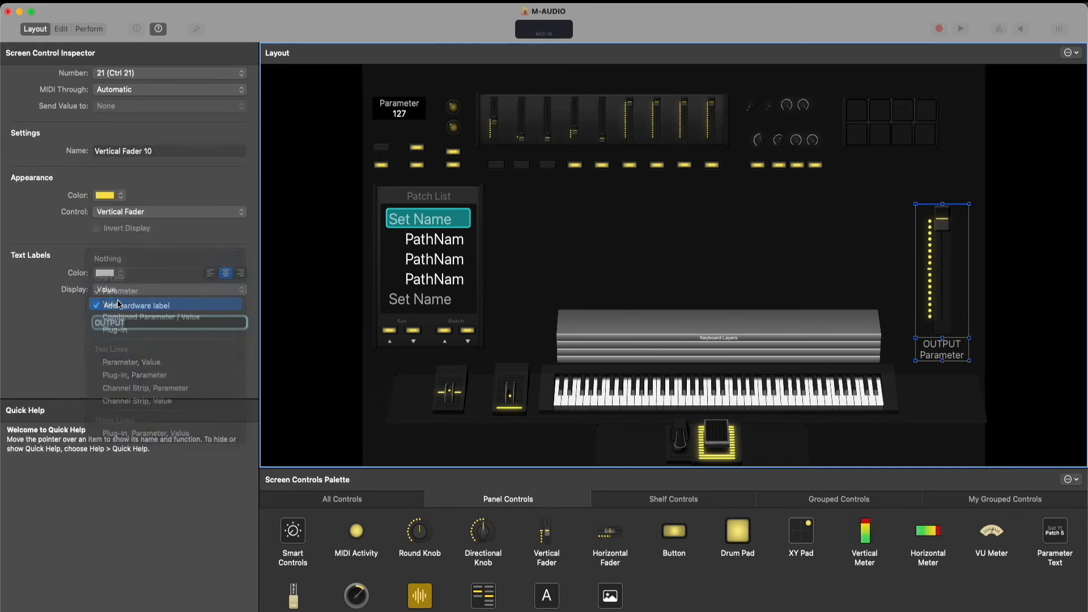
click(979, 277)
click(950, 262)
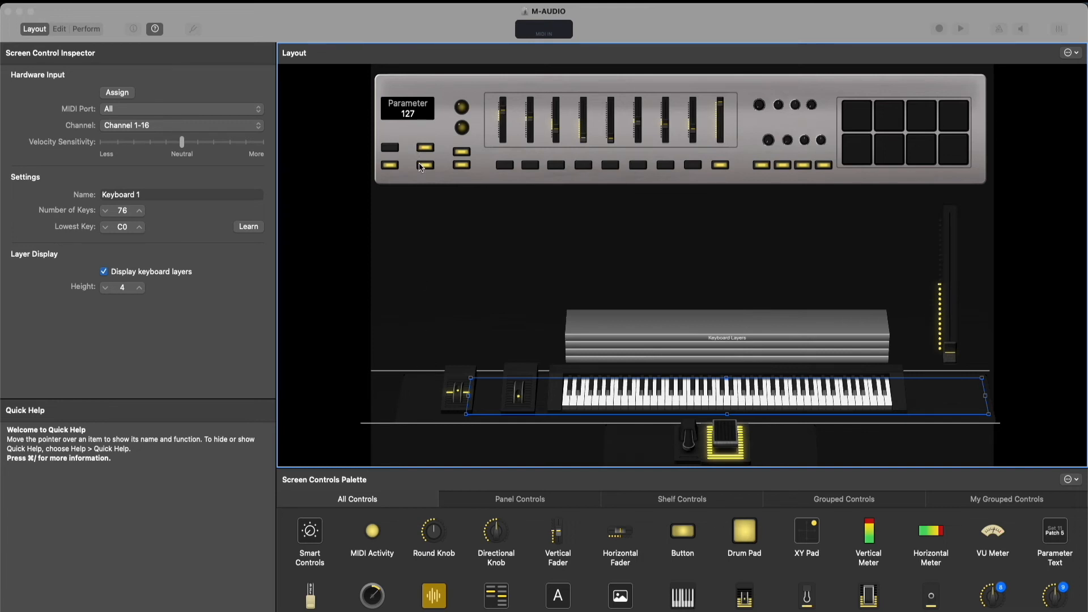
- Examine the metal background panel and its available textures, and browse the palette of screen controls
click(440, 90)
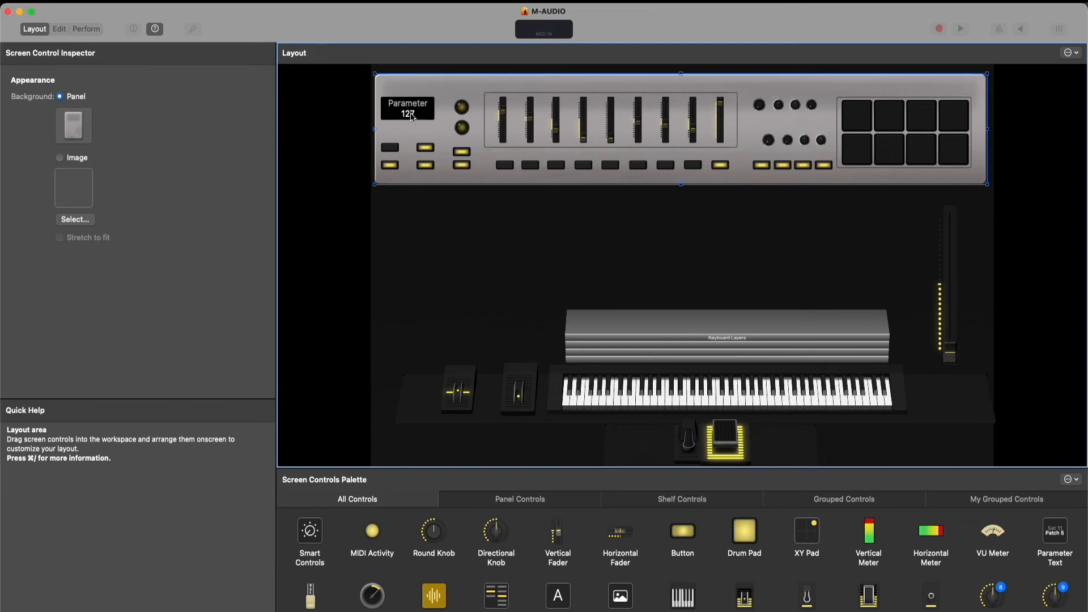
click(518, 264)
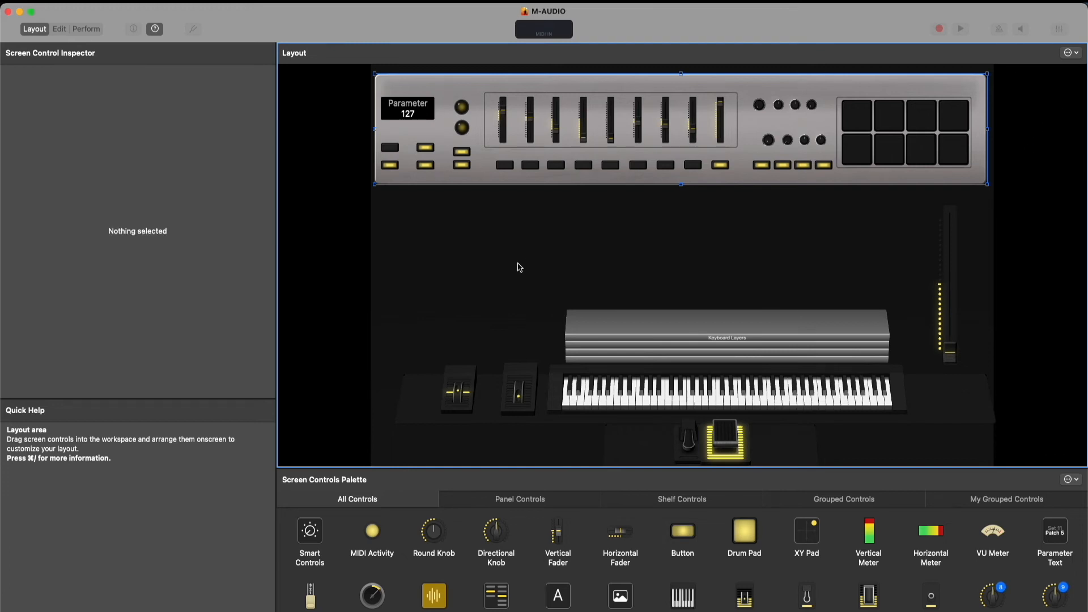
scroll(468, 563, down, 6)
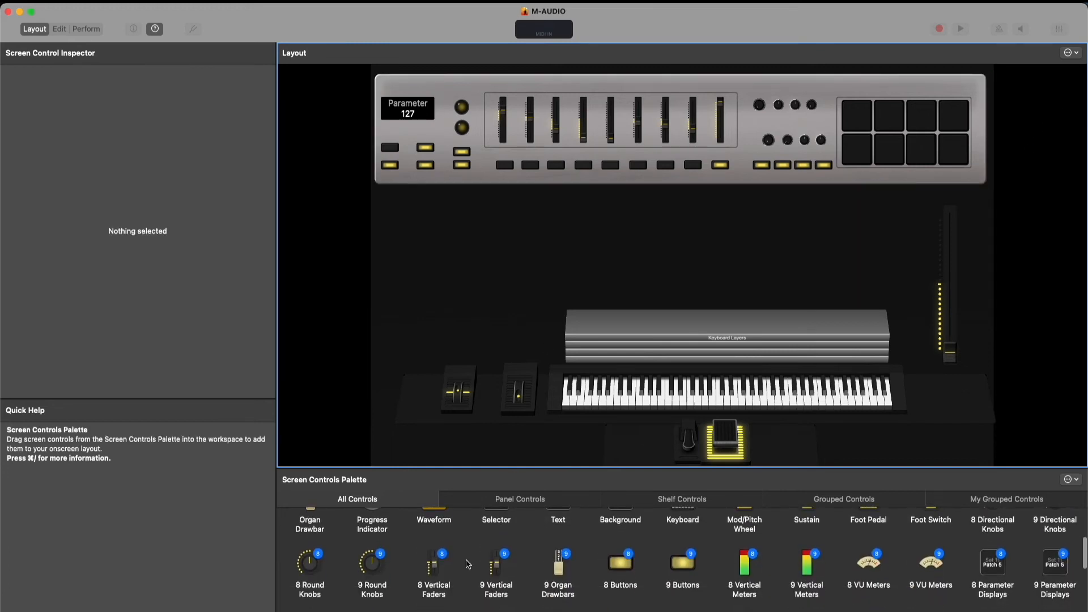
scroll(468, 564, up, 6)
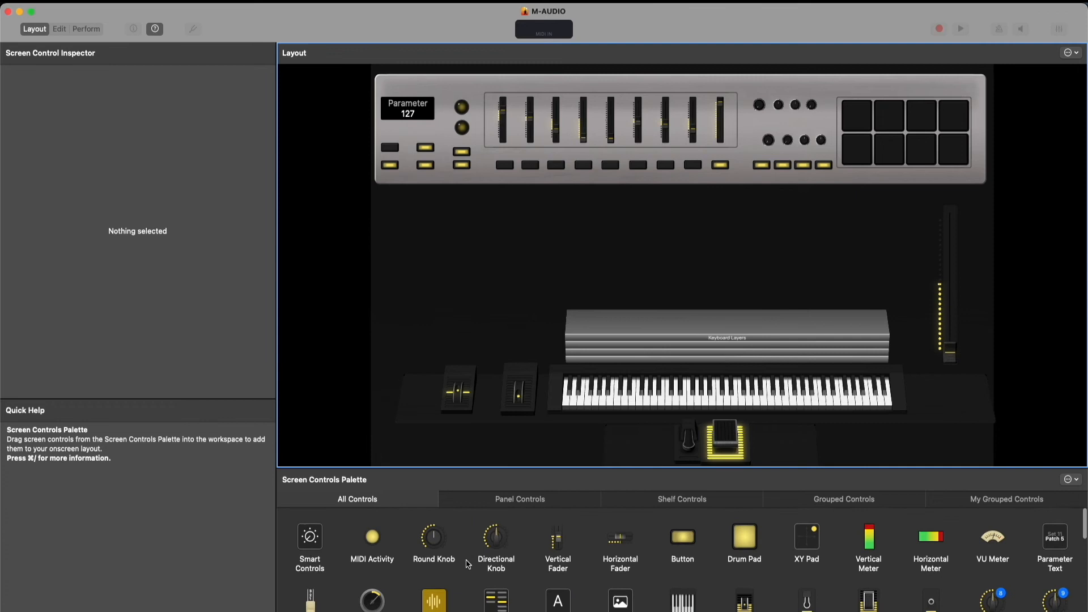
click(494, 504)
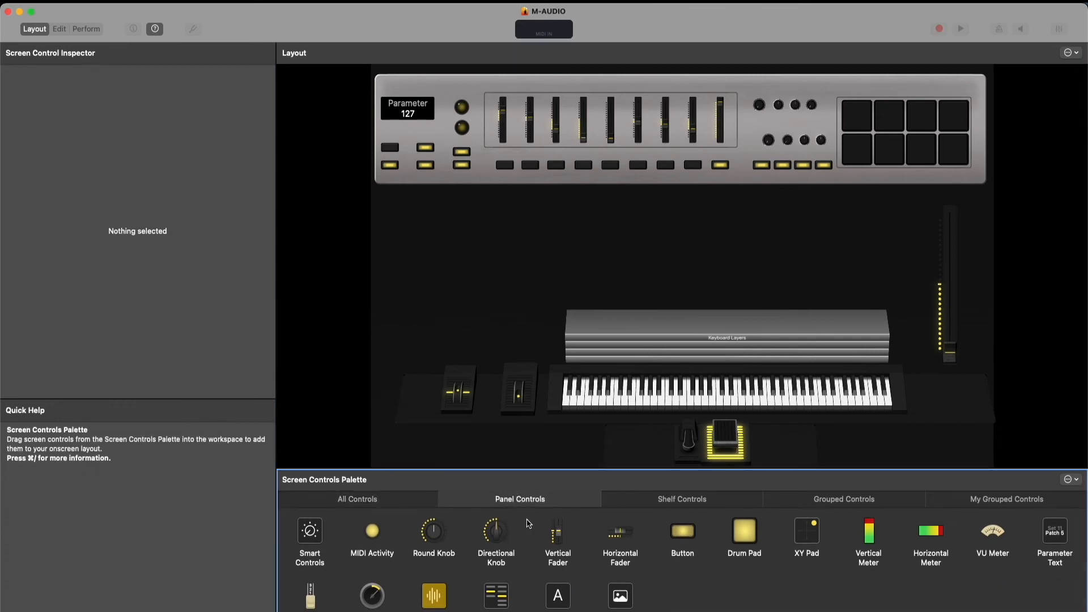
scroll(526, 521, down, 1)
scroll(529, 522, up, 1)
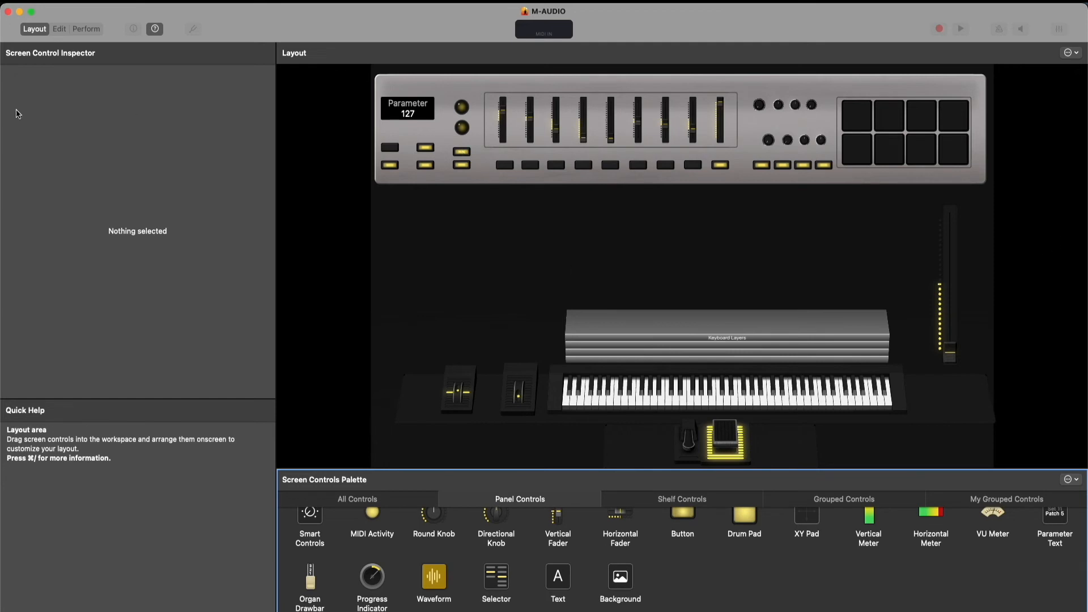
click(443, 93)
click(73, 121)
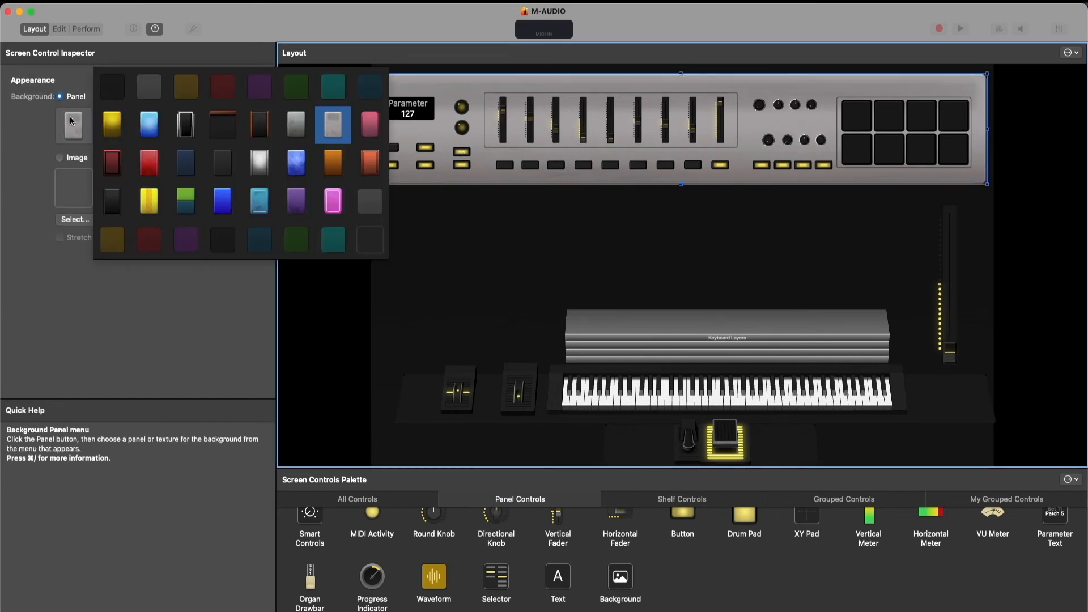
click(224, 319)
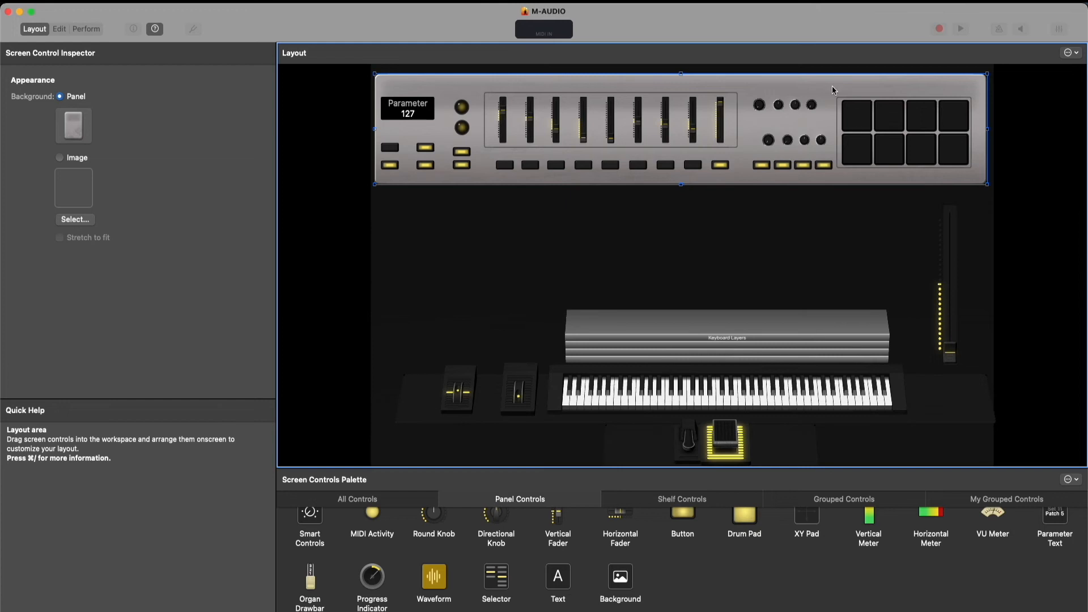
click(872, 212)
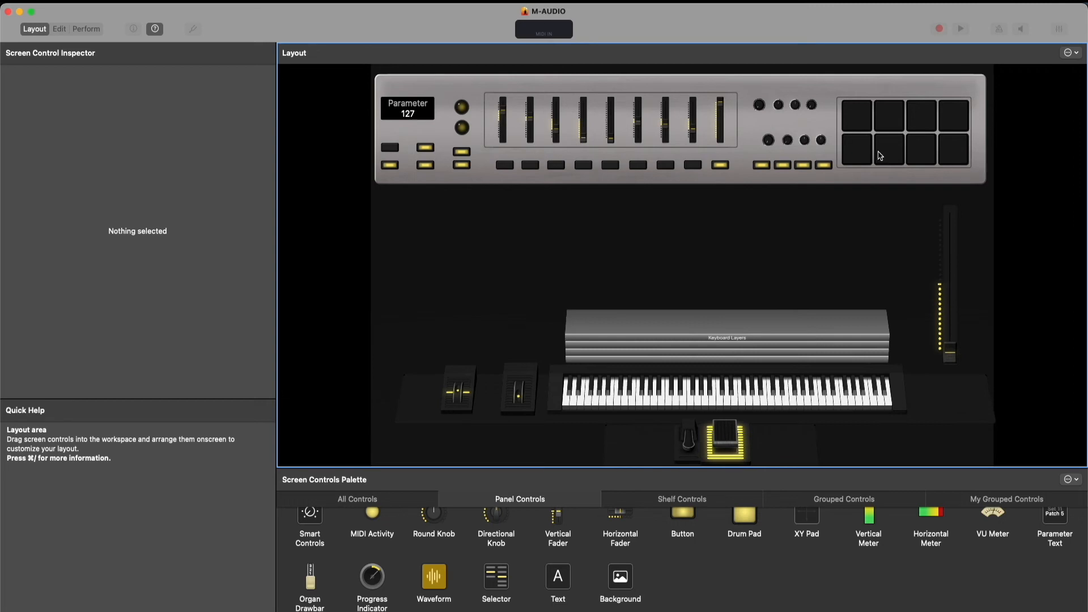
- In Edit mode, inspect Patch 1's channel strips and the settings of the seventh, ninth and large vertical faders
click(59, 29)
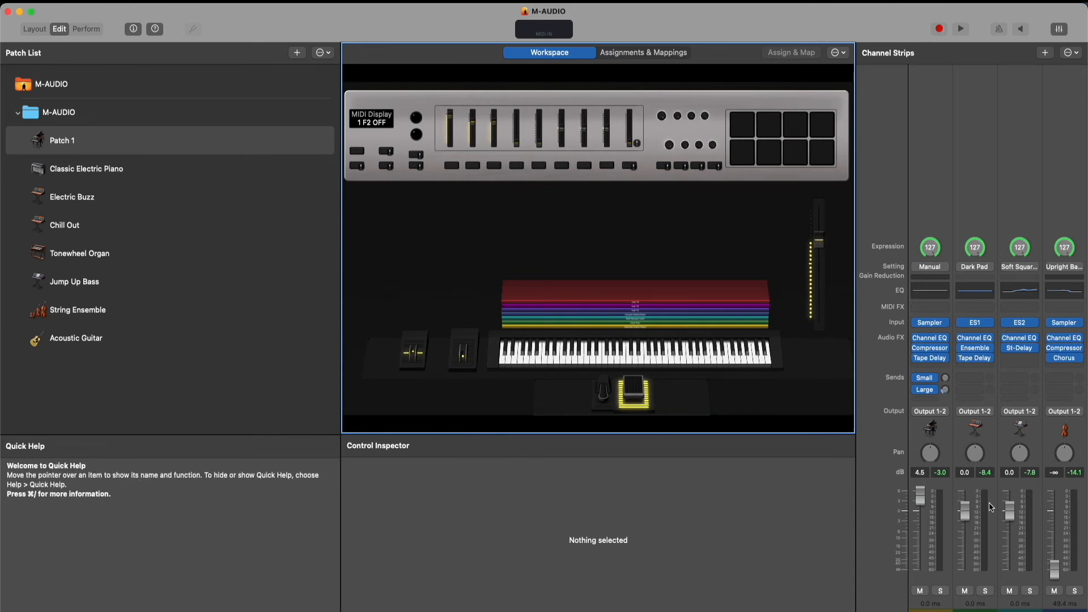
scroll(990, 503, right, 2)
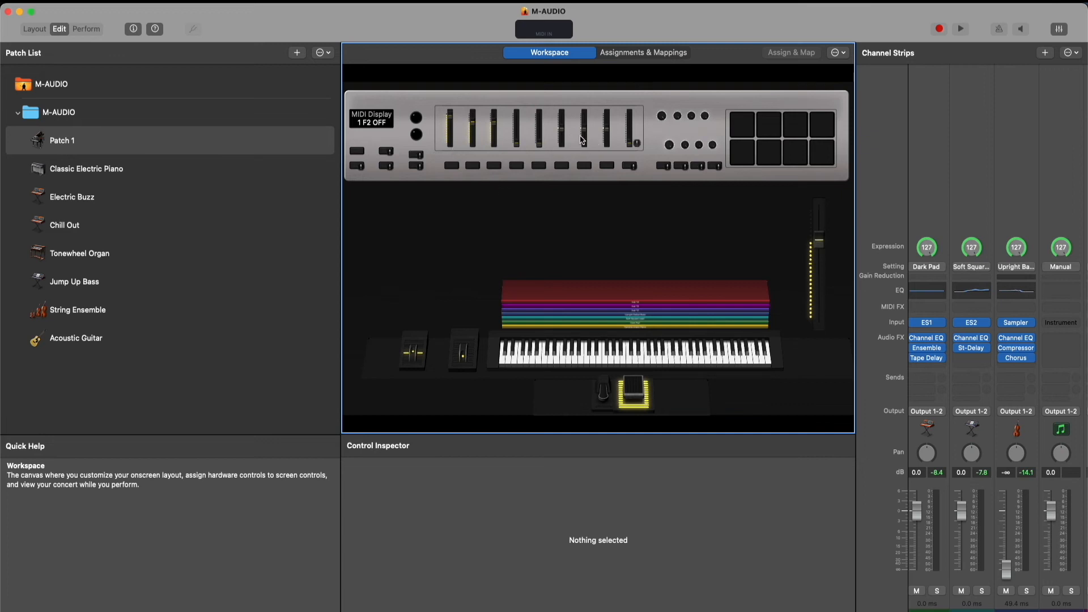
click(583, 138)
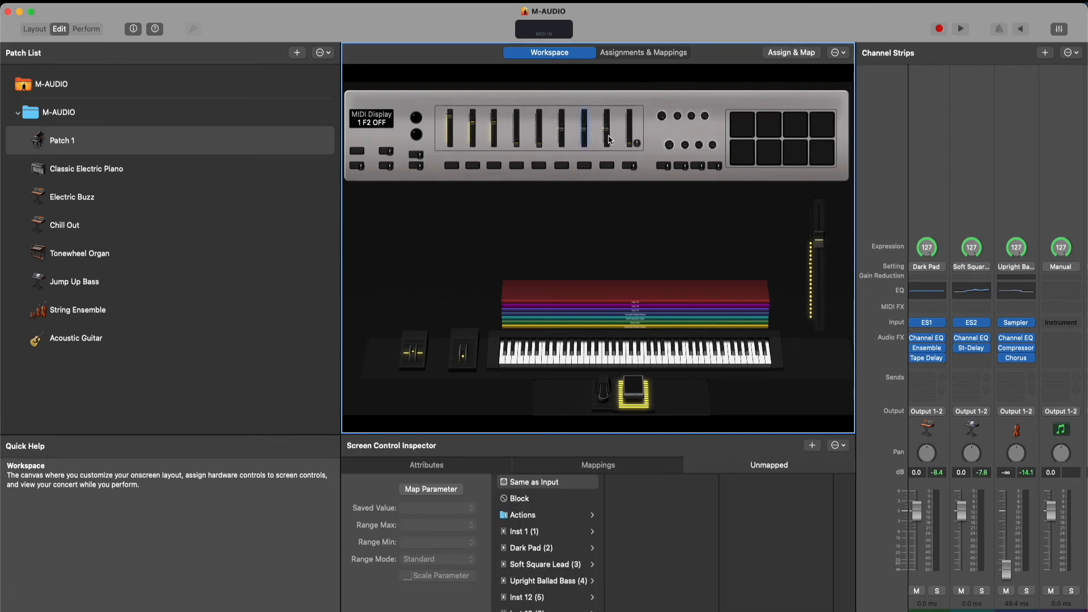
click(630, 139)
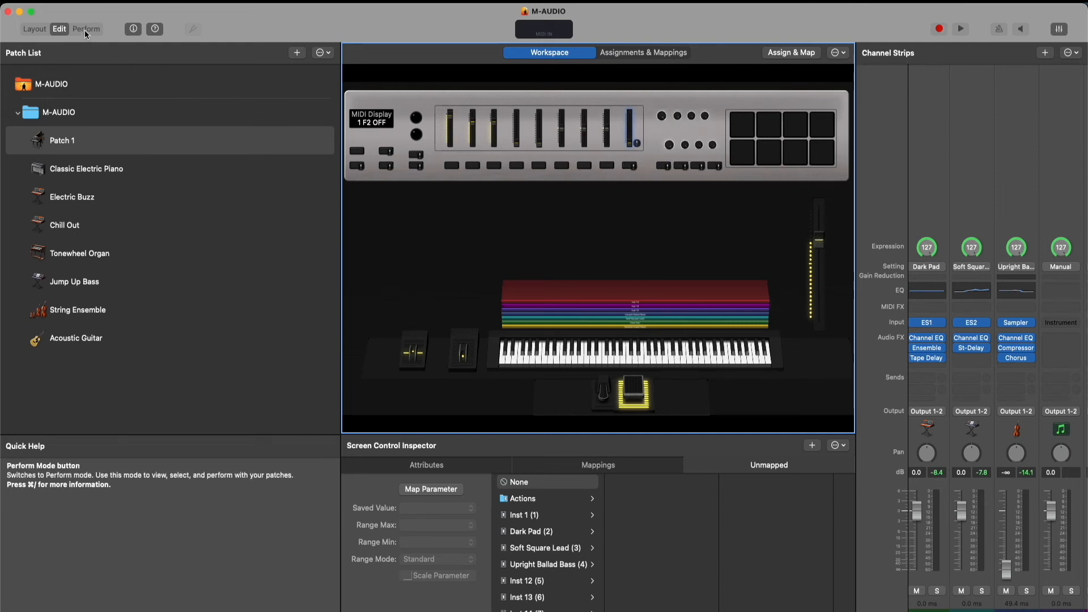
click(818, 241)
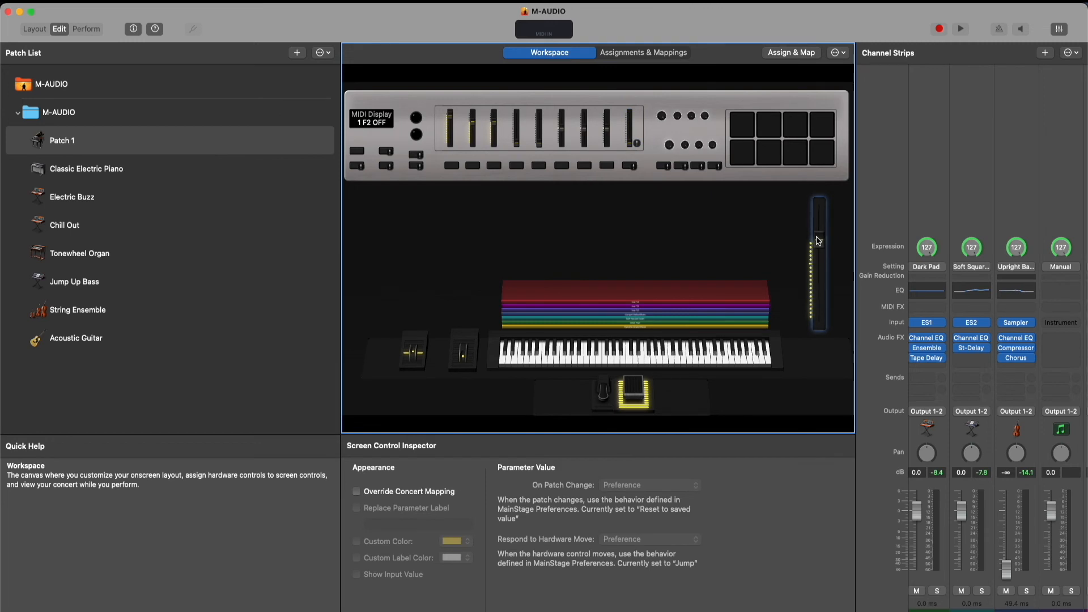
- Examine the large fader's volume mapping at the concert level, try parameter mapping for it, and return to Patch 1
click(62, 88)
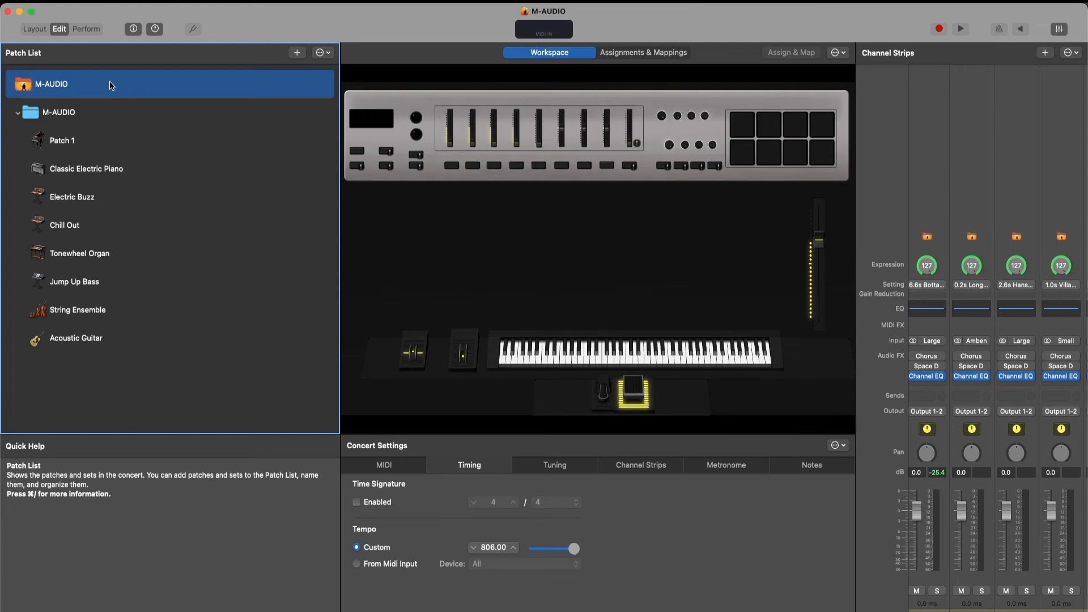
click(823, 229)
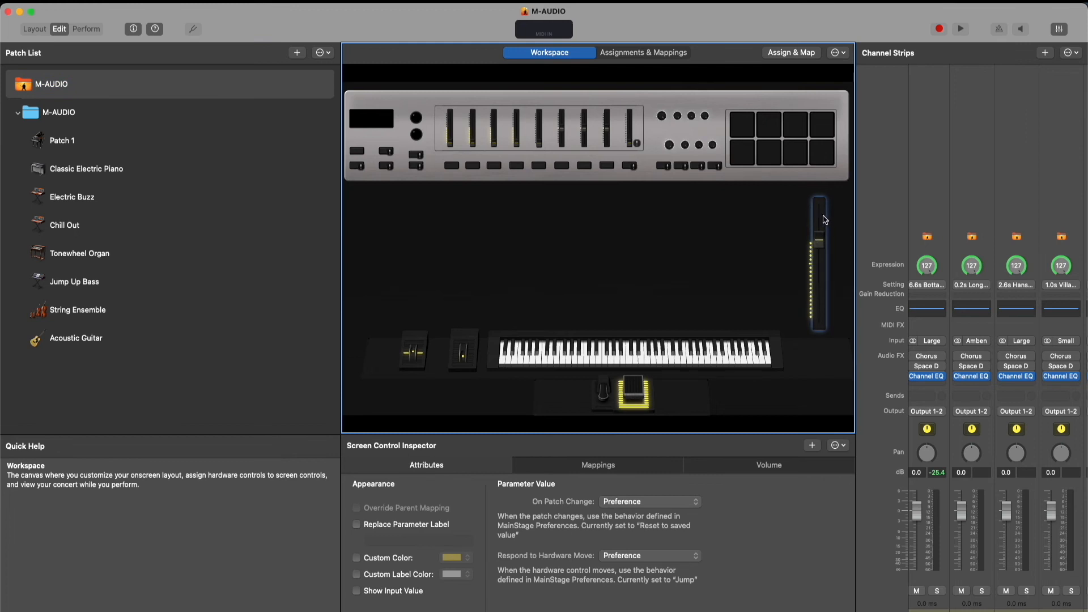
click(604, 464)
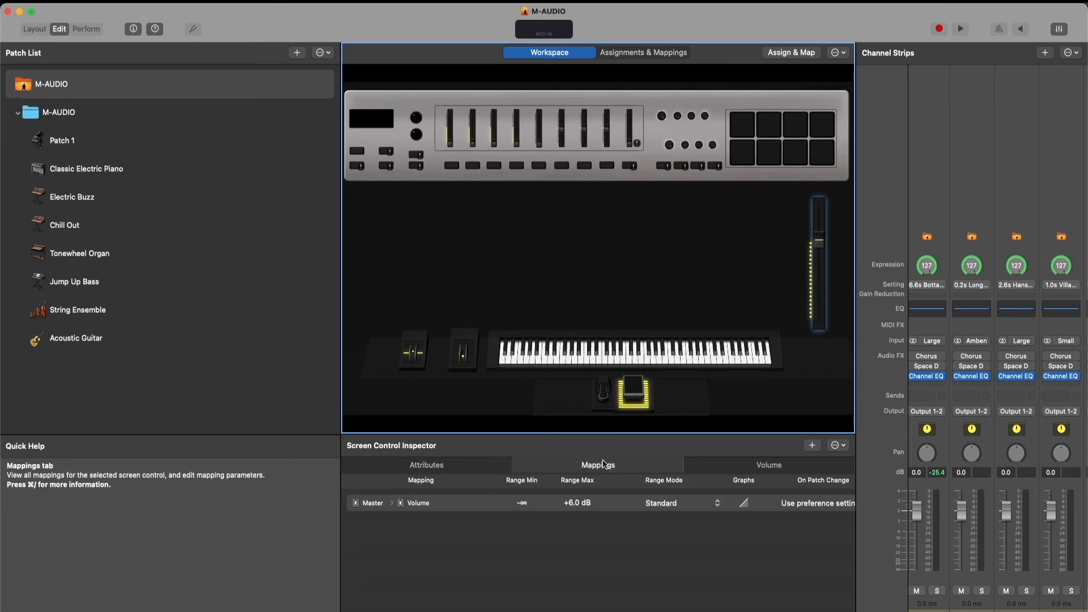
click(768, 464)
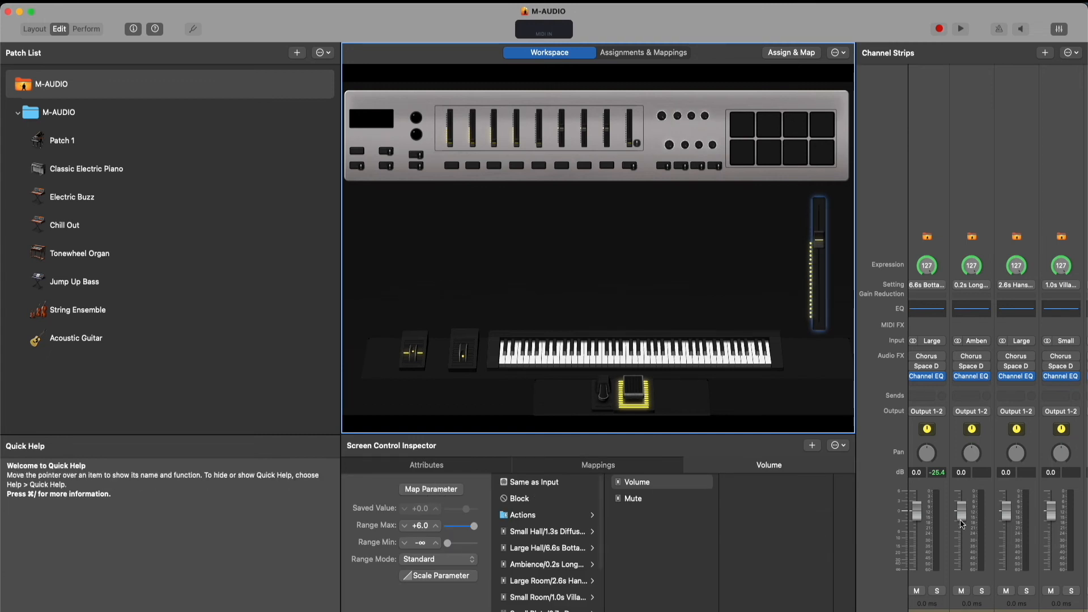
scroll(1037, 497, right, 5)
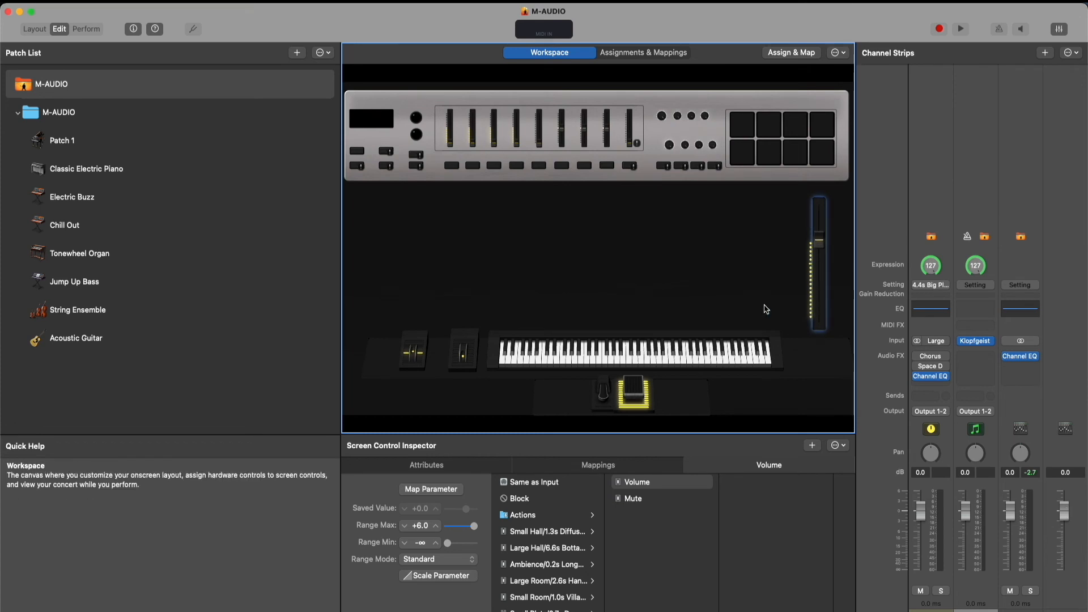
click(408, 489)
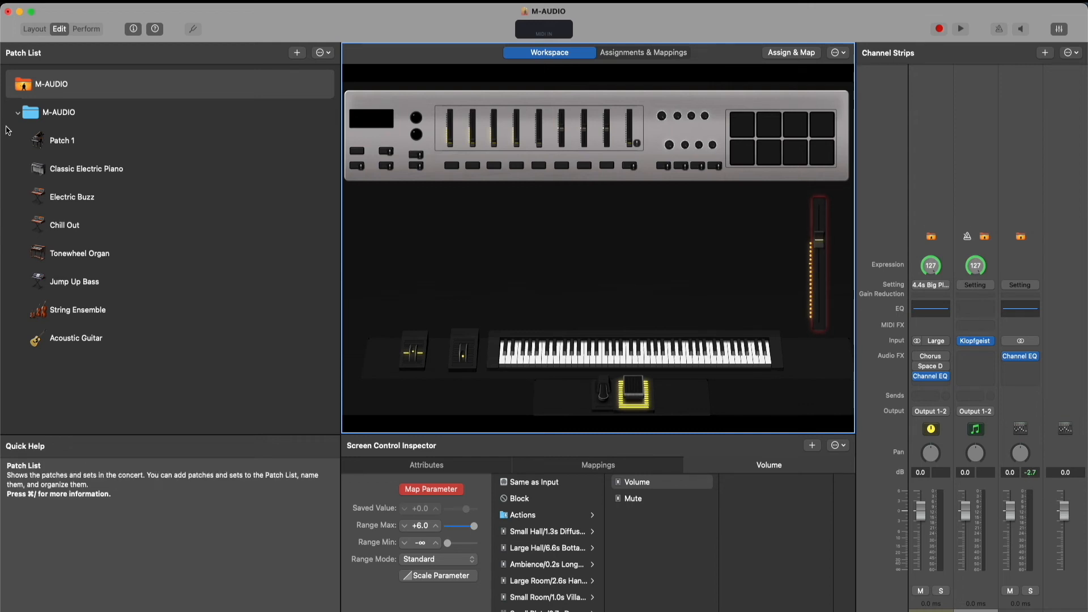
click(59, 113)
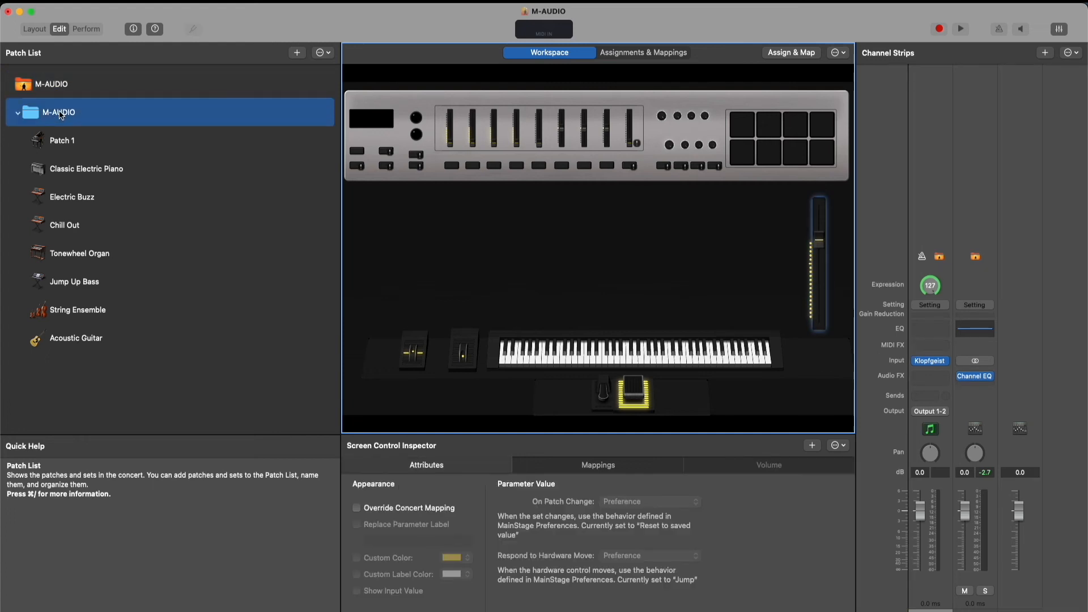
click(66, 140)
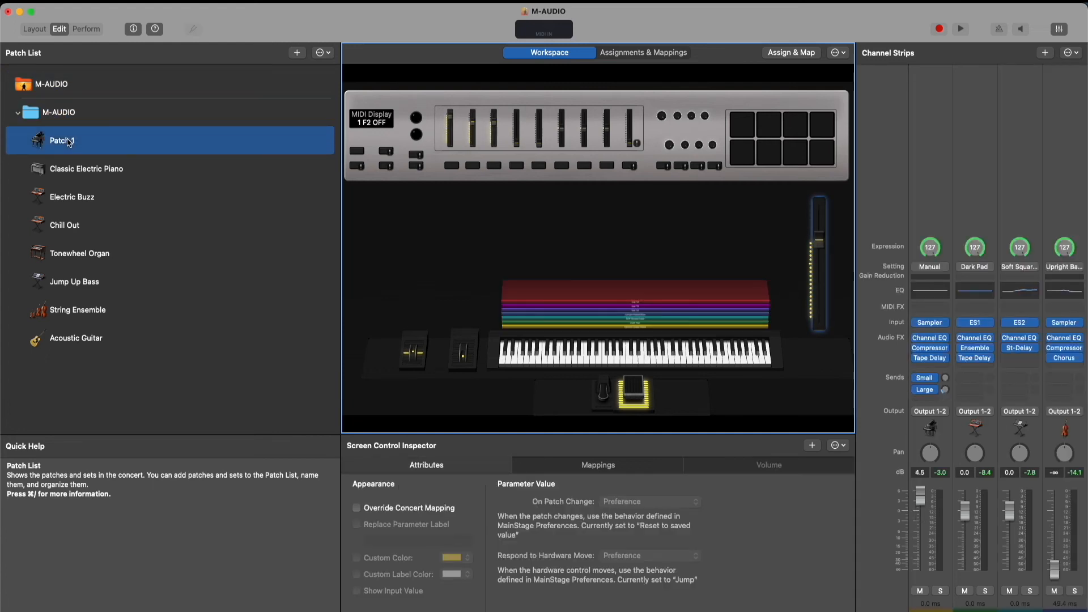
- In Layout mode, add a Compact Patch List below the parameter display and resize it to fit above the pitch and mod wheels
click(34, 29)
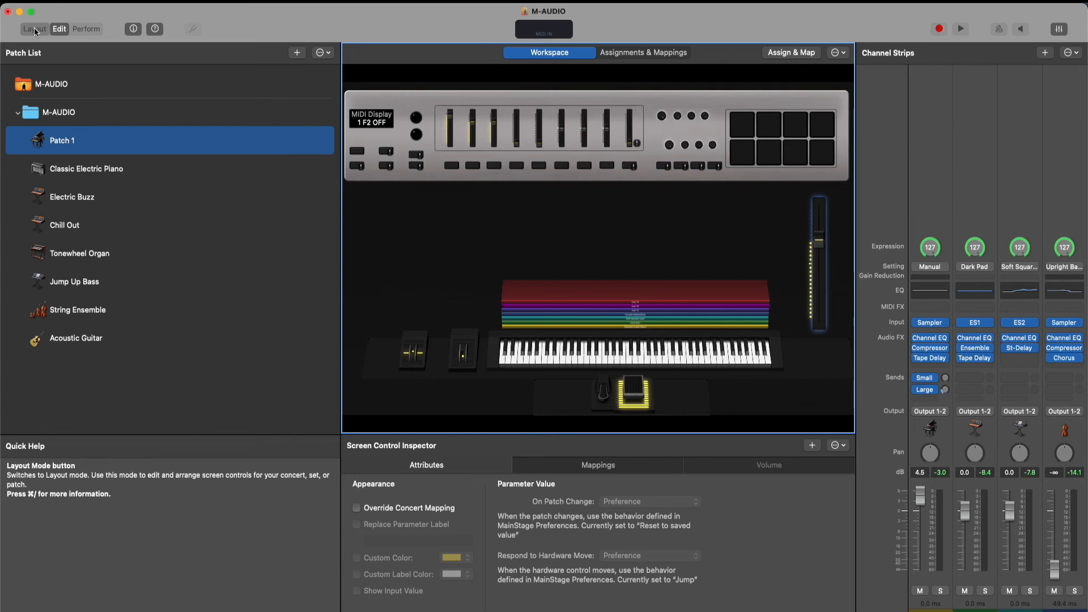
scroll(524, 575, down, 2)
scroll(527, 579, up, 2)
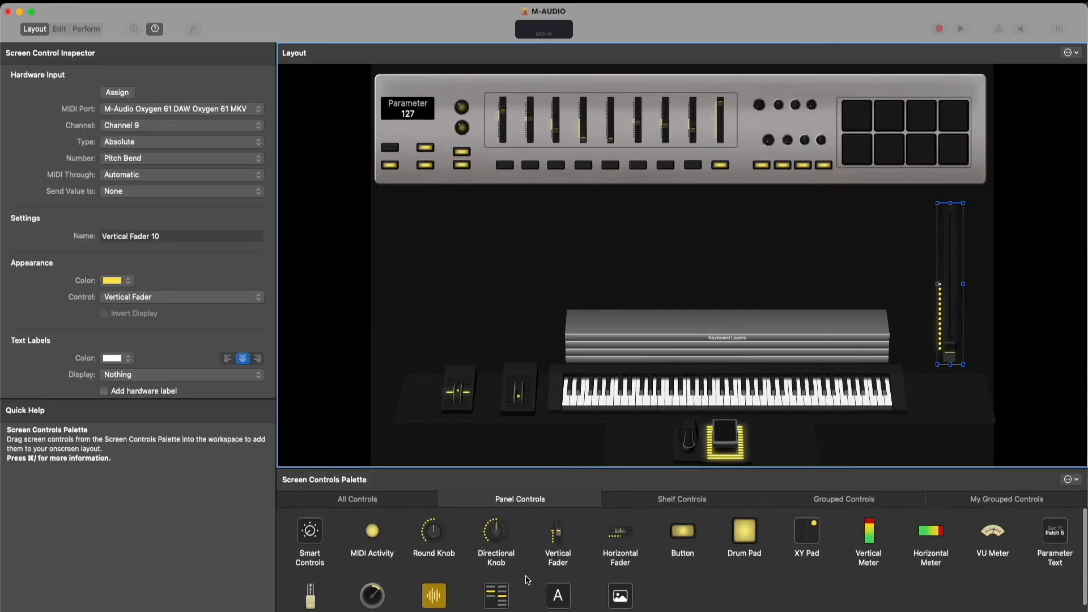
click(391, 498)
scroll(476, 560, down, 3)
scroll(476, 560, down, 3)
scroll(476, 560, down, 3)
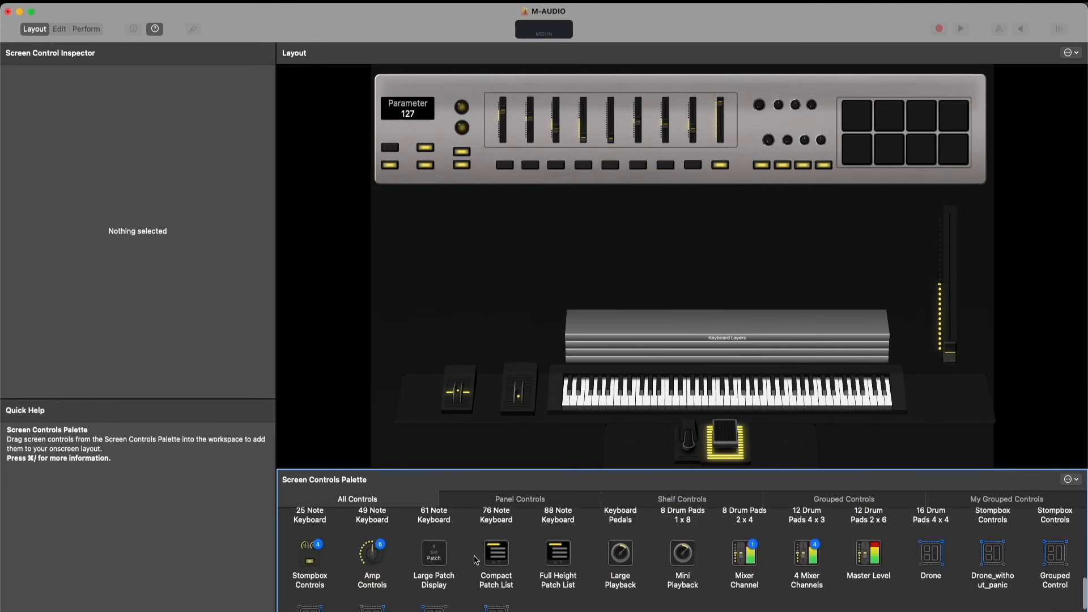
drag(498, 558, 451, 287)
drag(508, 377, 493, 355)
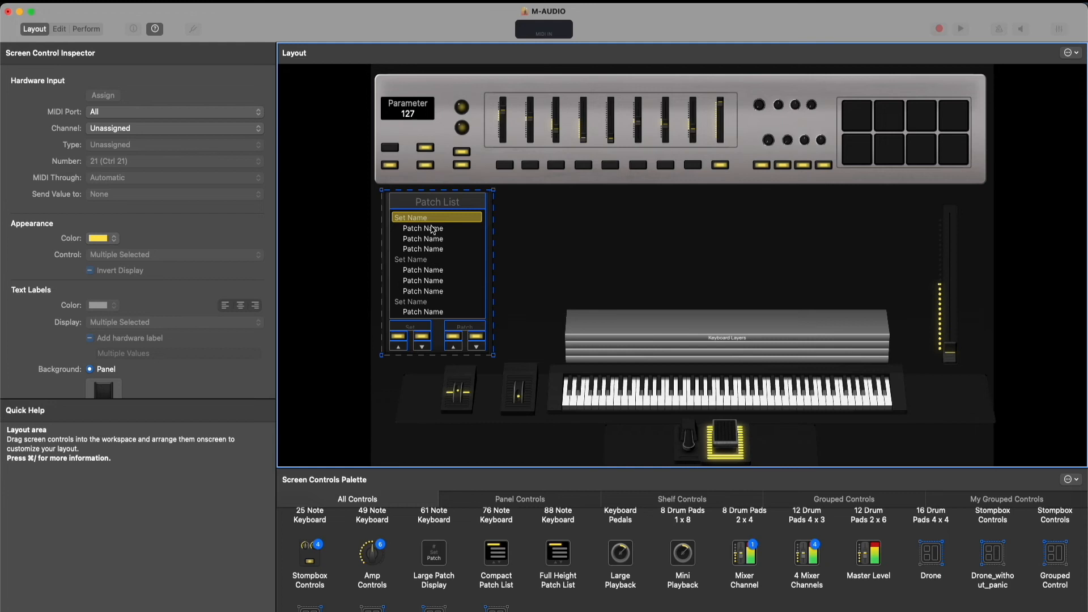
click(558, 211)
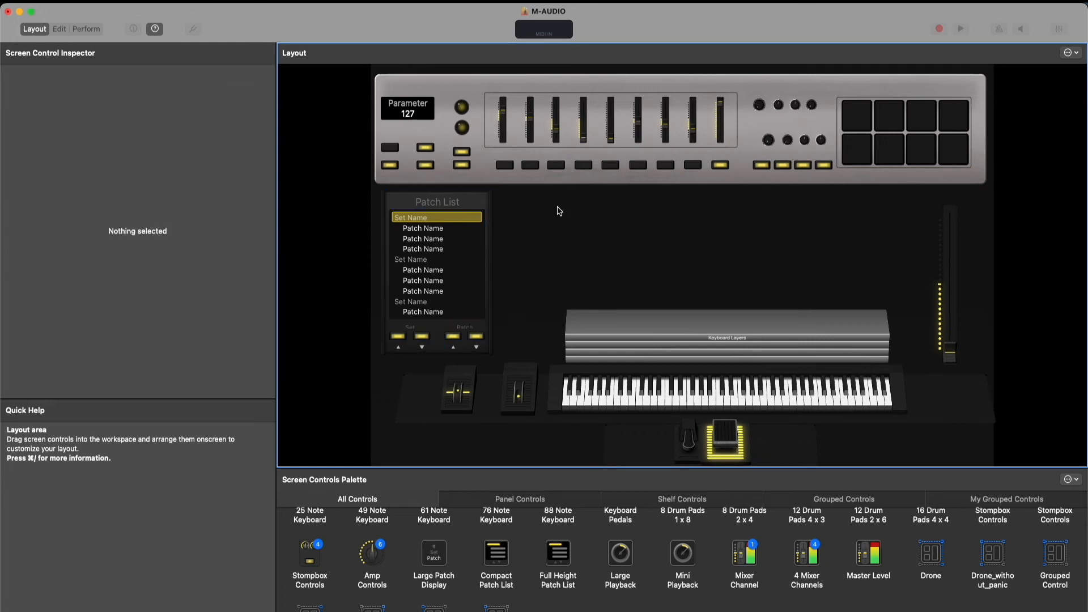
- Set the color of the new patch list's selector to cyan
click(430, 220)
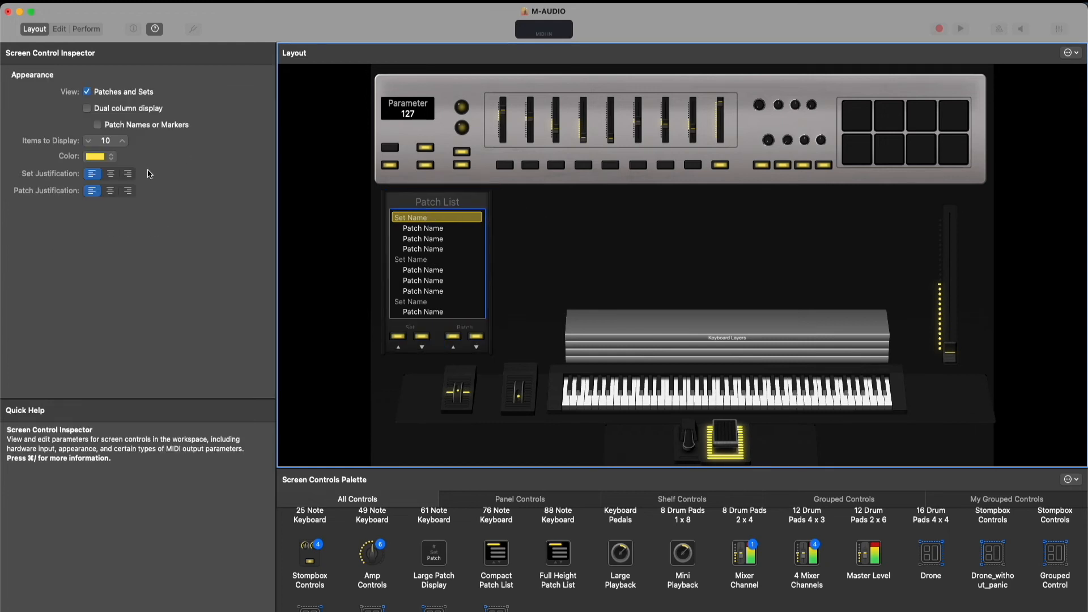
click(111, 161)
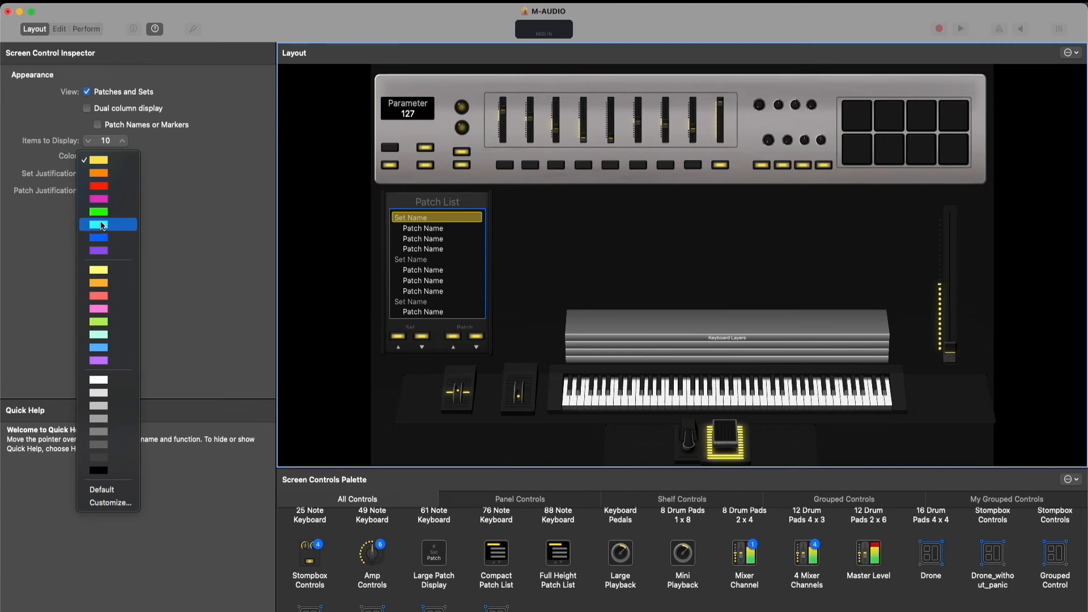
click(102, 225)
click(565, 235)
- Set the patch list to display 6 items and clear the selection
click(411, 298)
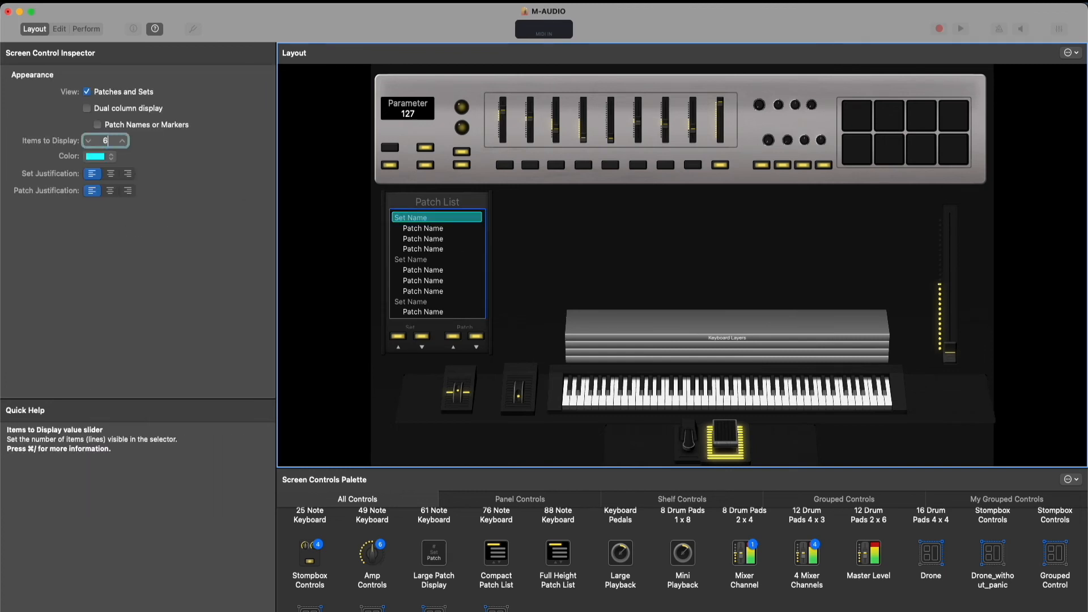
text(6)
key(Return)
click(594, 243)
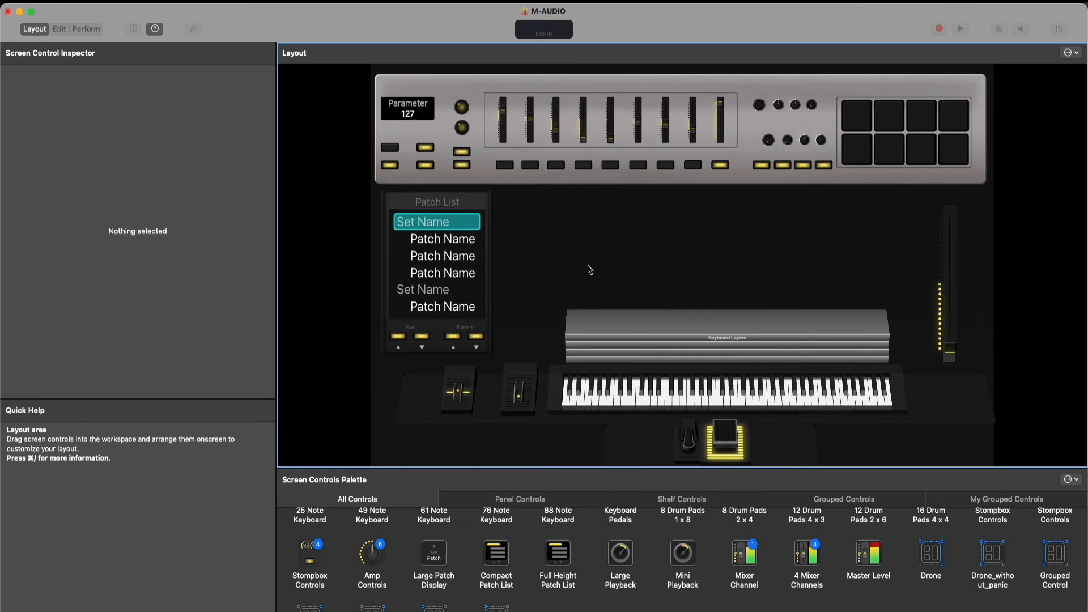
- Nudge the patch list slightly left beneath the controller panel and set its background to the plain black panel style
drag(434, 200, 429, 200)
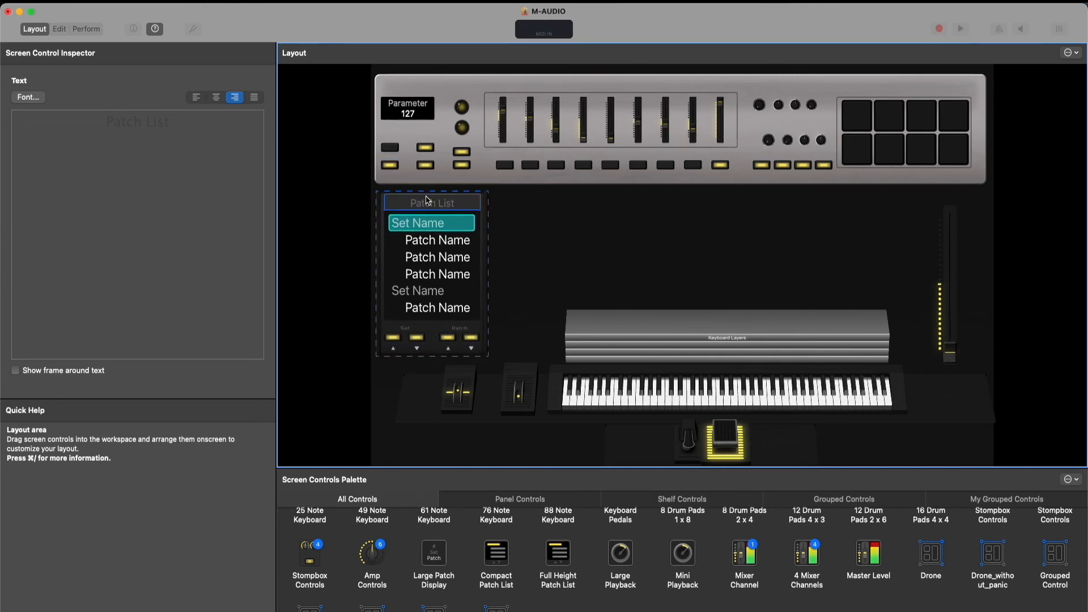
click(486, 201)
click(383, 200)
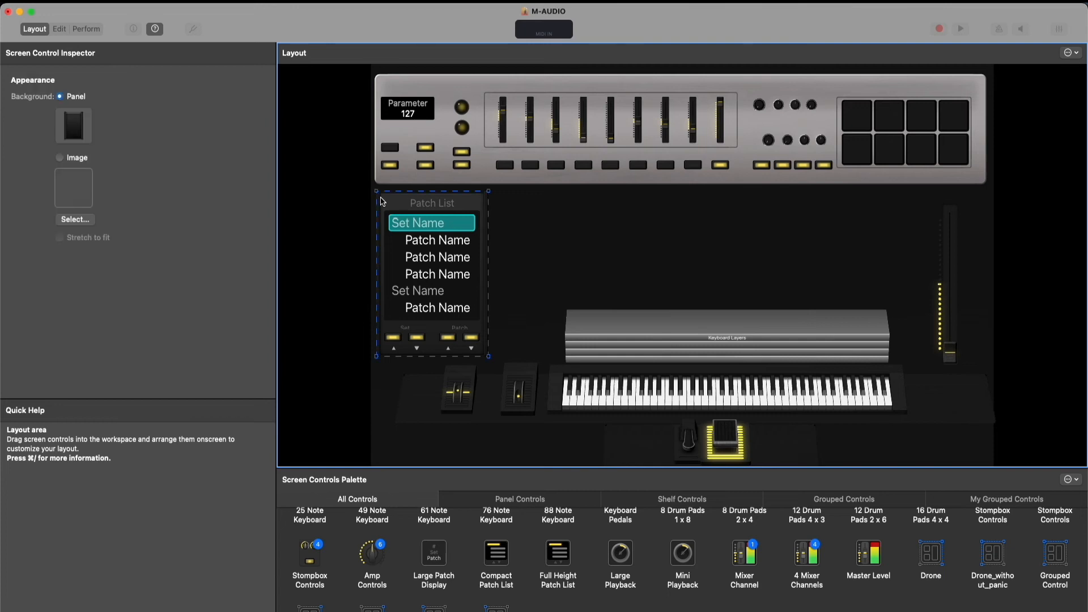
click(78, 136)
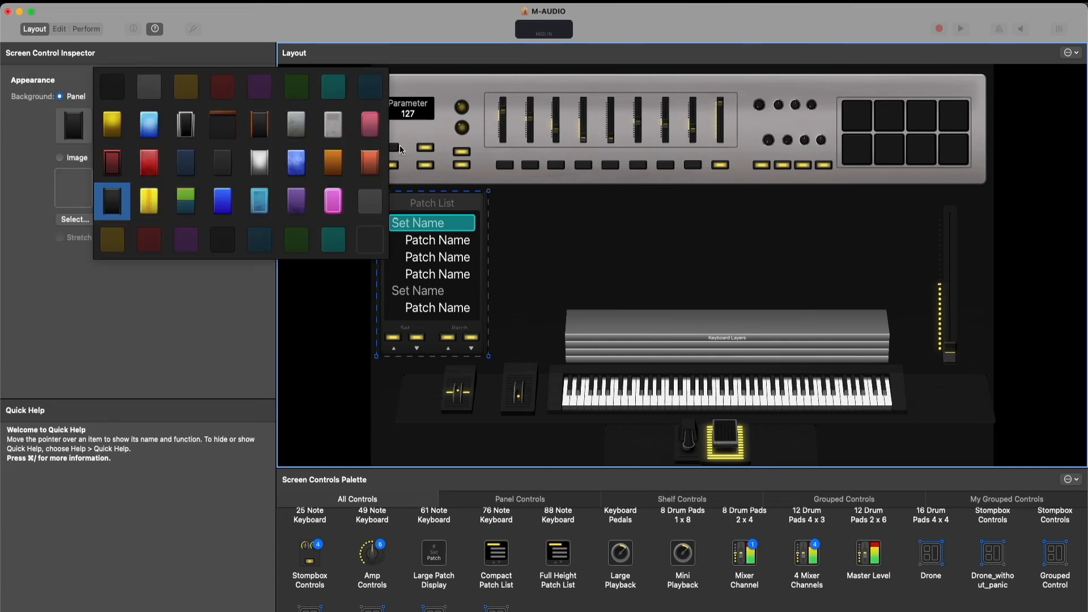
click(112, 86)
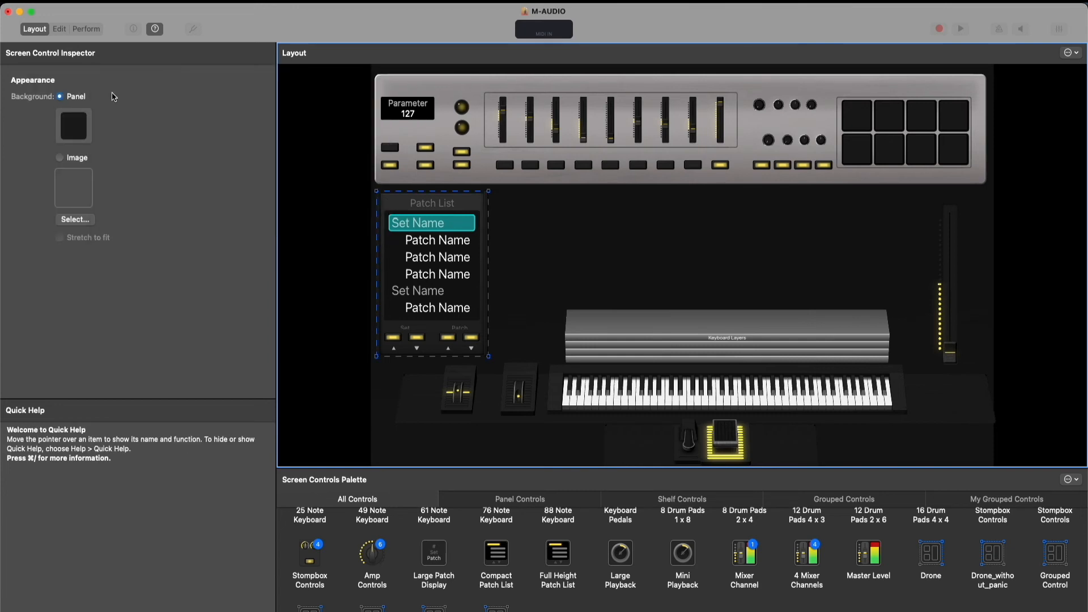
click(656, 235)
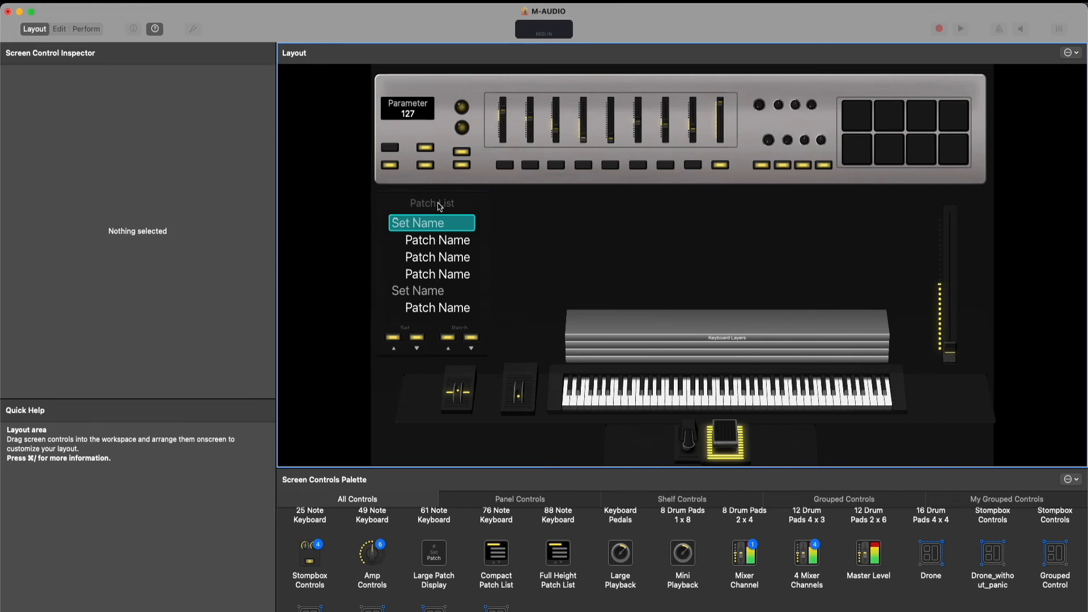
- Change the patch list's background to the plain dark gray panel style and clear the selection
click(391, 202)
click(479, 225)
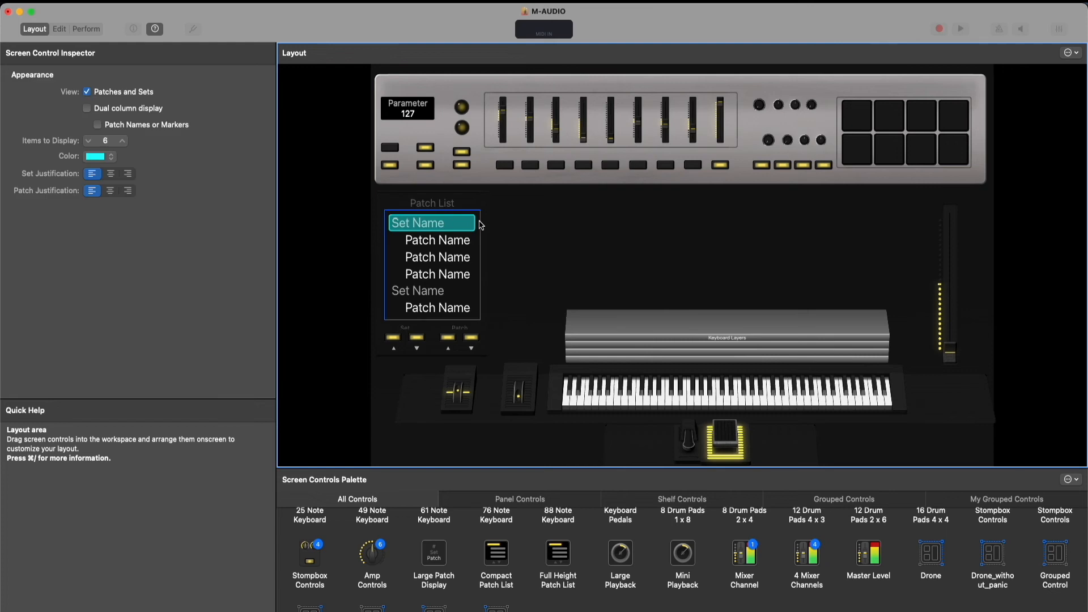
click(489, 201)
click(84, 120)
click(165, 102)
click(587, 249)
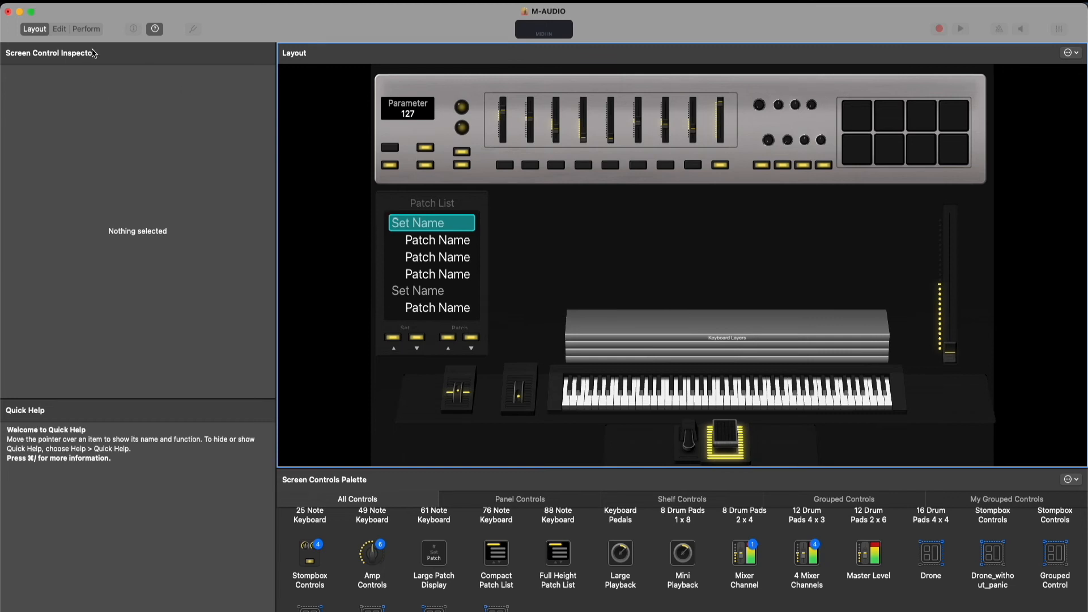
- Preview the layout in Perform mode, return to Layout mode and inspect the parameter display's control settings
click(86, 29)
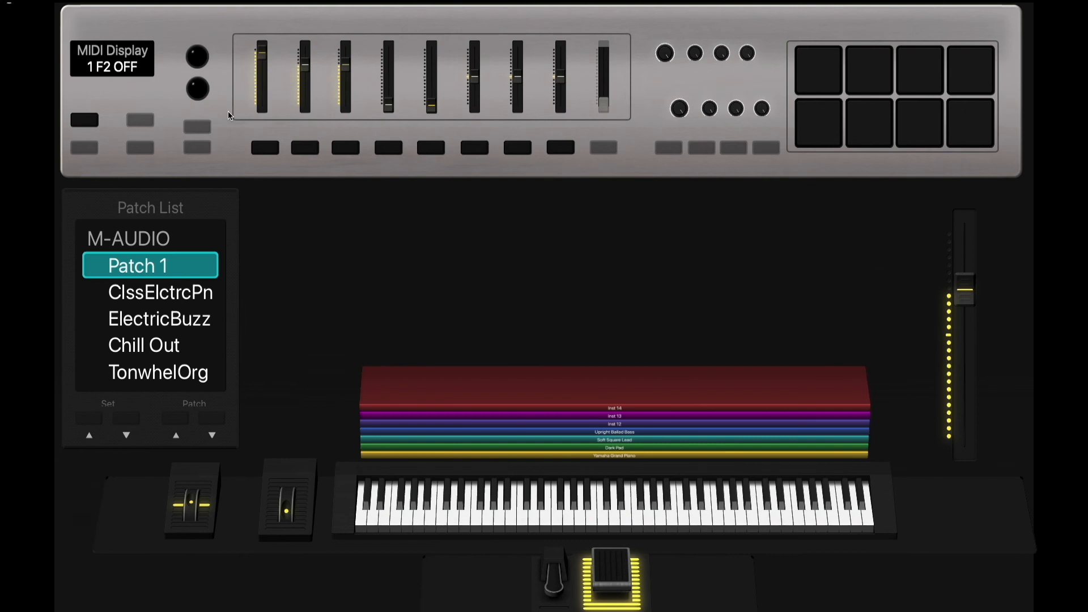
key(super+1)
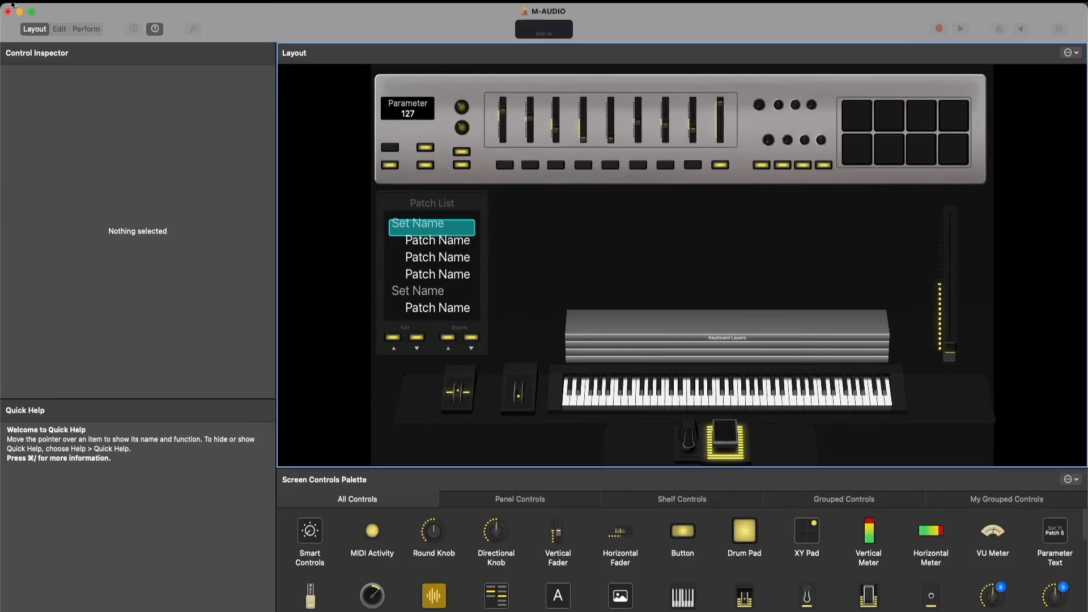
click(399, 110)
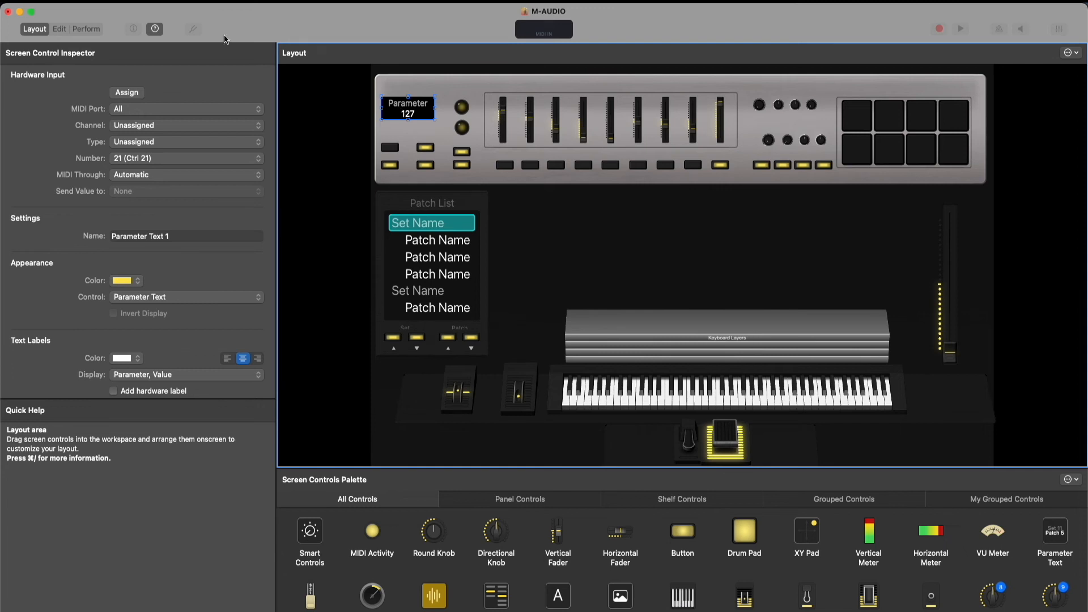
- Examine the parameter display's MIDI Display mapping in Edit mode and view the finished layout in Perform mode
click(59, 29)
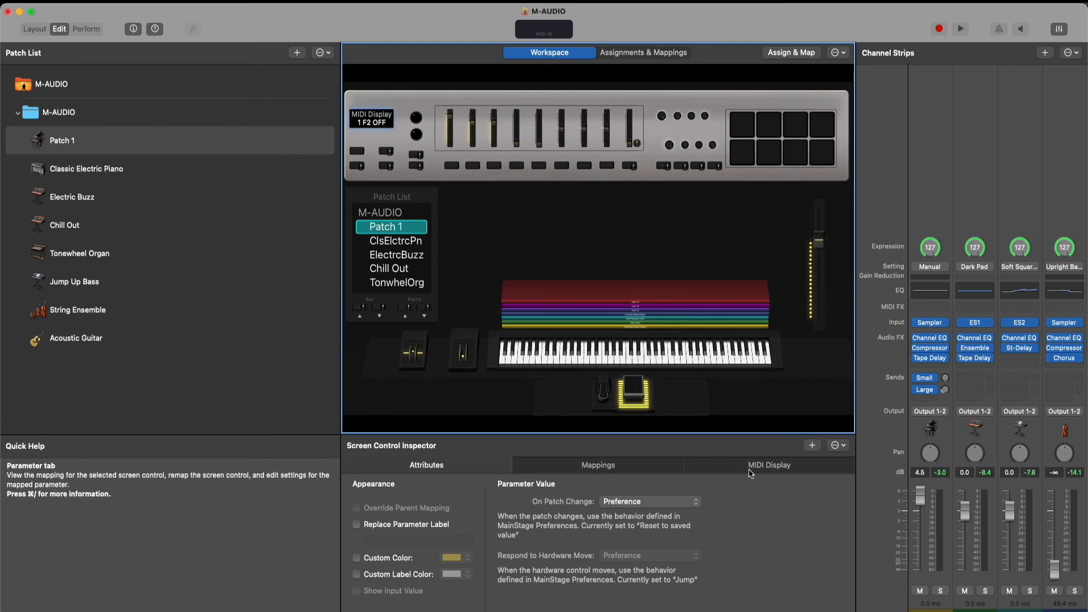
click(760, 468)
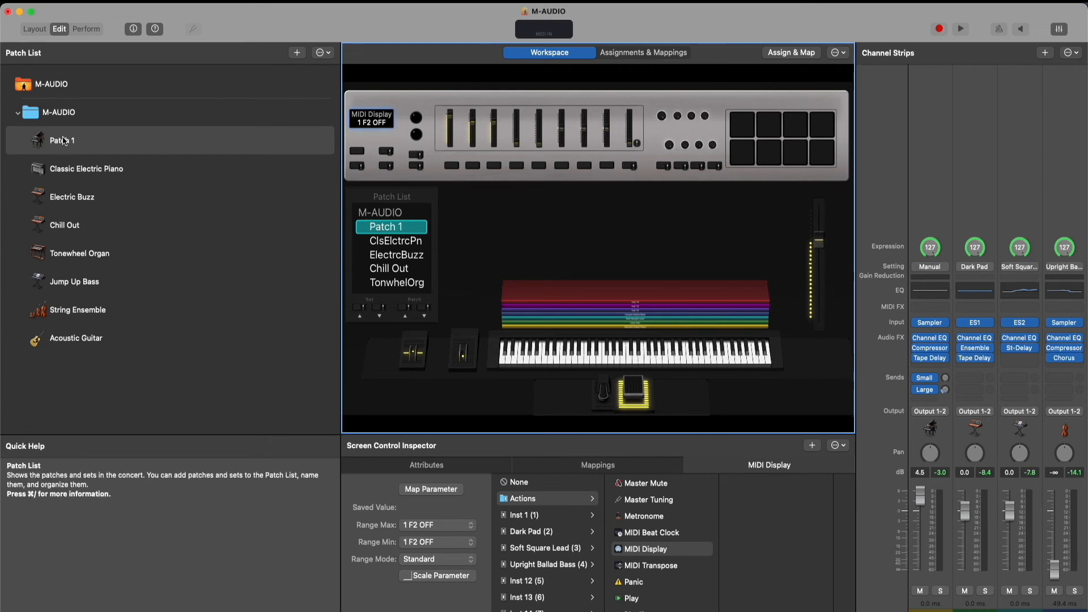
click(89, 31)
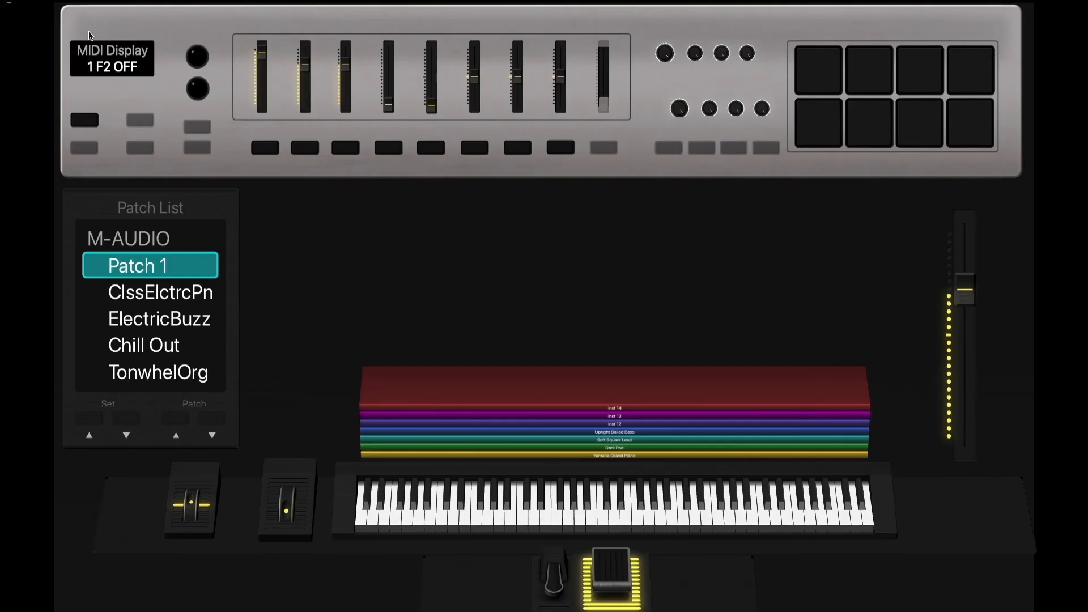